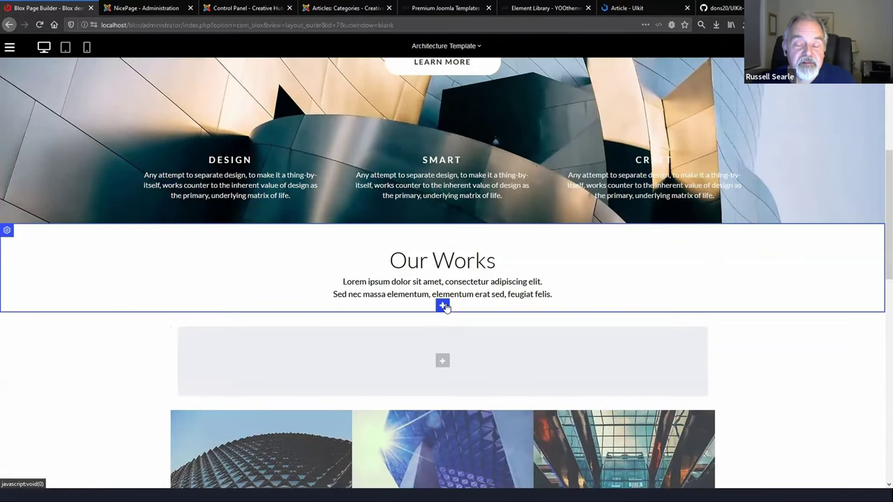
Add an empty row below the Our Works text and install the Dark Playlist addon from the Audio Playlist category.
click(443, 305)
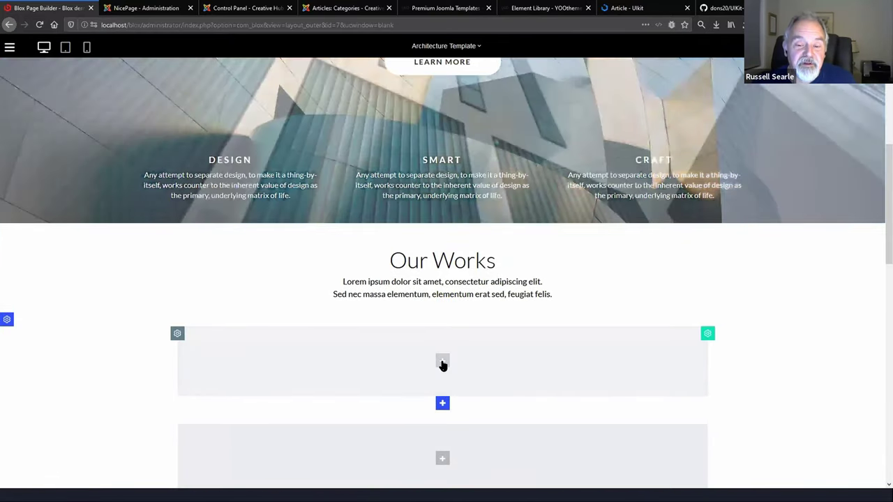
click(442, 362)
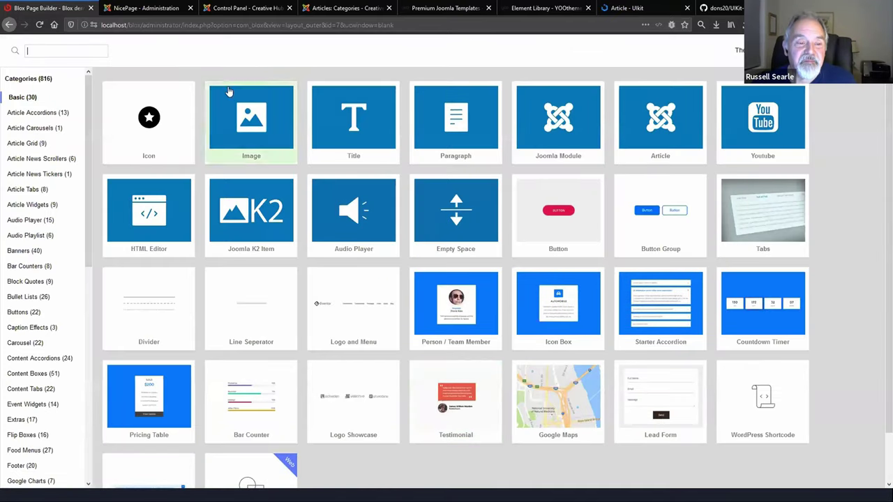
click(19, 102)
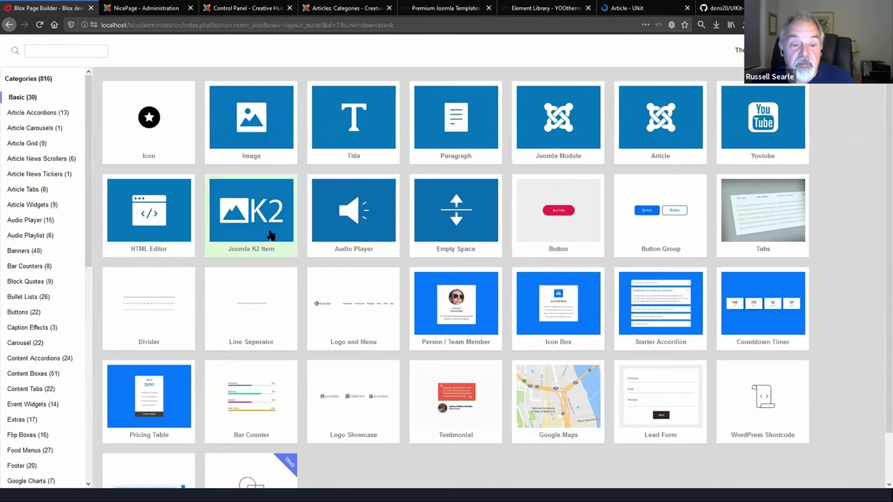
scroll(753, 342, down, 2)
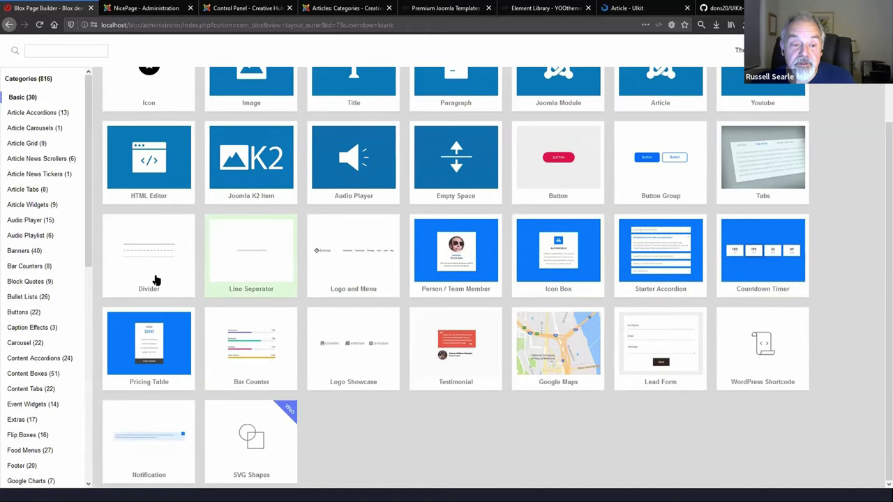
click(20, 237)
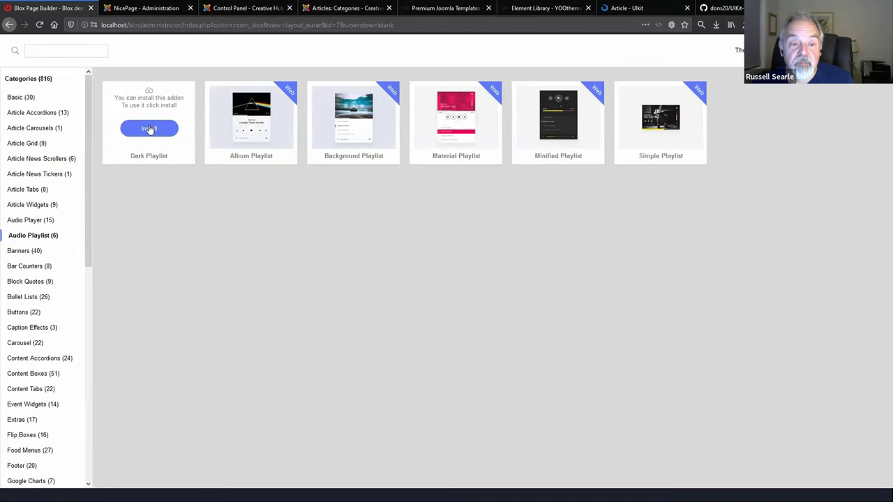
click(149, 129)
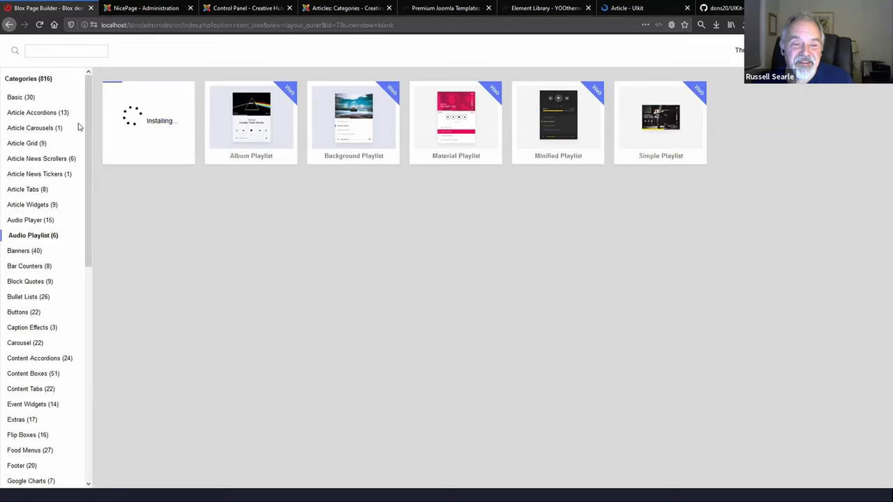
Insert the basic Audio Player addon into the new row below the Our Works text.
mouse_move(242, 123)
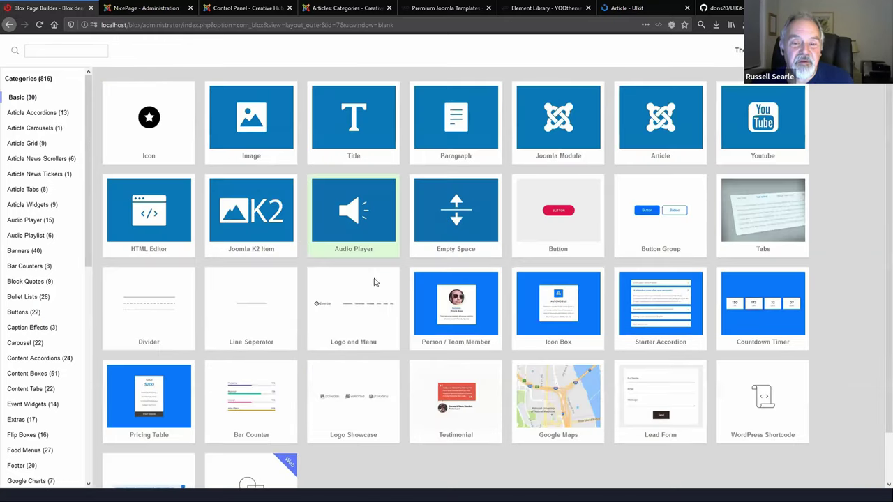
click(372, 281)
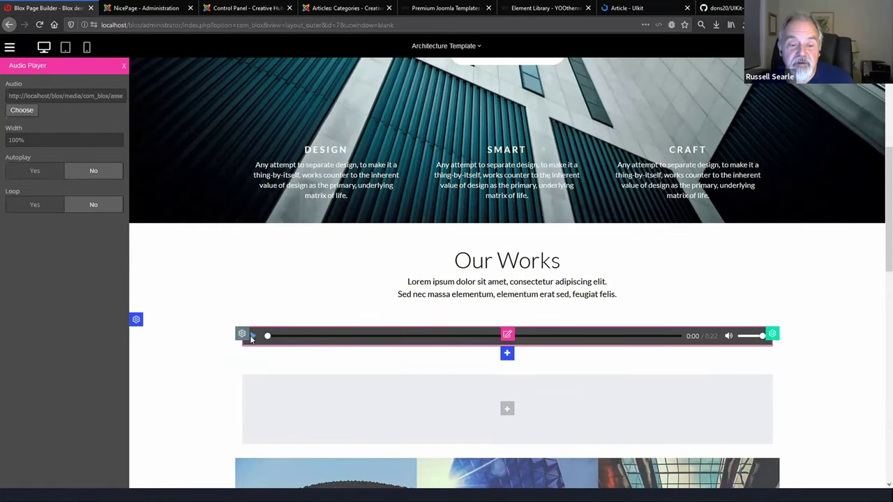
Preview the page and its audio player in the tablet and phone layouts and return to the desktop layout.
mouse_move(286, 342)
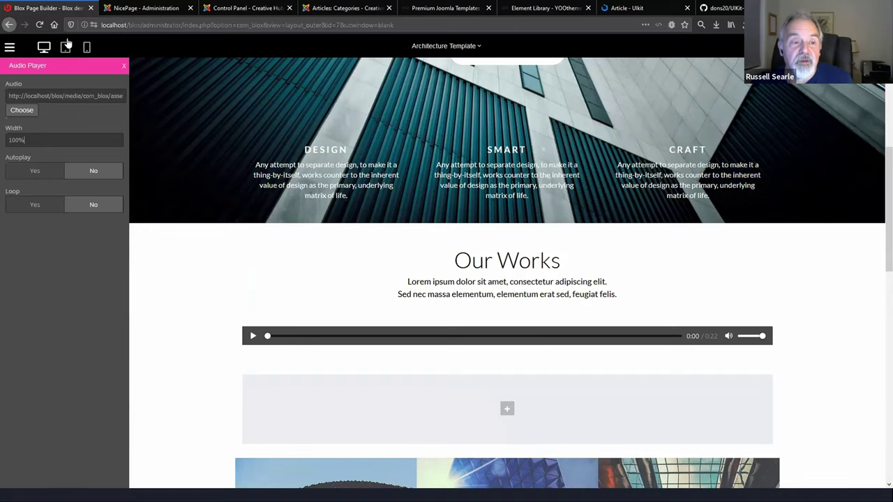
click(68, 50)
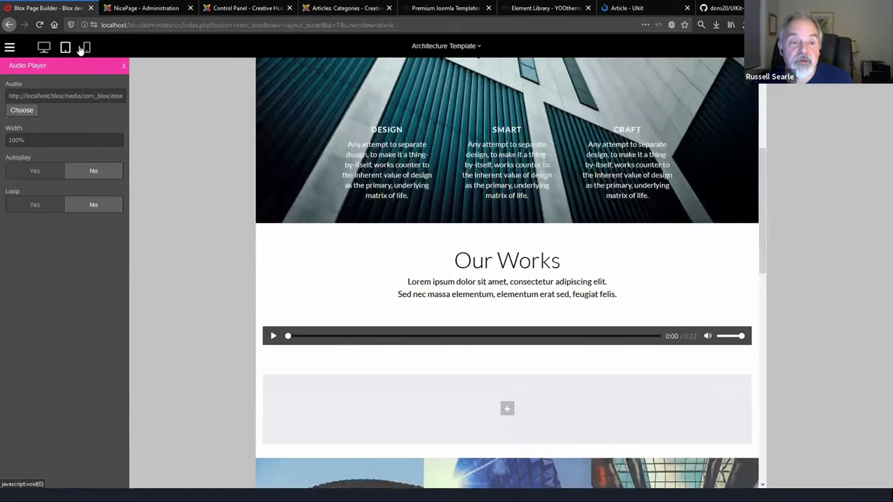
click(86, 49)
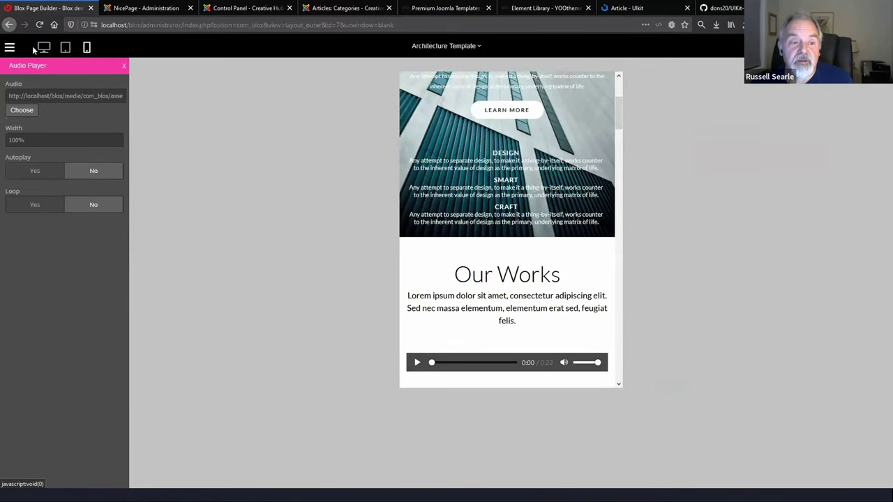
click(43, 47)
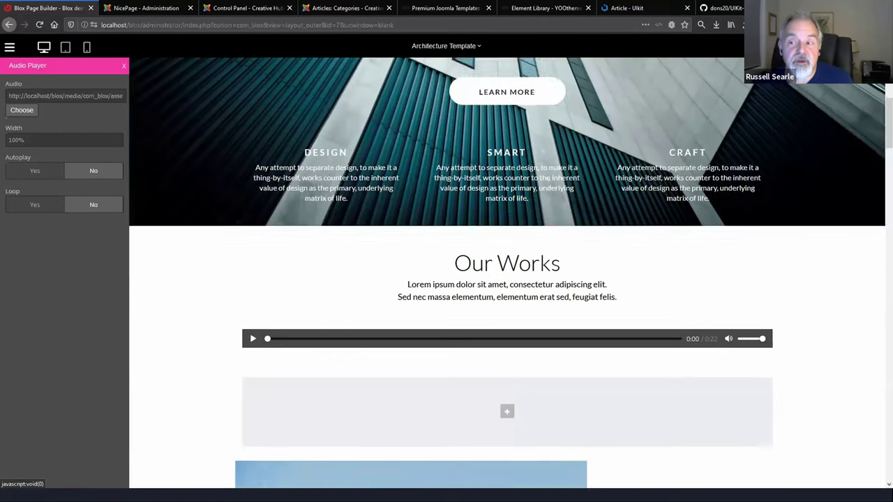
Exit the Architecture Template editor without saving and confirm leaving the page.
click(9, 46)
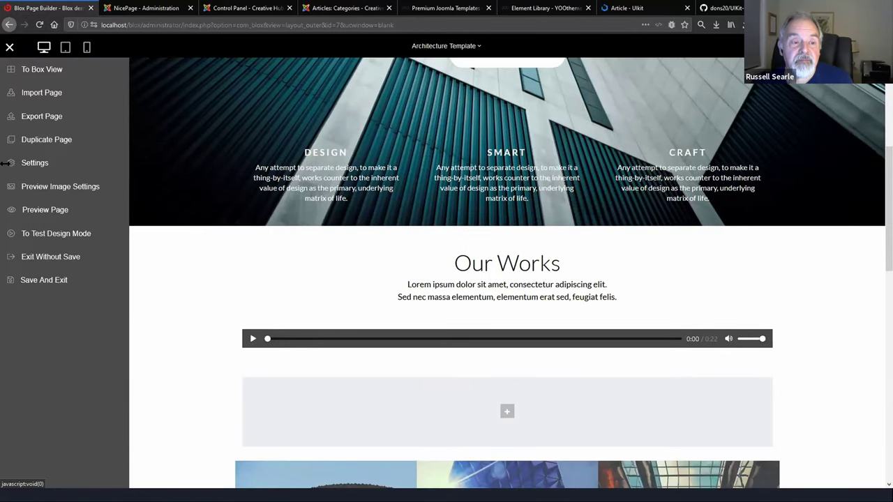
click(53, 258)
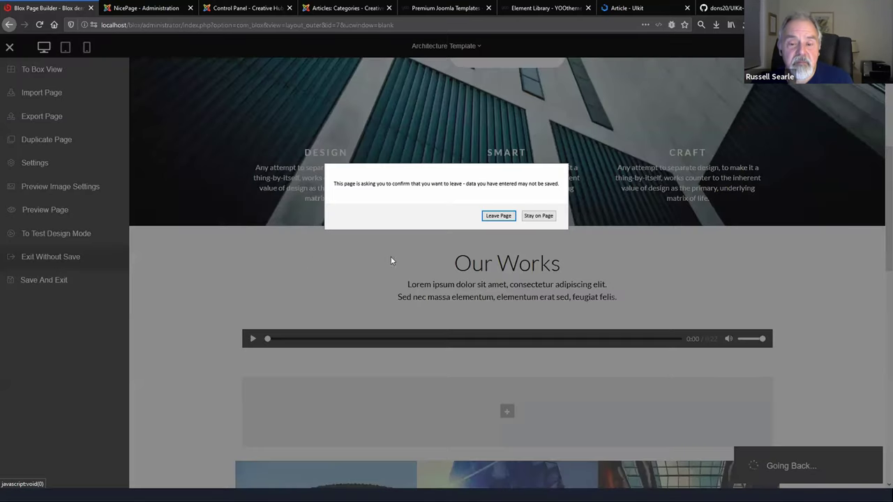
click(504, 216)
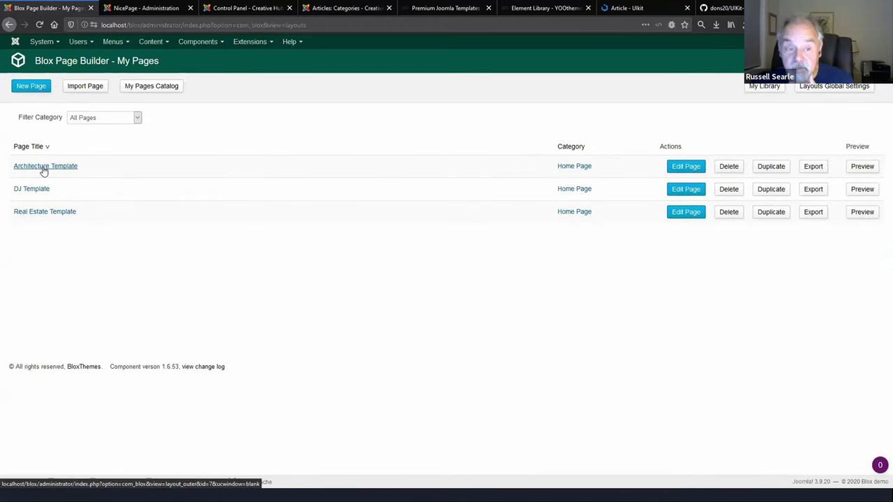
Look over the Black Friday landing page templates in the pages catalog and close the catalog.
click(152, 86)
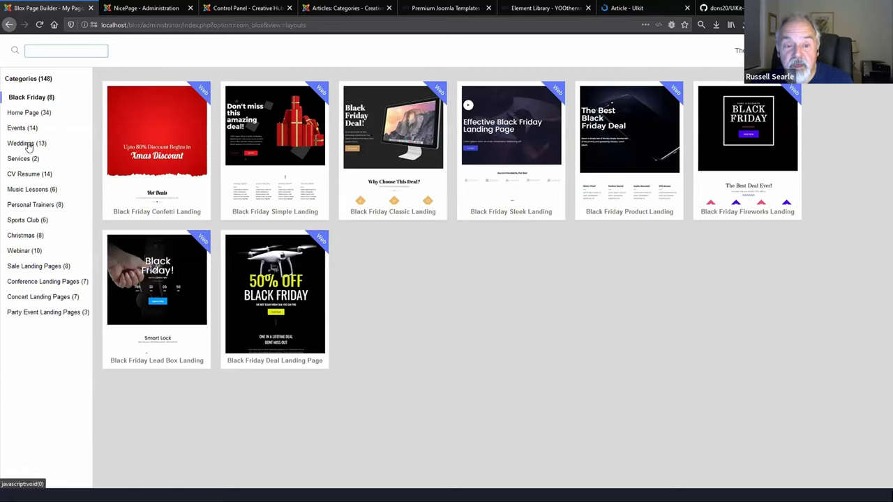
mouse_move(402, 137)
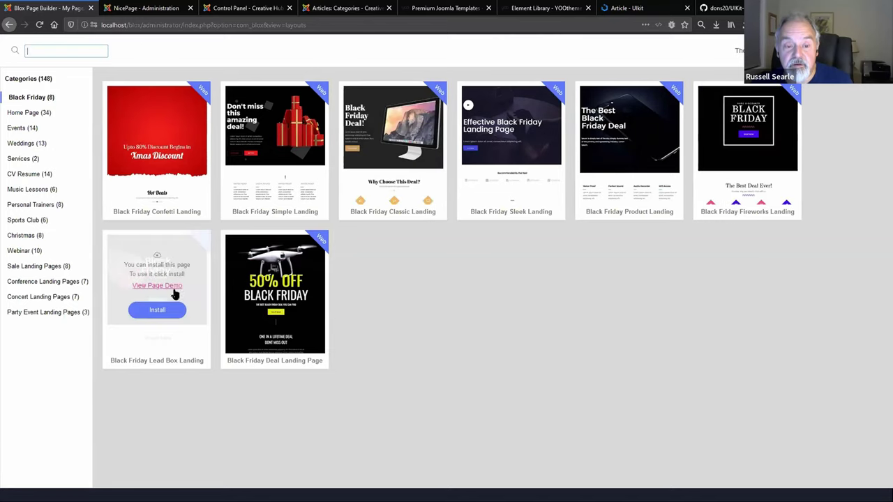
mouse_move(516, 165)
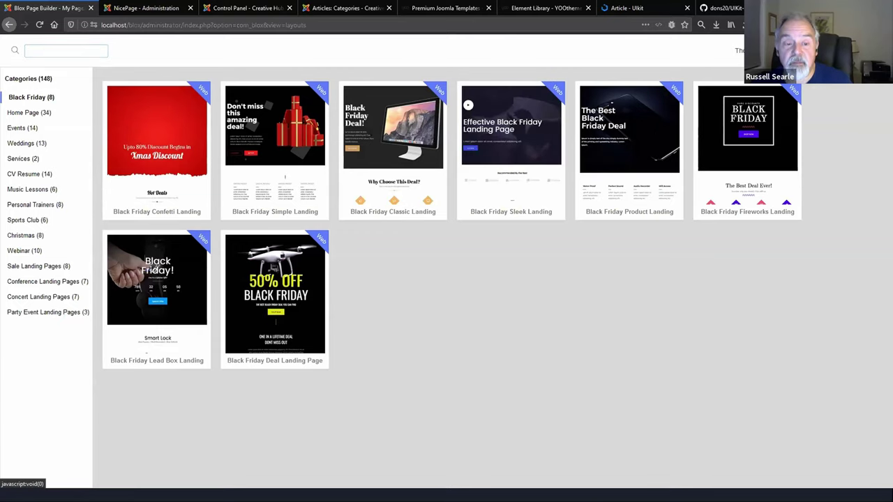
key(Escape)
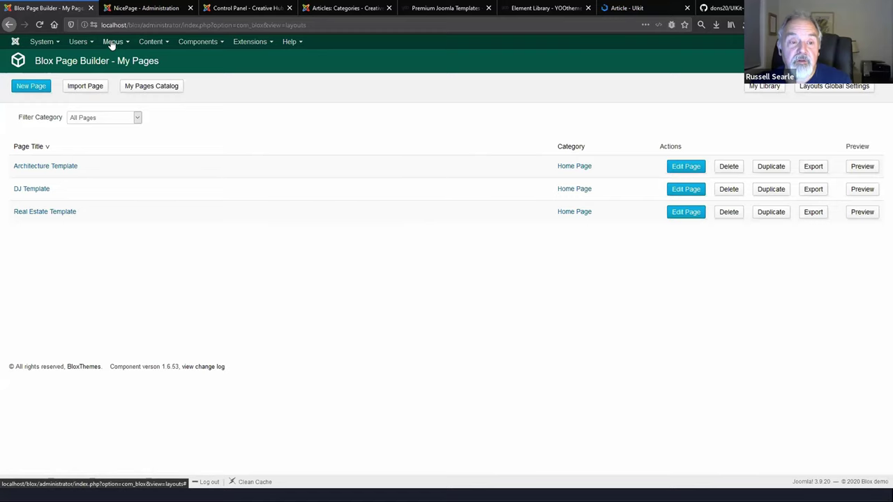
Examine the Blox Page Builder options among the item types for the Main Menu's Home item and close it without changes.
click(112, 43)
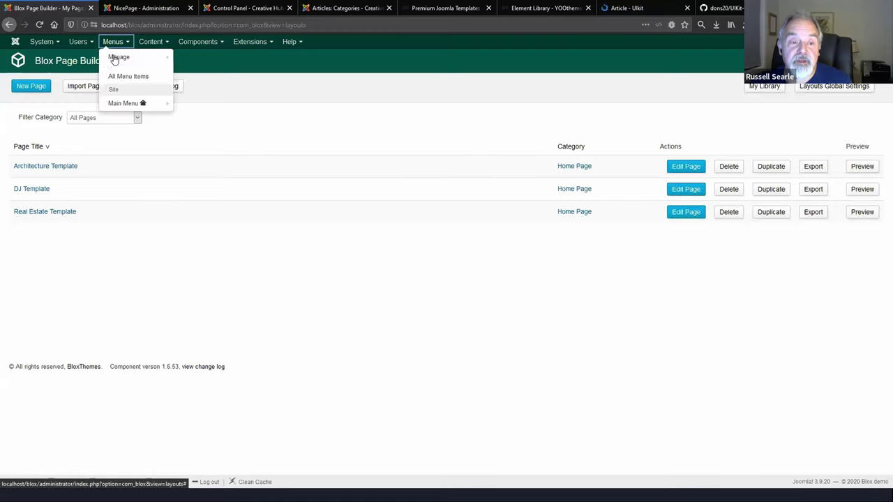
click(118, 104)
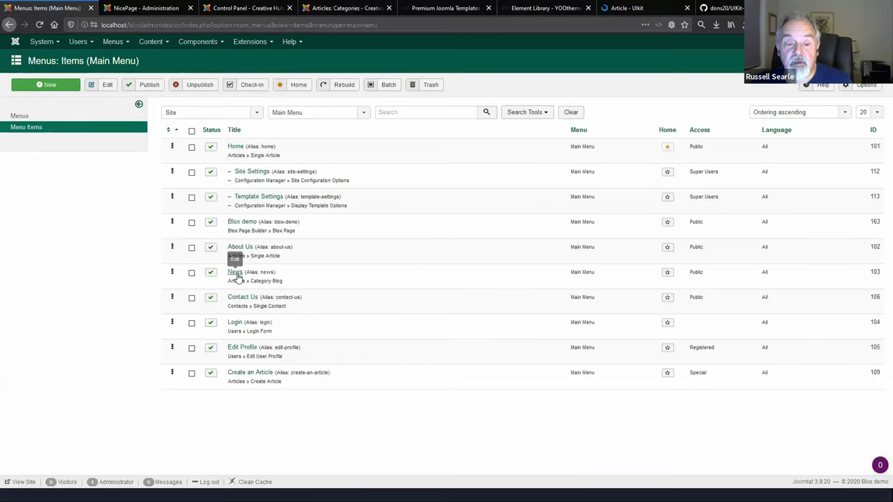
click(236, 147)
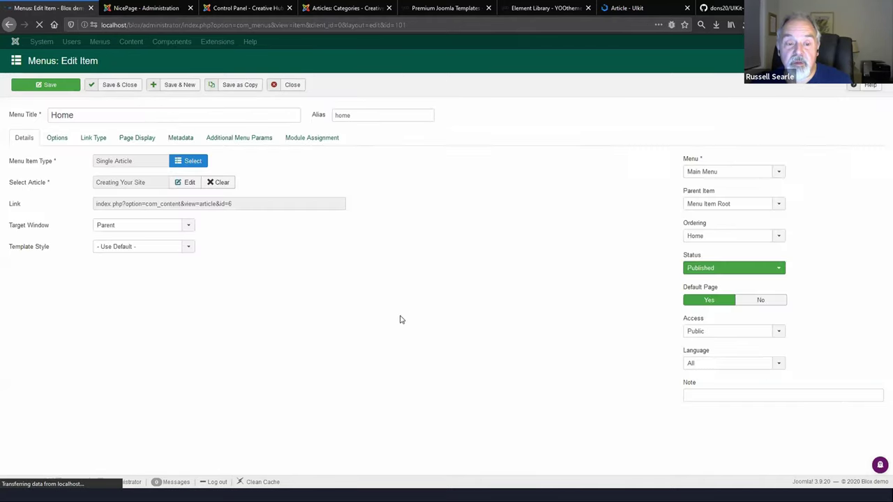
click(188, 161)
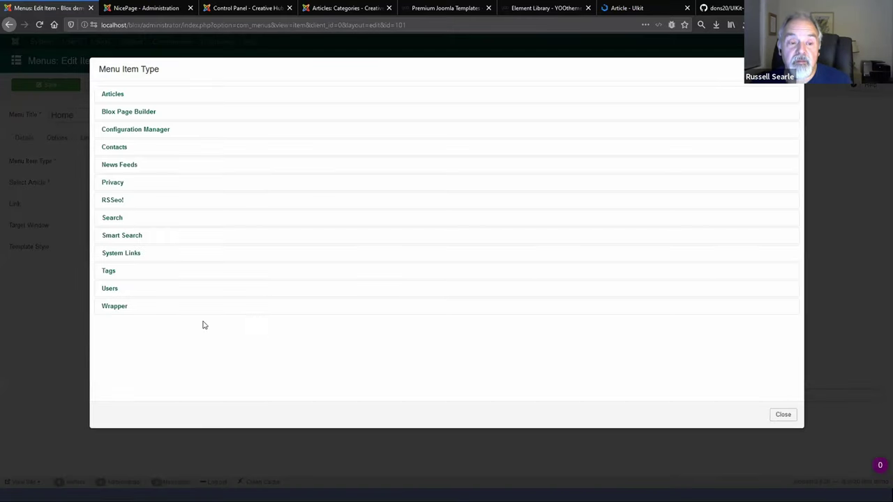
click(118, 113)
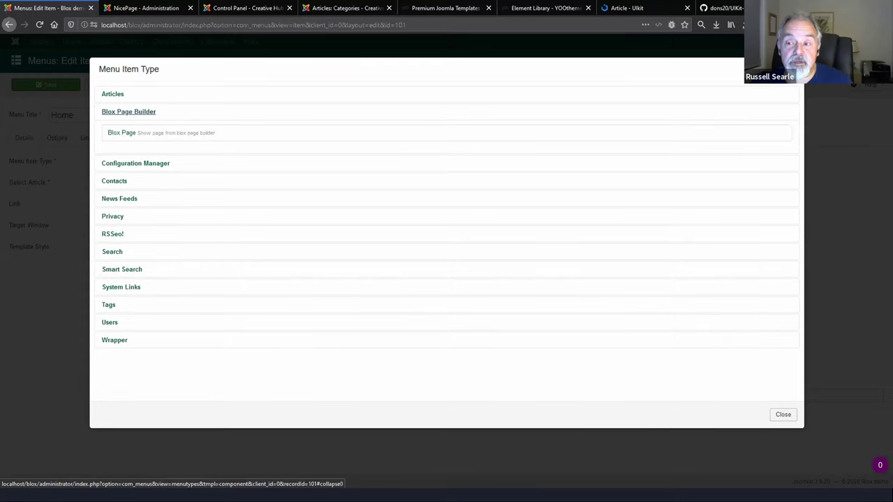
key(Escape)
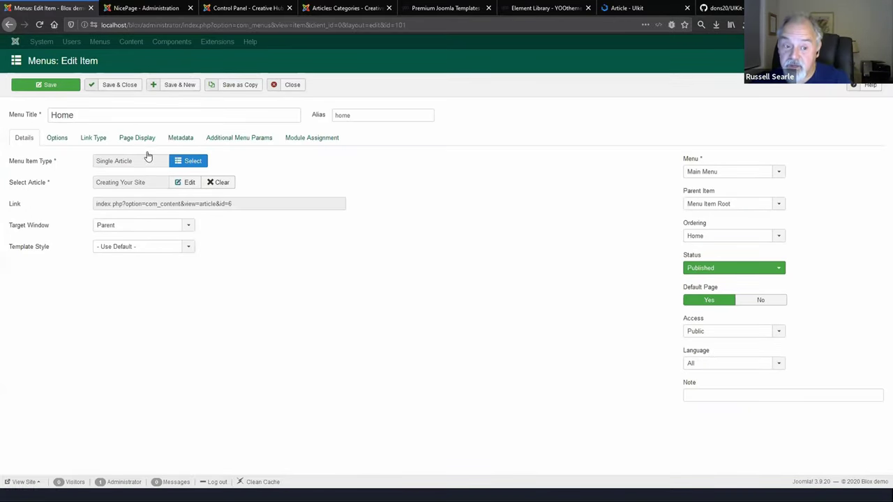
click(293, 86)
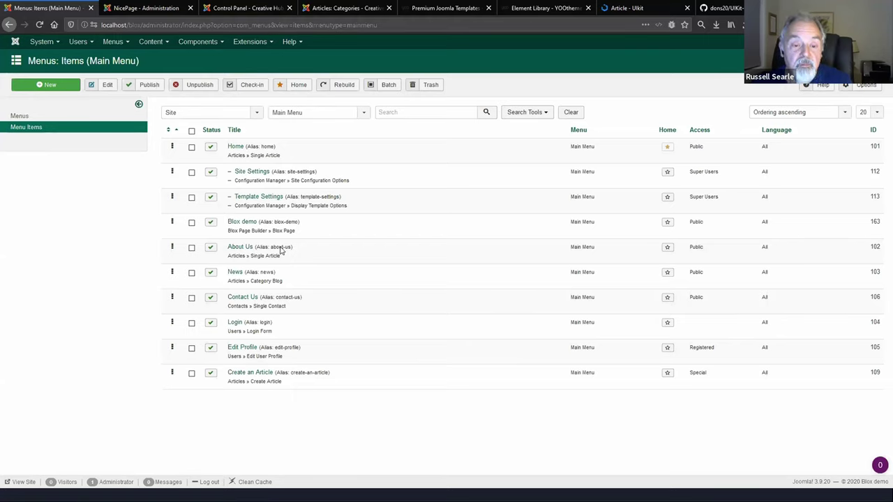
Review the settings of the Blox demo menu item and view its page on the public site.
click(241, 222)
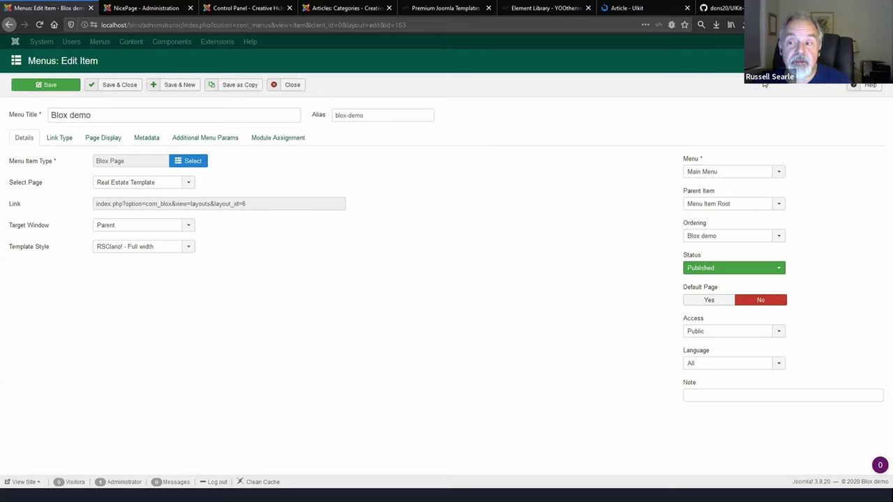
click(859, 85)
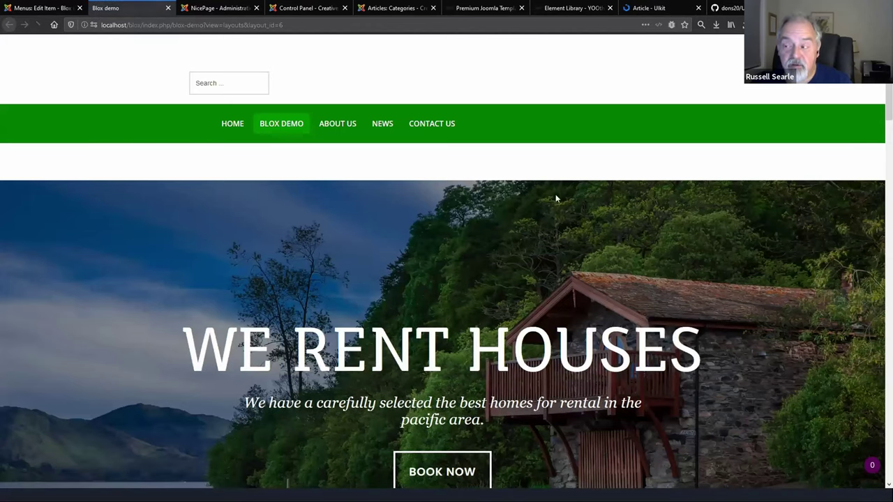
click(281, 123)
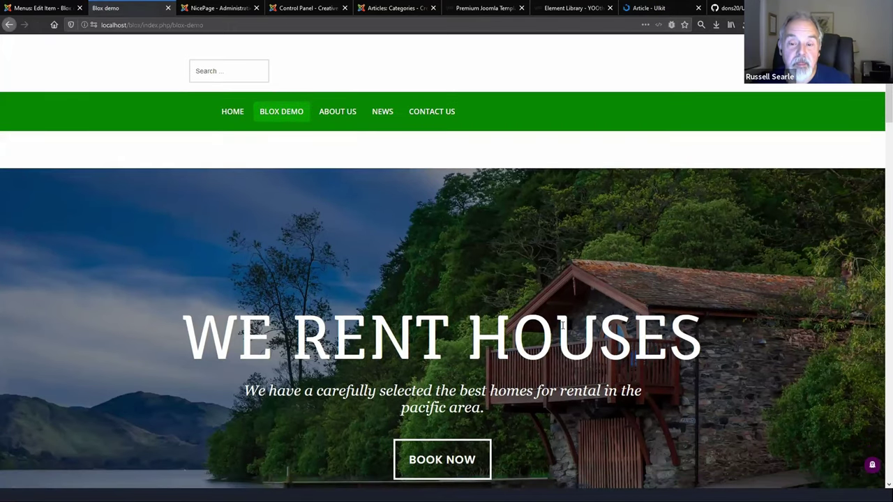
Look through the sections of the published Blox demo real estate page and close it.
scroll(561, 324, down, 2)
scroll(546, 340, down, 20)
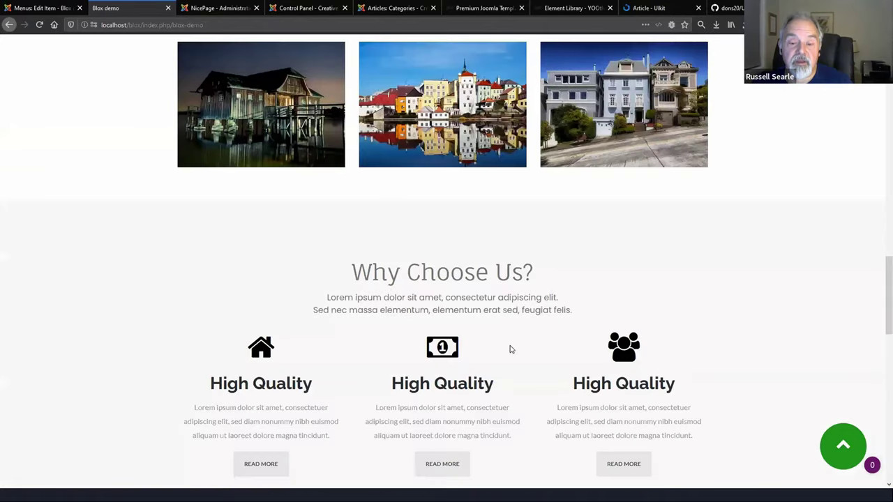
scroll(508, 349, up, 15)
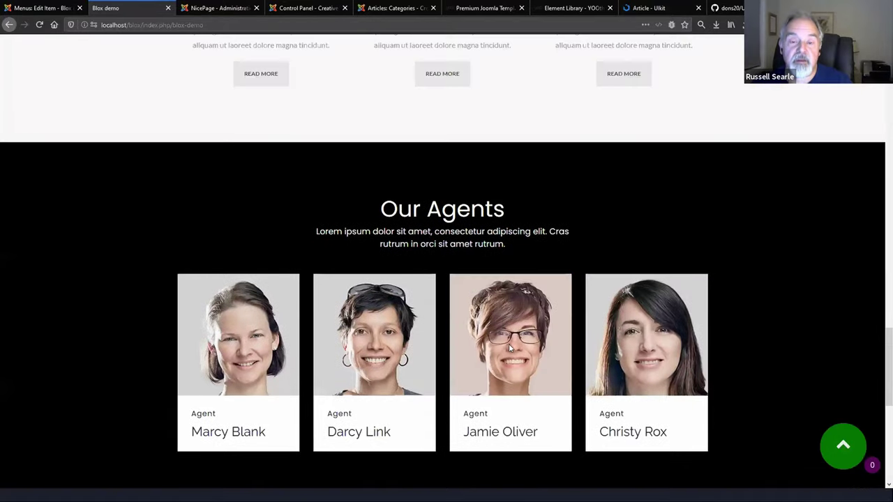
scroll(418, 195, up, 5)
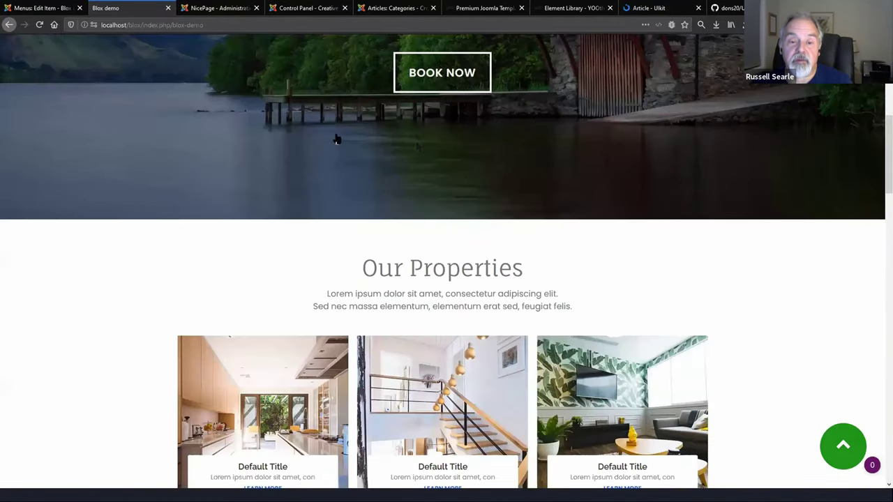
scroll(314, 129, up, 5)
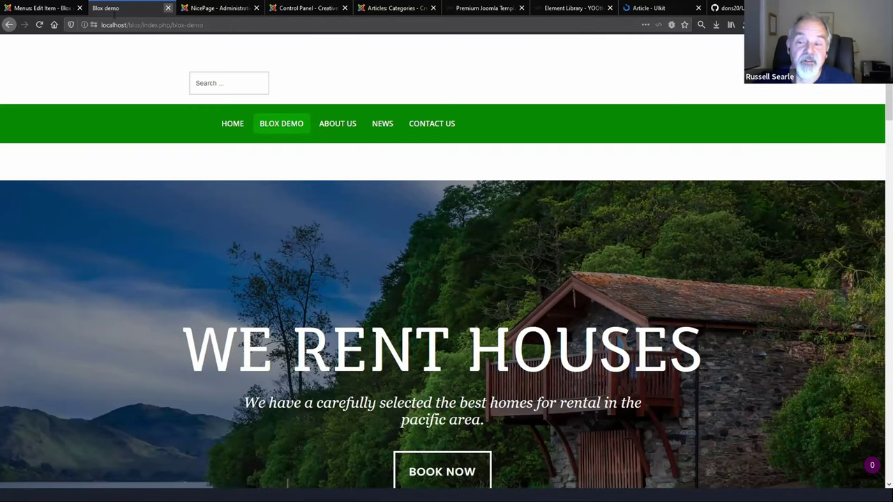
click(168, 8)
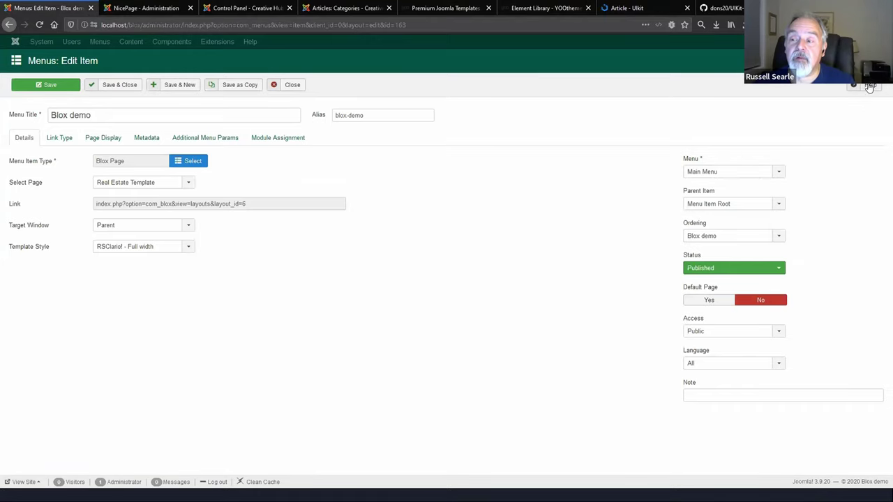
Check the public Home page, close it, and switch to the YOOtheme Pro 2.1 presentation at the page builder shortlist.
click(796, 73)
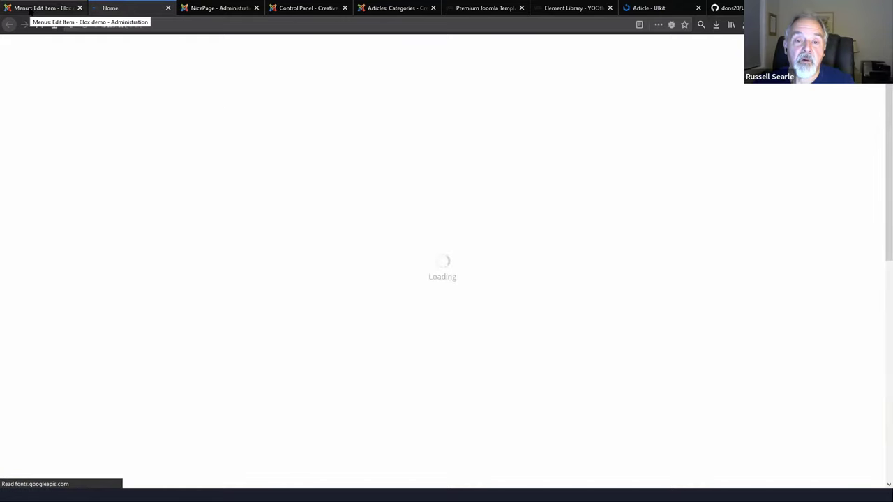
click(167, 8)
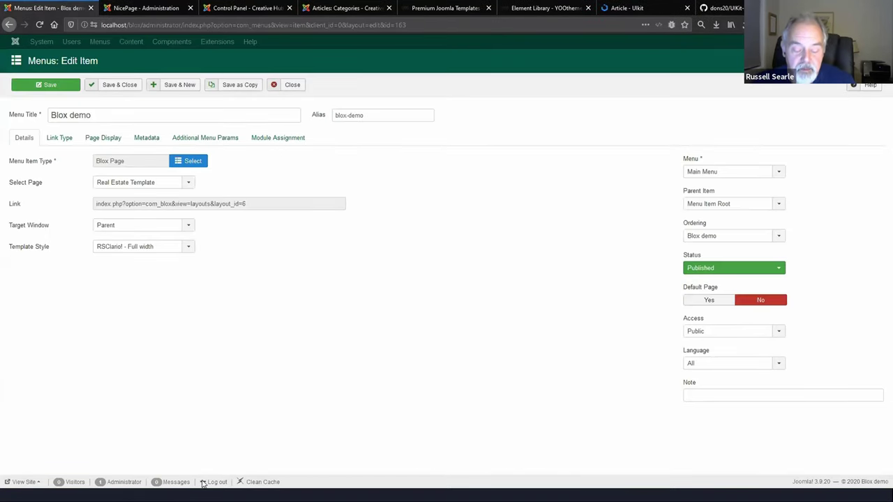
click(8, 495)
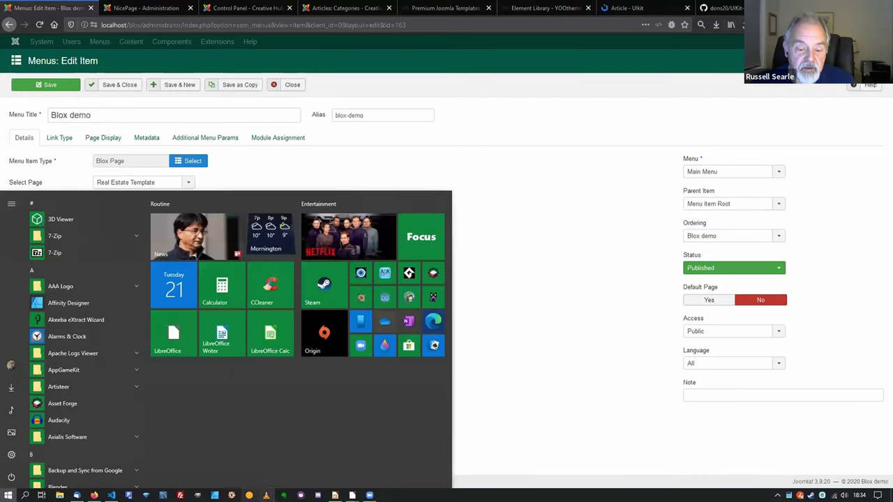
mouse_move(352, 495)
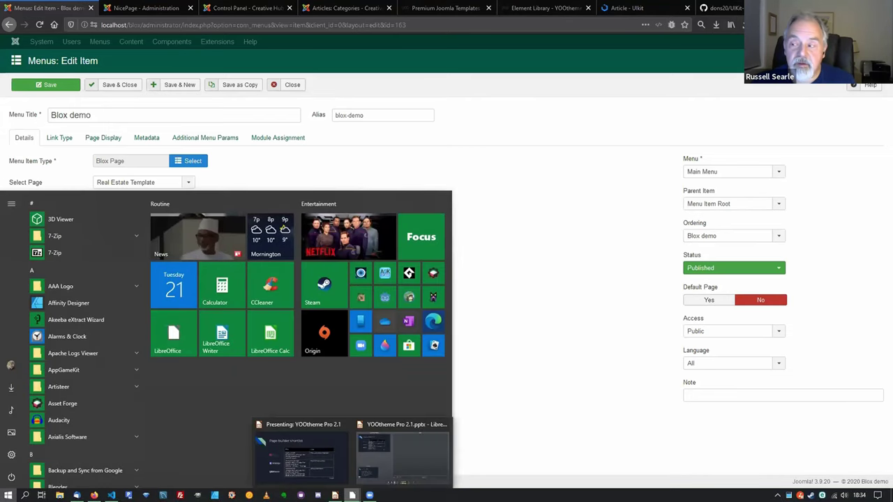
click(301, 457)
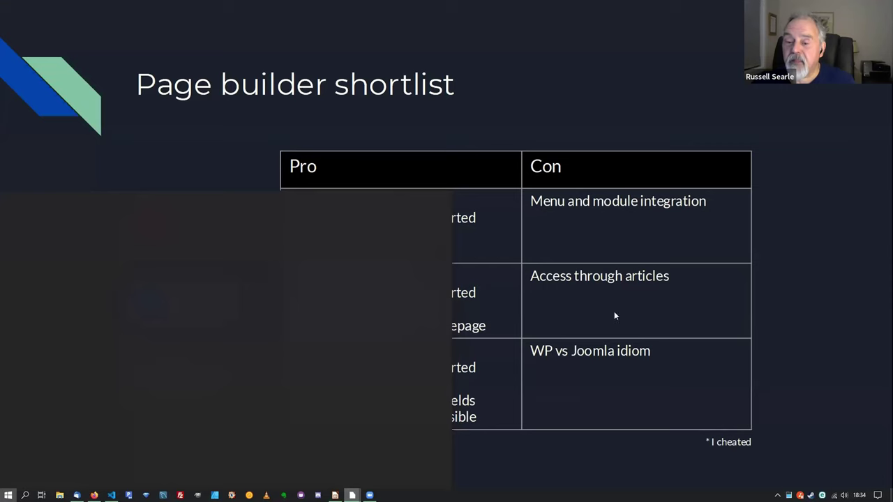
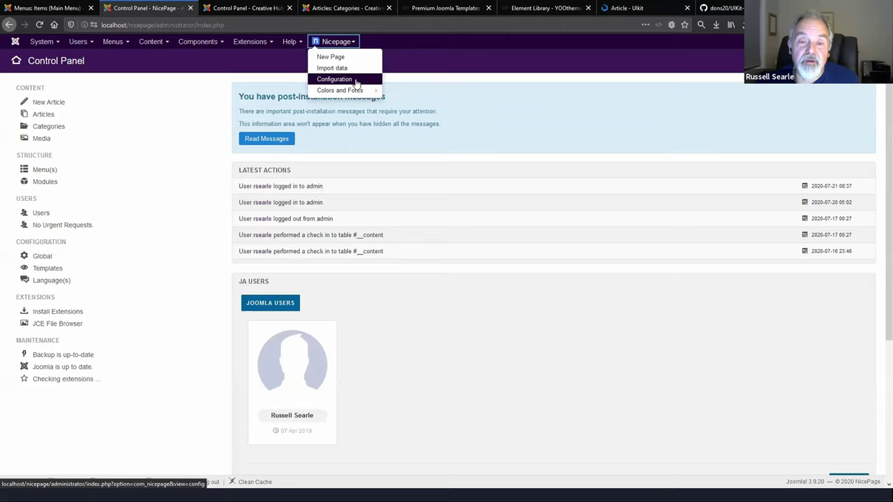
Open the Typography theme settings of Nicepage in the NicePage site's administration and reload the page.
mouse_move(363, 95)
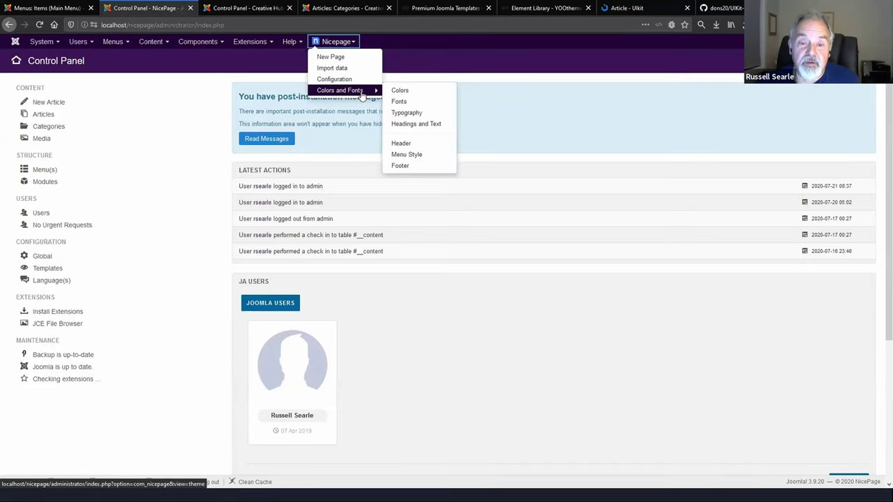
click(413, 113)
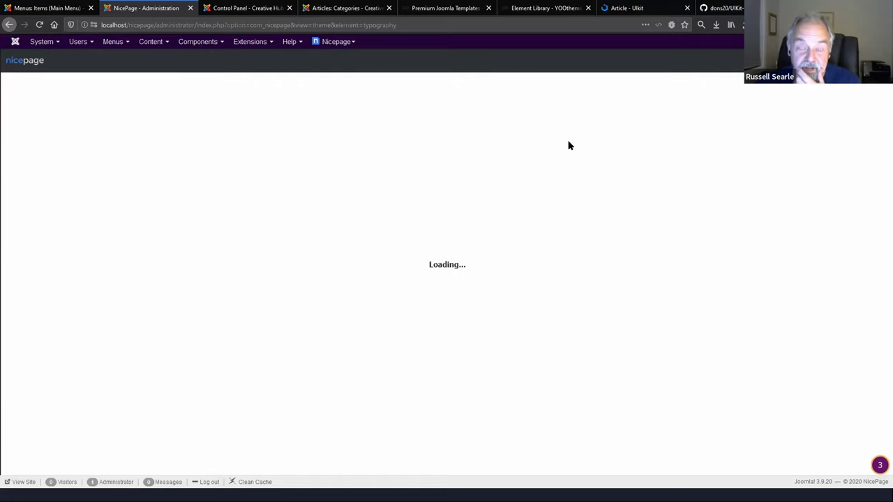
key(F5)
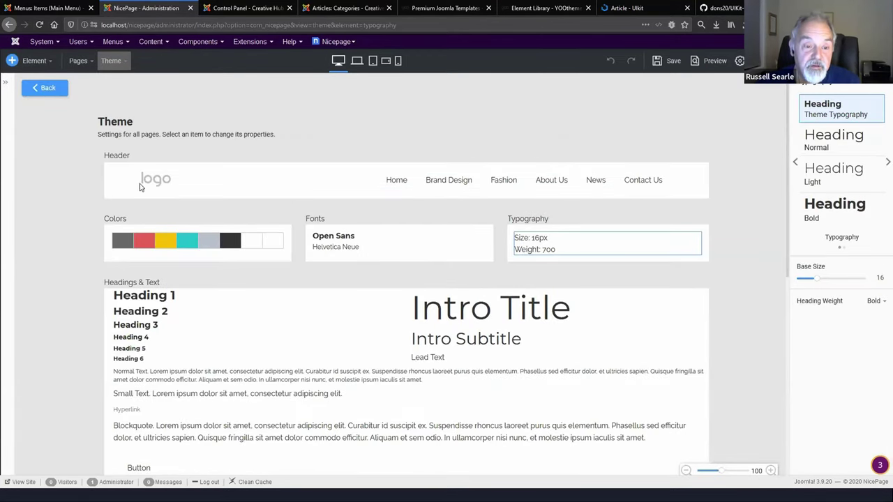
Look through the Nicepage theme settings down to the EU Cookies Popup, inspect the footer text's properties, and leave the theme editor.
scroll(614, 299, down, 2)
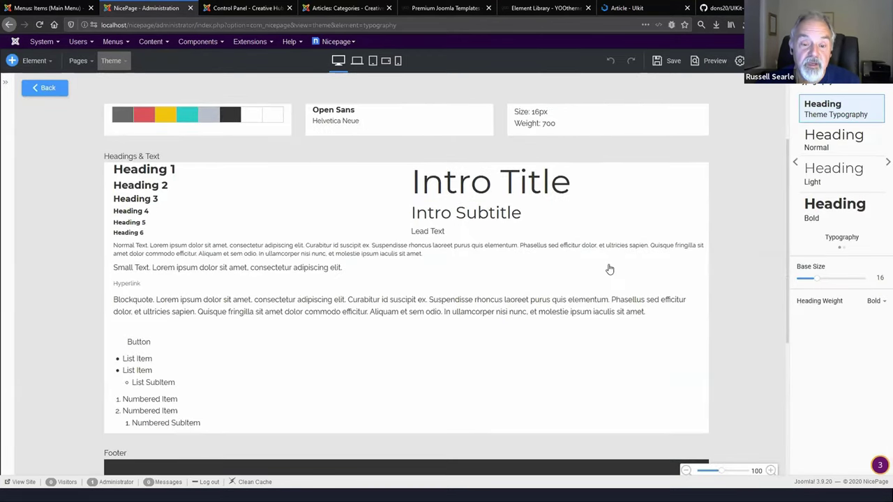
scroll(608, 265, down, 4)
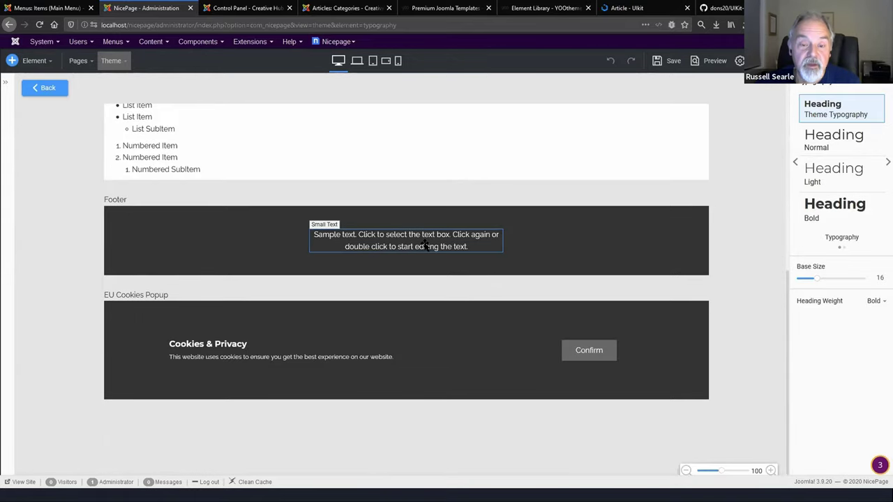
click(426, 246)
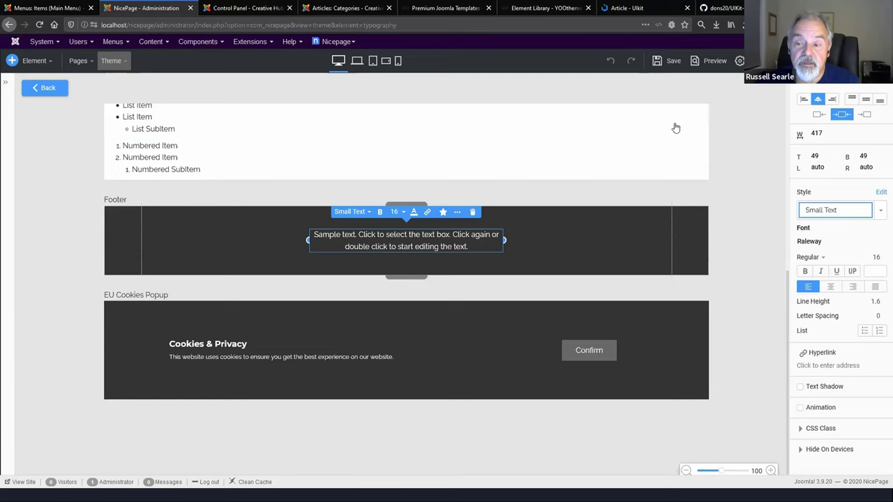
scroll(553, 150, up, 3)
scroll(554, 150, up, 3)
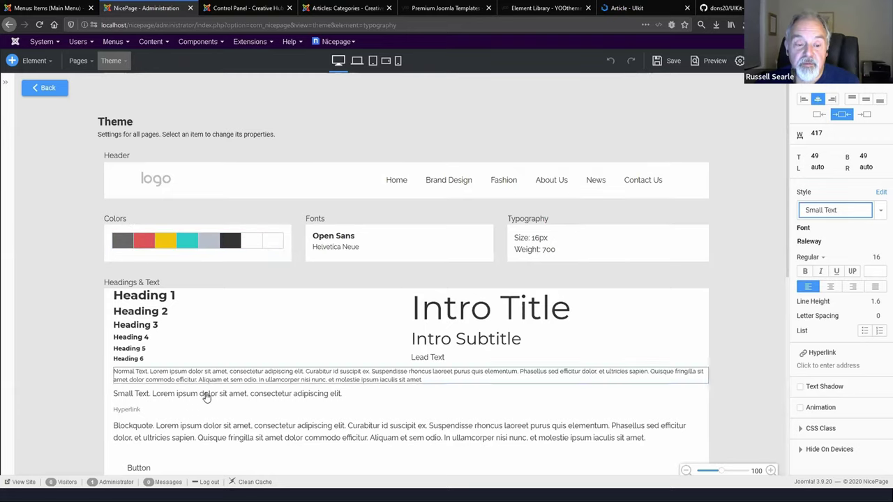
click(8, 84)
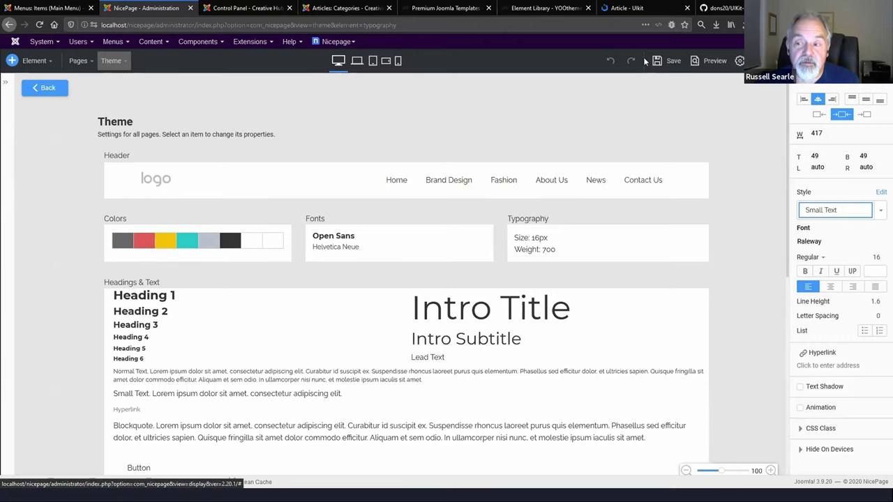
click(44, 88)
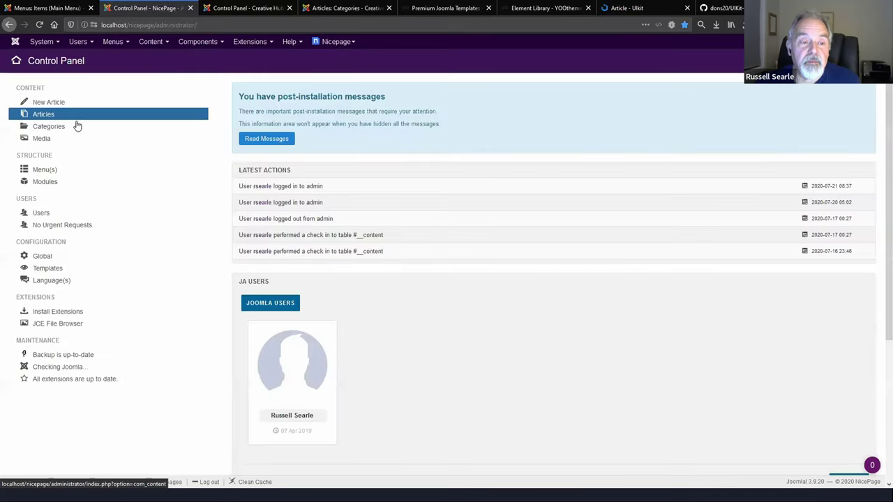
Open the Branddesign article from the site's articles and review its Nicepage content preview and article settings.
click(48, 116)
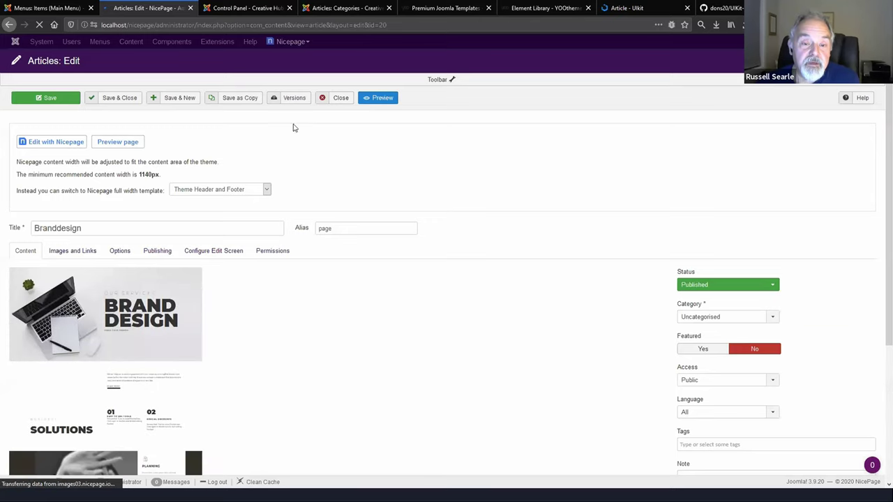
scroll(464, 228, down, 5)
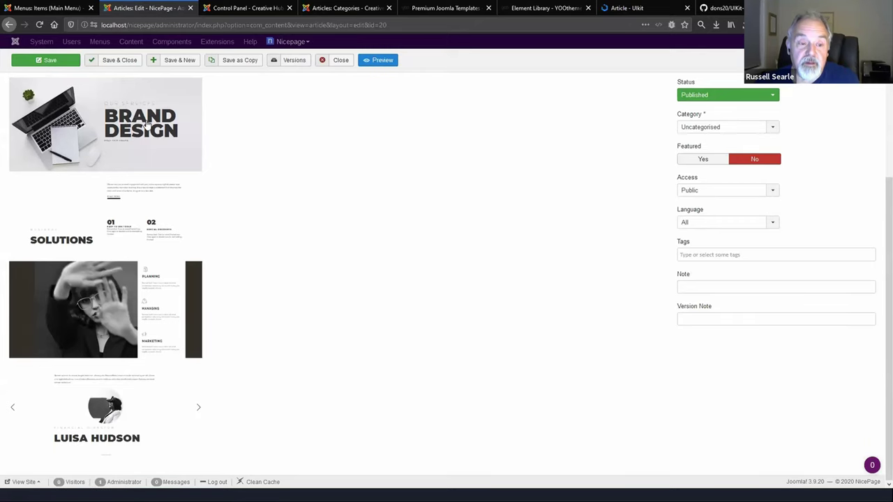
scroll(145, 125, up, 1)
scroll(145, 124, up, 3)
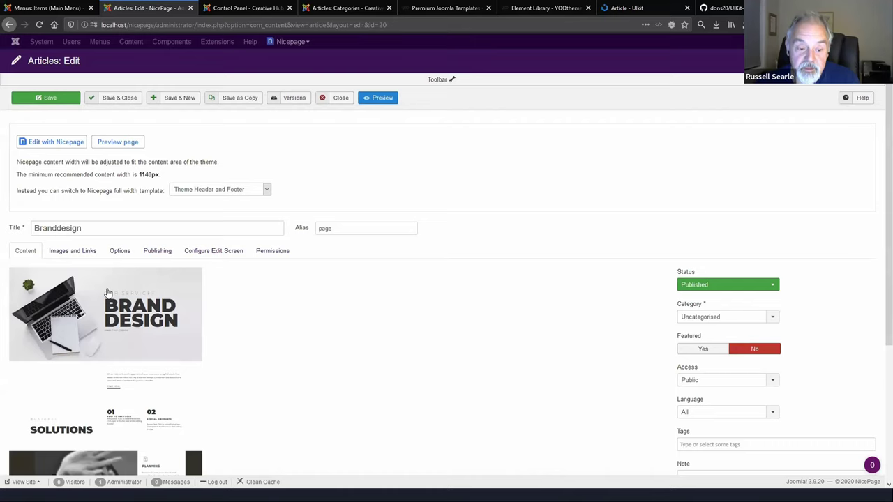
scroll(150, 363, down, 5)
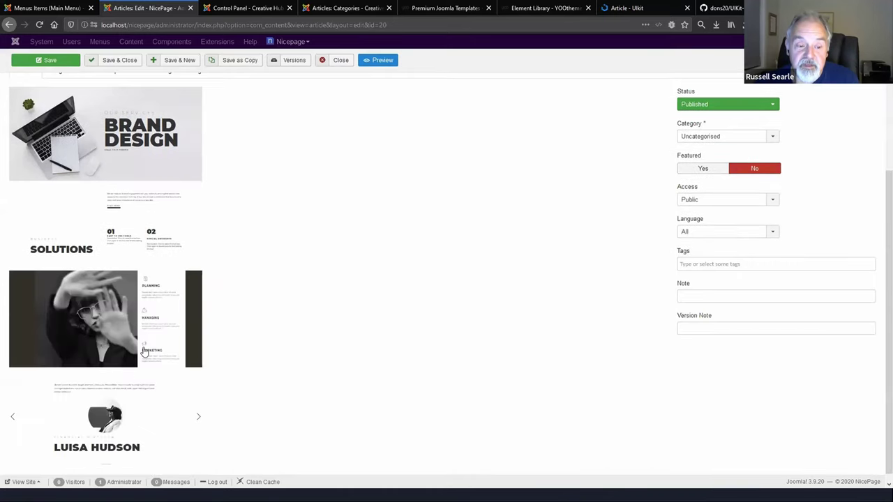
scroll(138, 338, up, 5)
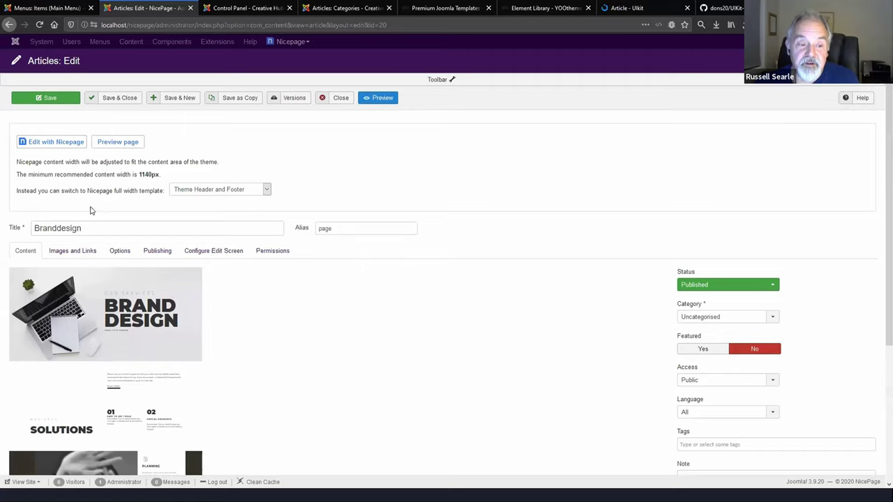
Open the Branddesign article in the Nicepage editor and inspect its page list and the hero block's properties.
click(47, 144)
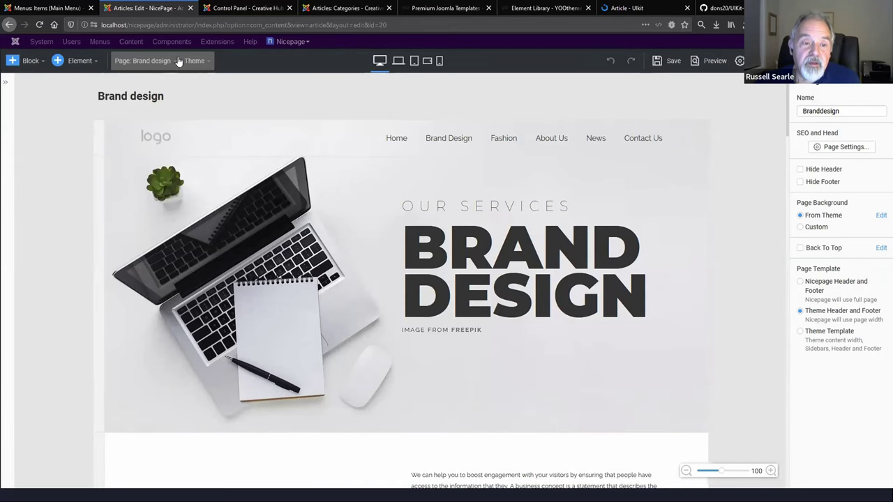
click(175, 62)
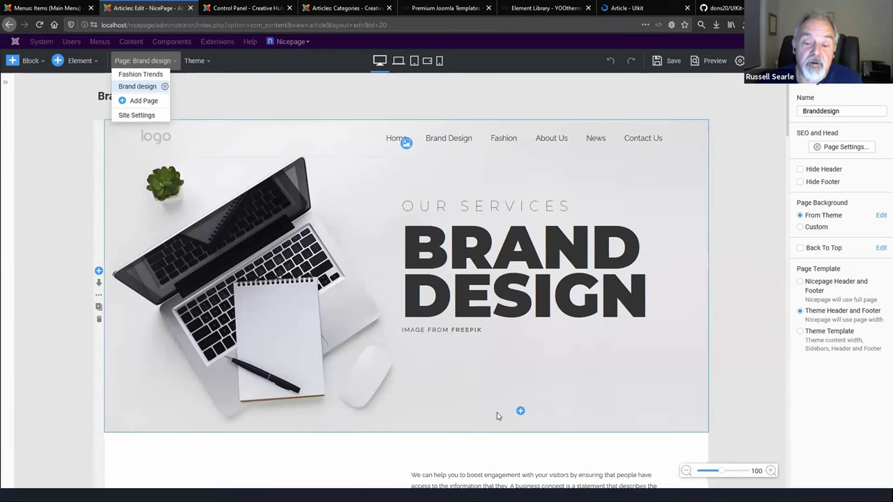
click(417, 402)
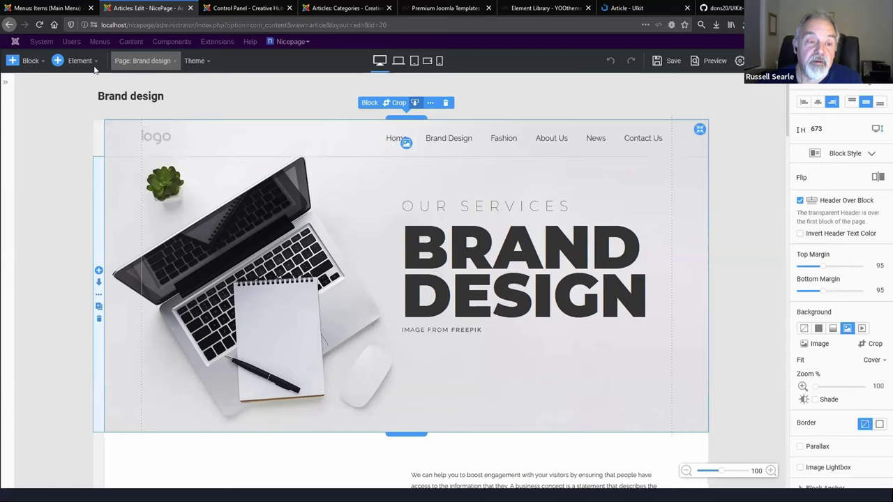
Browse the block library's categories and its block layouts, from Text on Image down to Team and Counter.
click(30, 61)
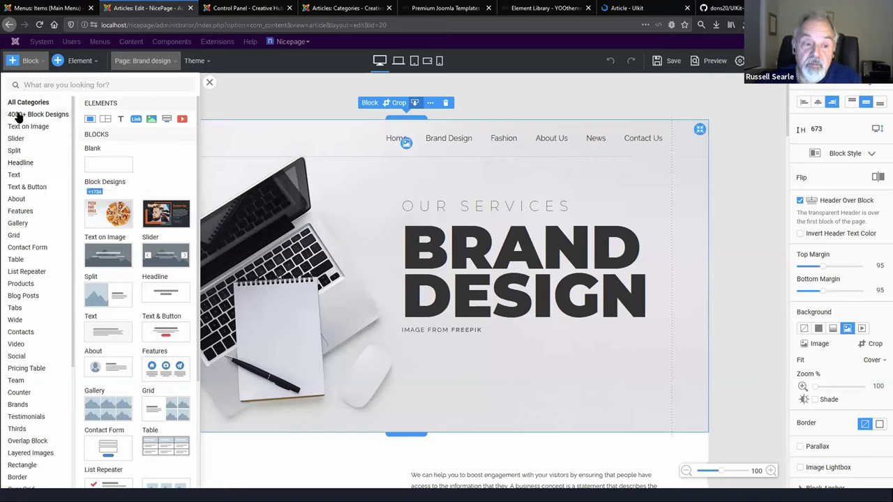
scroll(19, 204, down, 1)
scroll(20, 209, down, 3)
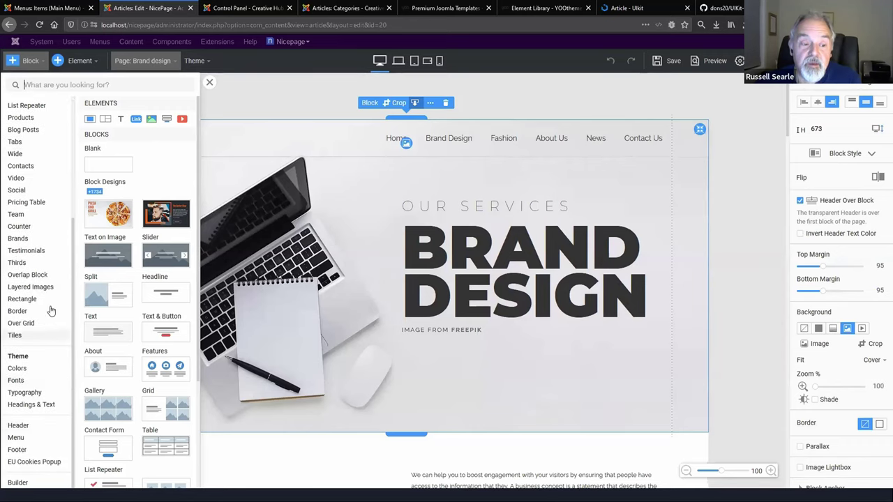
scroll(34, 328, up, 3)
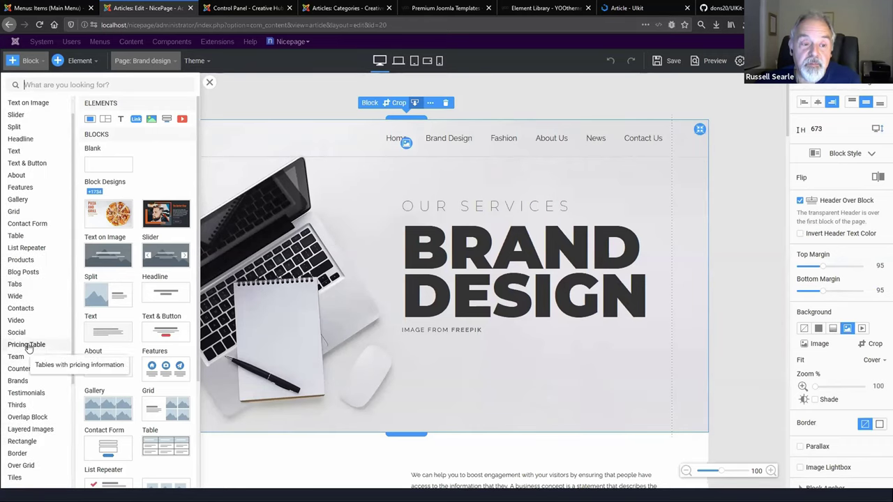
click(136, 85)
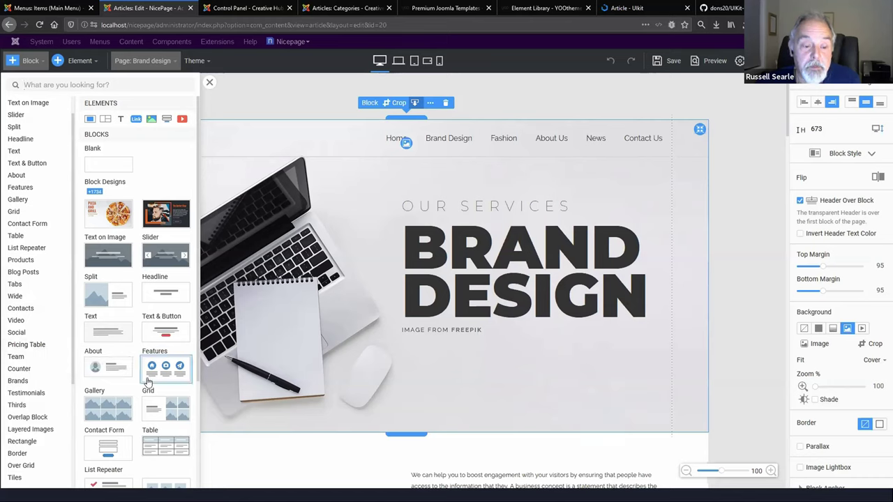
scroll(129, 345, down, 2)
scroll(121, 380, down, 3)
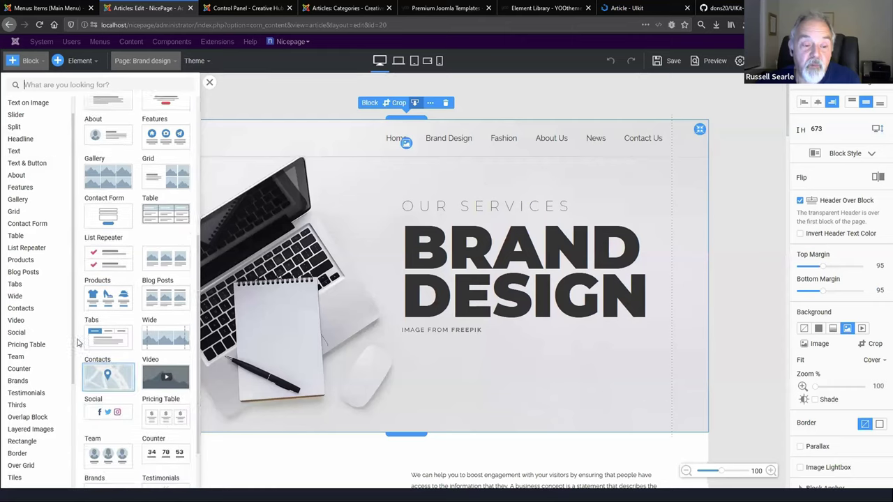
Open the Header settings from the block library's theme categories, view the header style presets, and close the presets.
scroll(50, 388, down, 3)
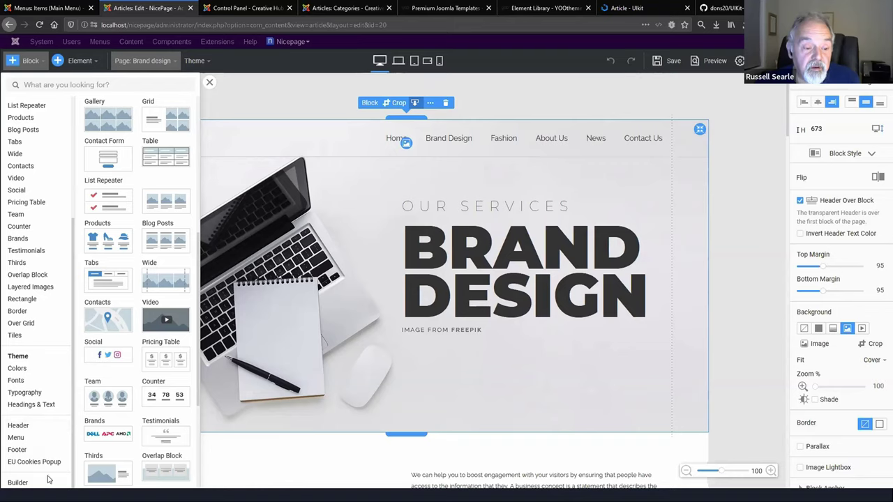
click(21, 430)
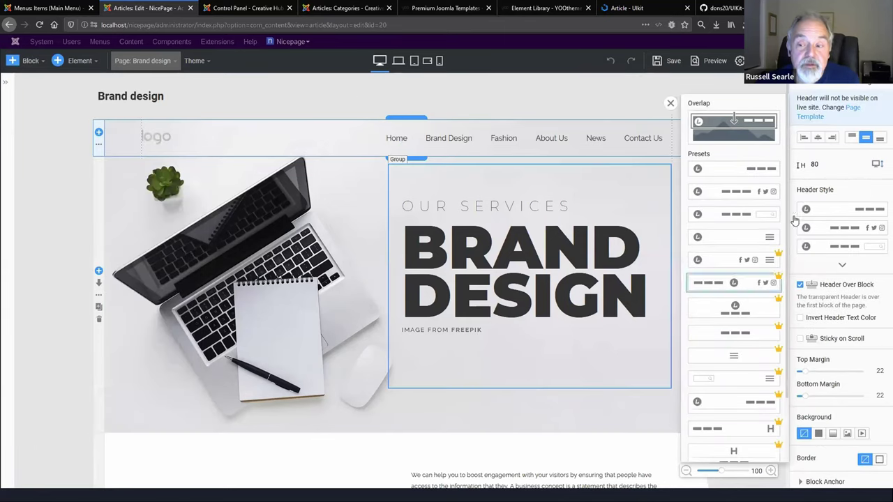
click(670, 103)
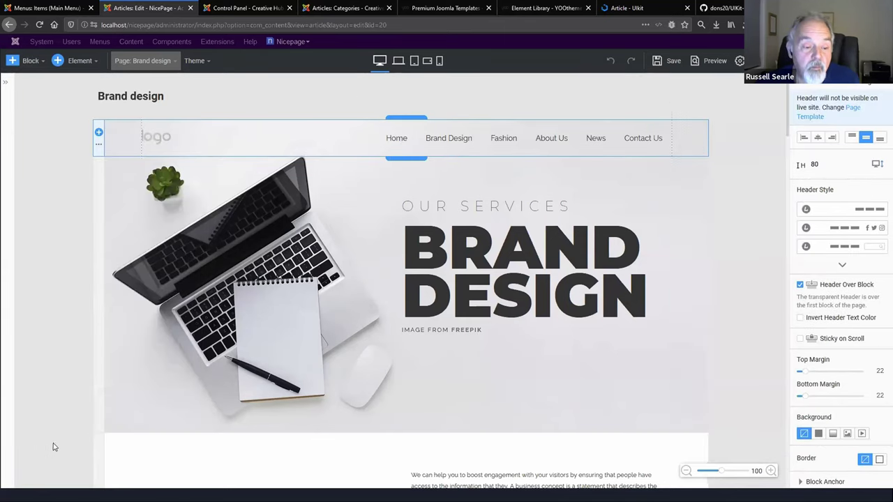
Open the Menu settings for the page header from the block library's theme categories.
mouse_move(2, 461)
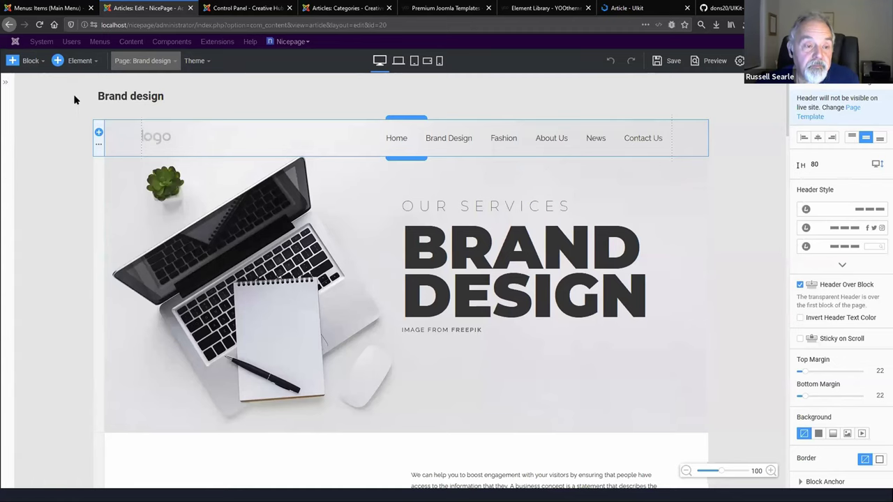
click(23, 61)
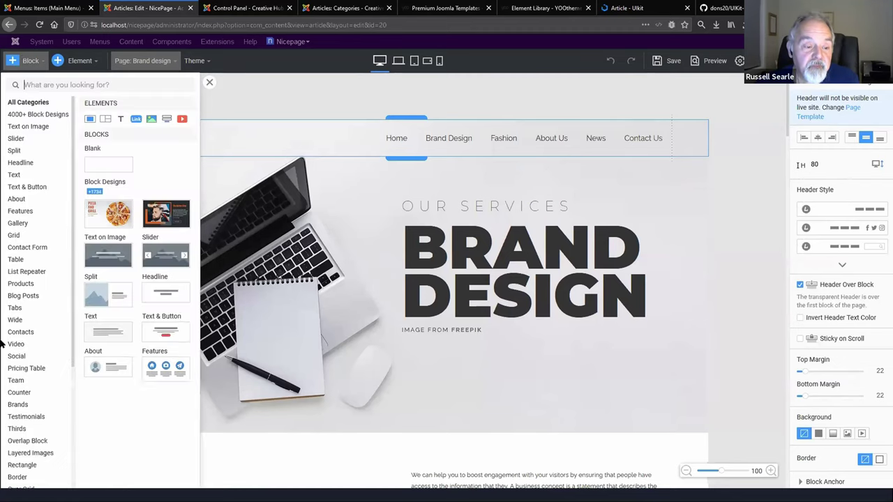
scroll(31, 482, down, 3)
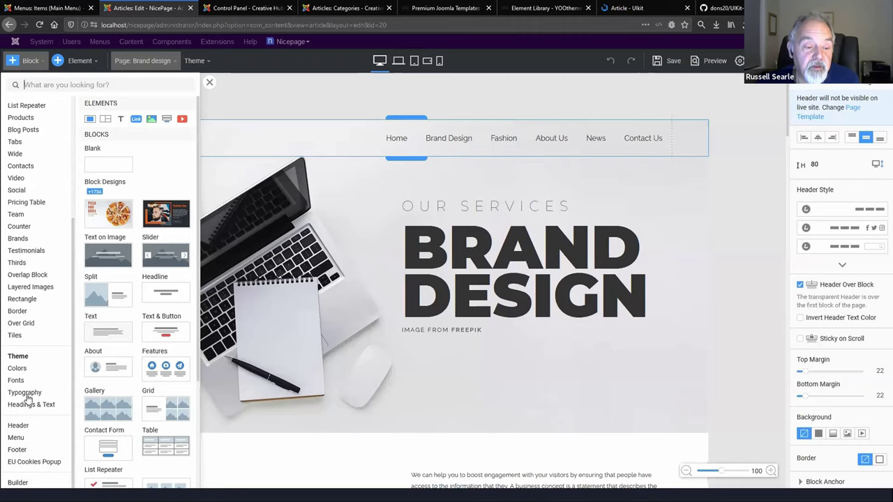
click(23, 439)
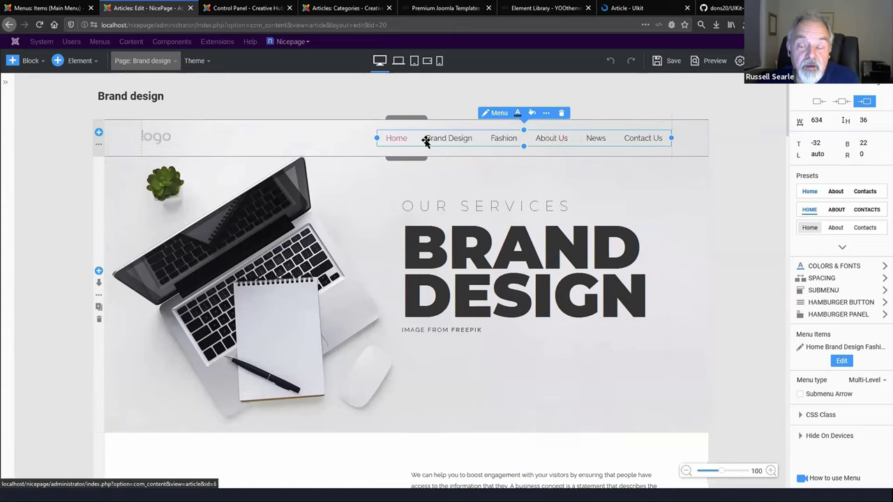
Inspect the header menu's items and the Brand Design item's page and block link destinations, leaving the menu unchanged.
click(493, 114)
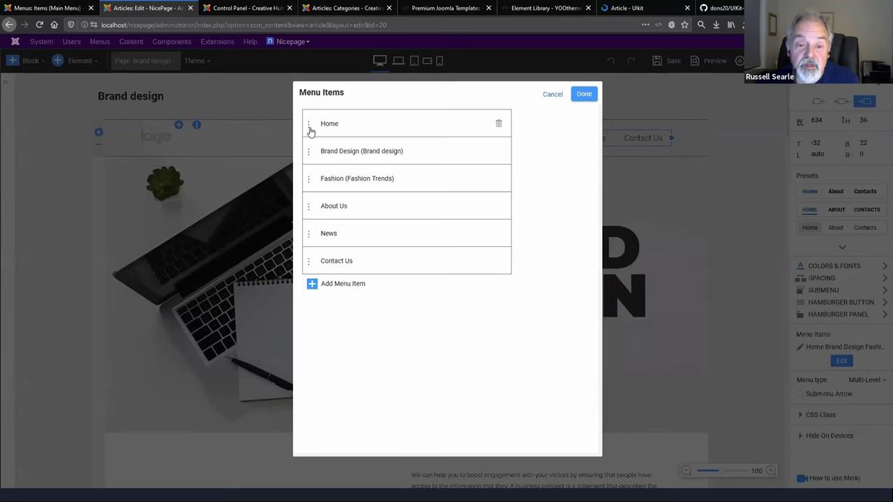
mouse_move(309, 157)
mouse_down()
mouse_move(333, 153)
mouse_move(311, 155)
mouse_up()
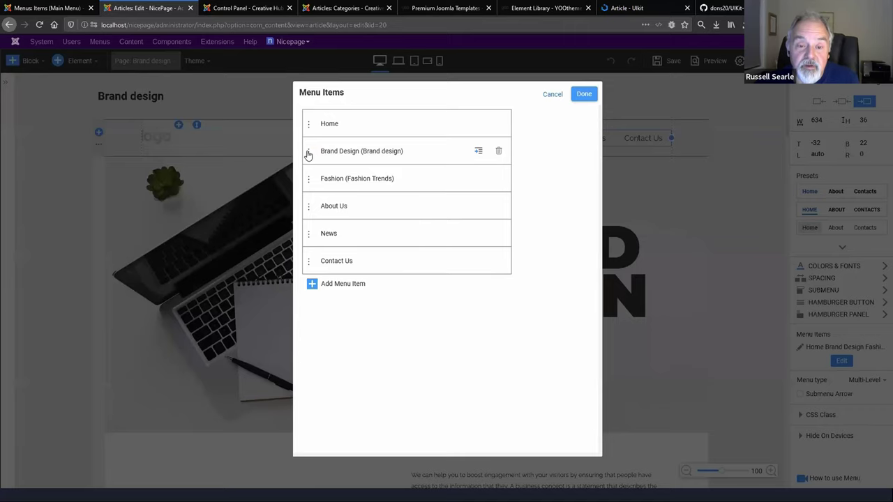
click(353, 154)
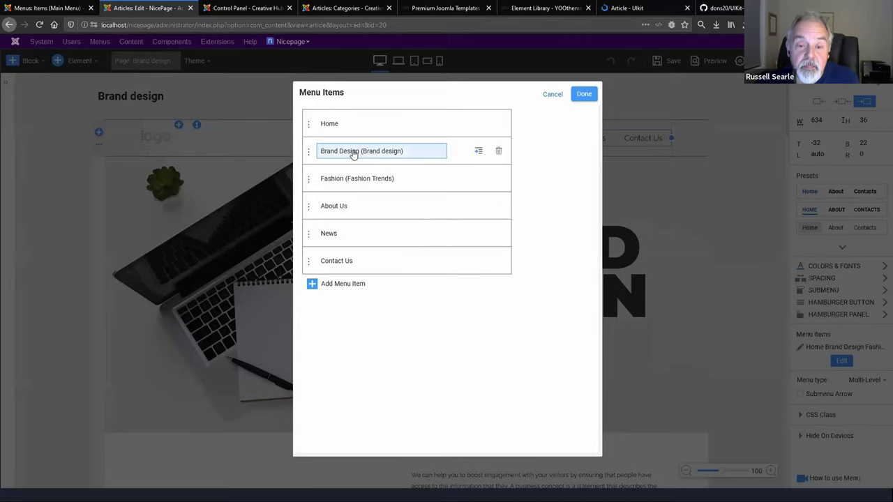
click(353, 154)
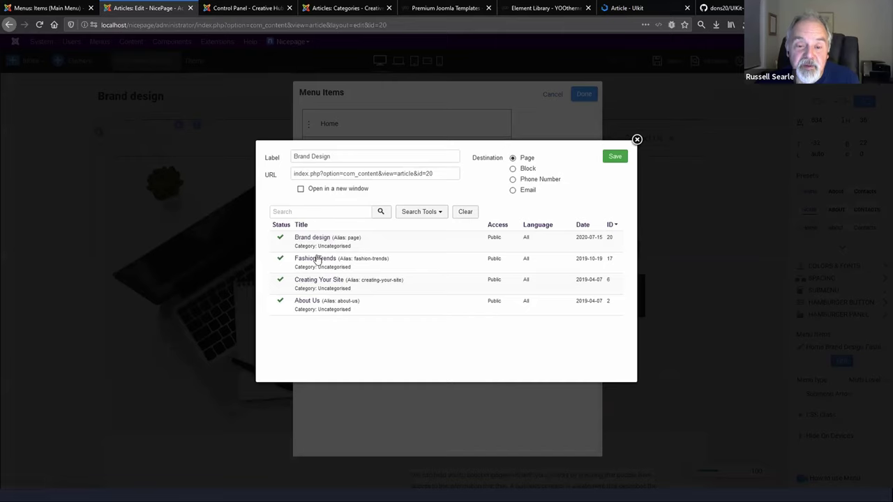
click(513, 170)
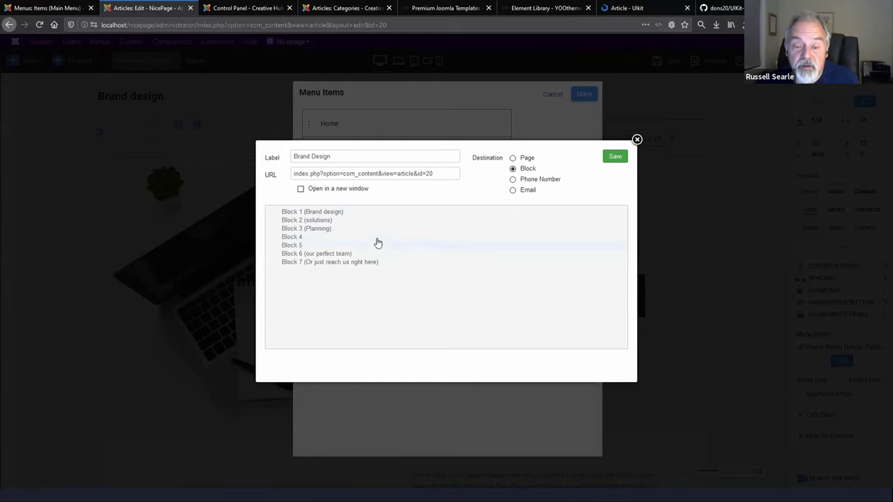
click(522, 159)
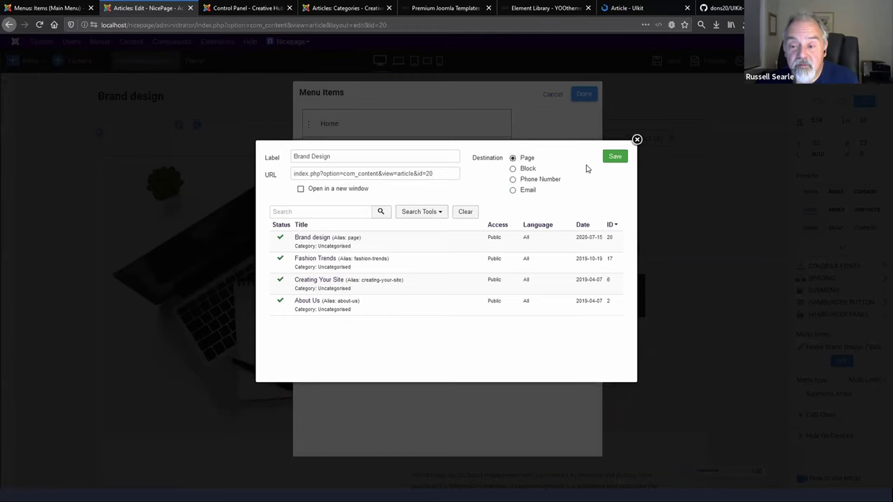
click(636, 140)
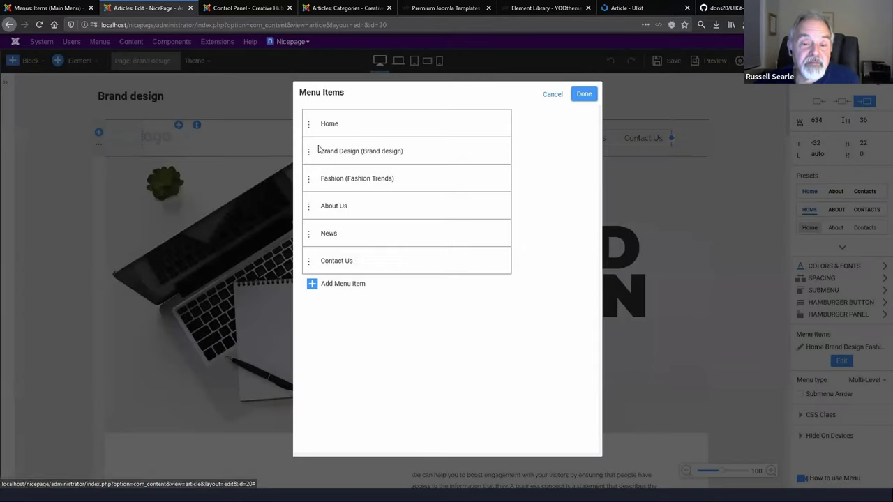
click(333, 154)
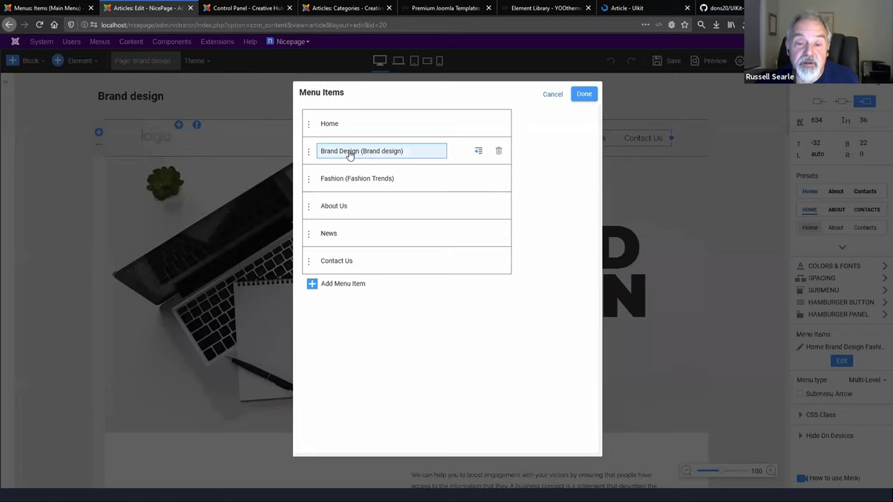
click(551, 94)
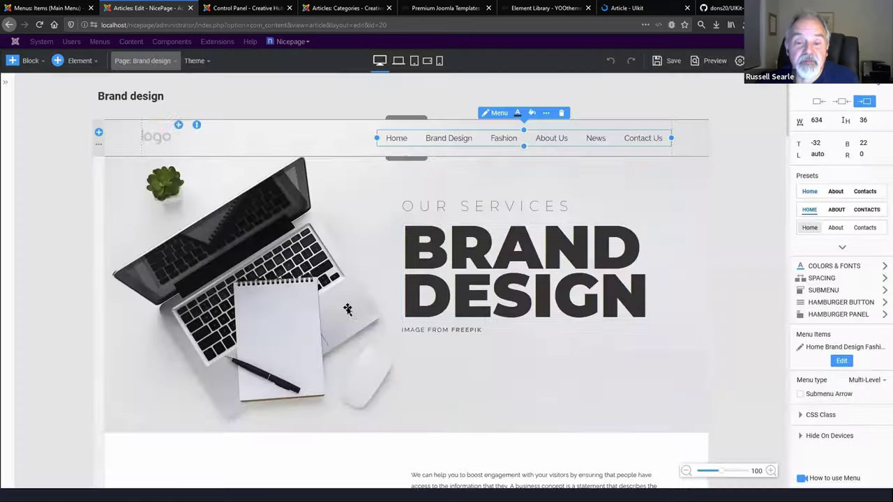
Browse the elements available for the page, including the Position and Shortcode options, and close the element list.
mouse_move(4, 77)
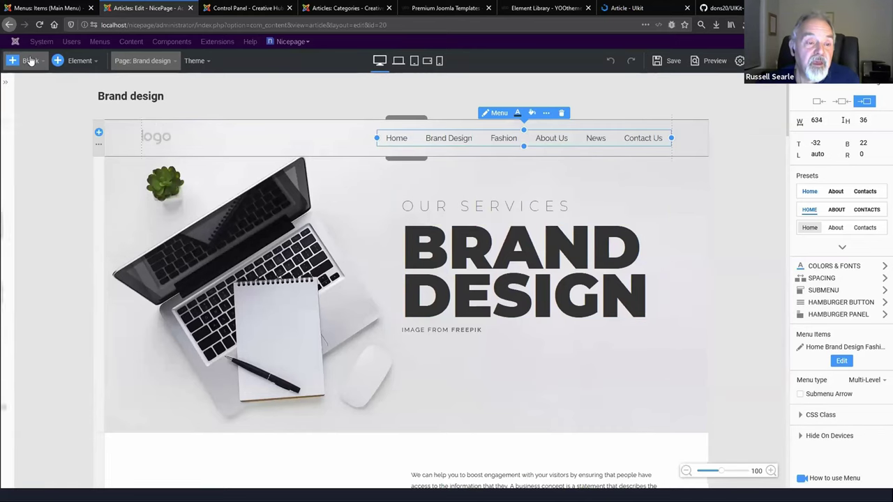
click(76, 62)
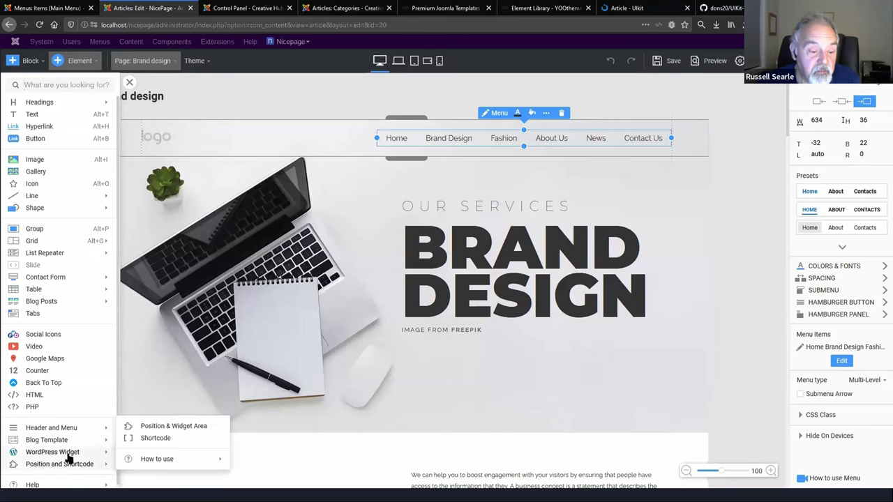
mouse_move(77, 454)
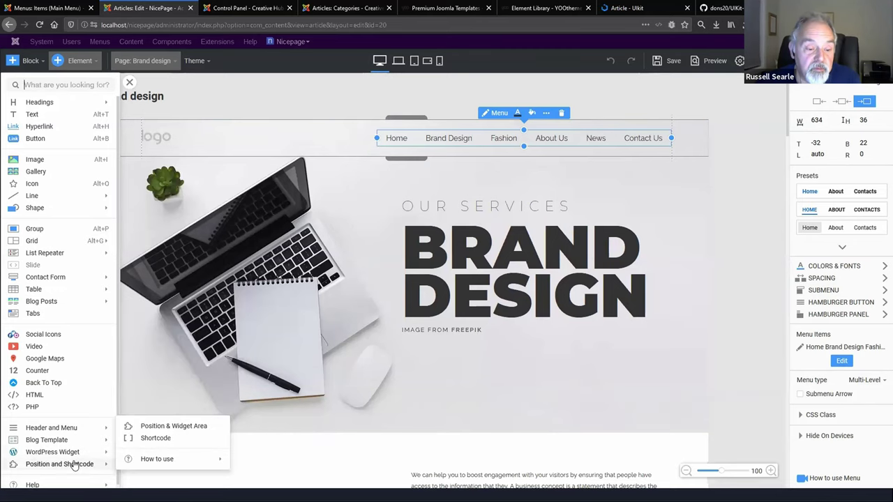
mouse_move(169, 461)
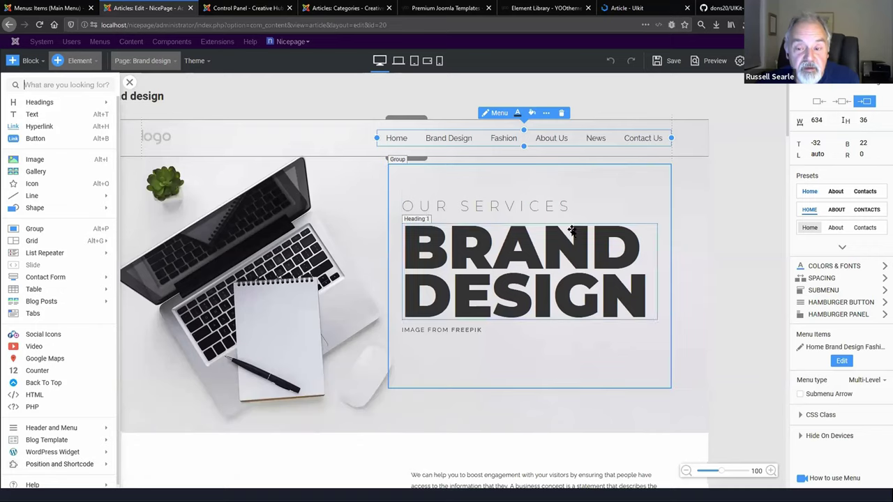
mouse_move(46, 466)
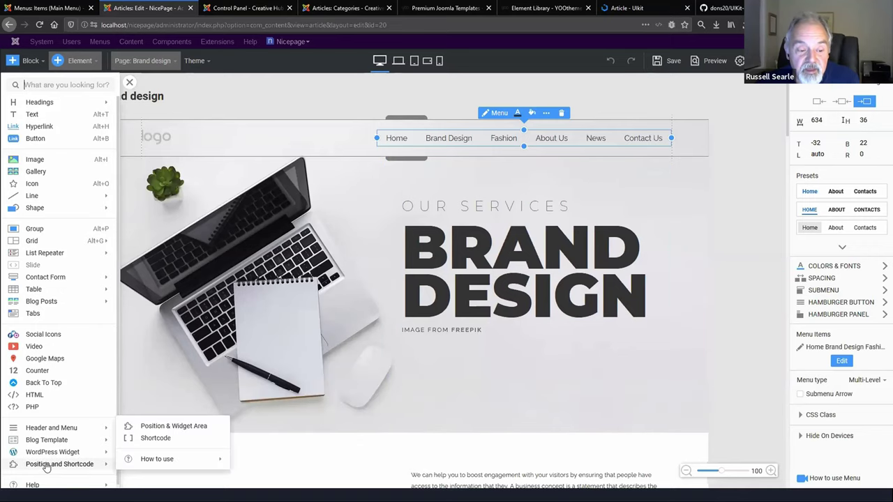
mouse_move(106, 437)
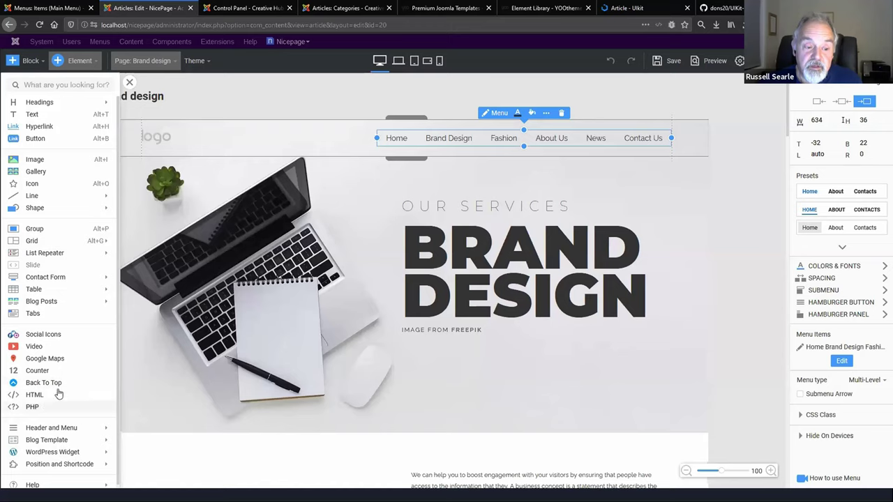
mouse_move(43, 338)
mouse_down()
mouse_move(209, 307)
mouse_move(488, 279)
mouse_move(229, 309)
mouse_up()
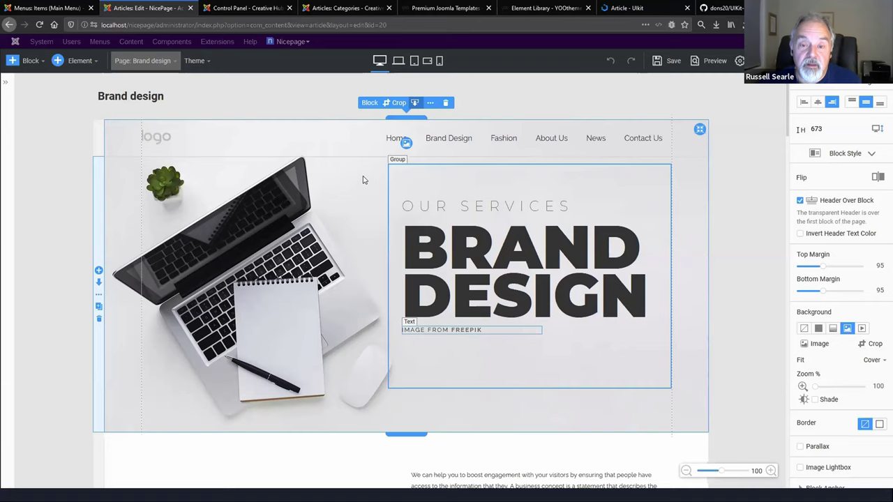
click(740, 61)
key(Escape)
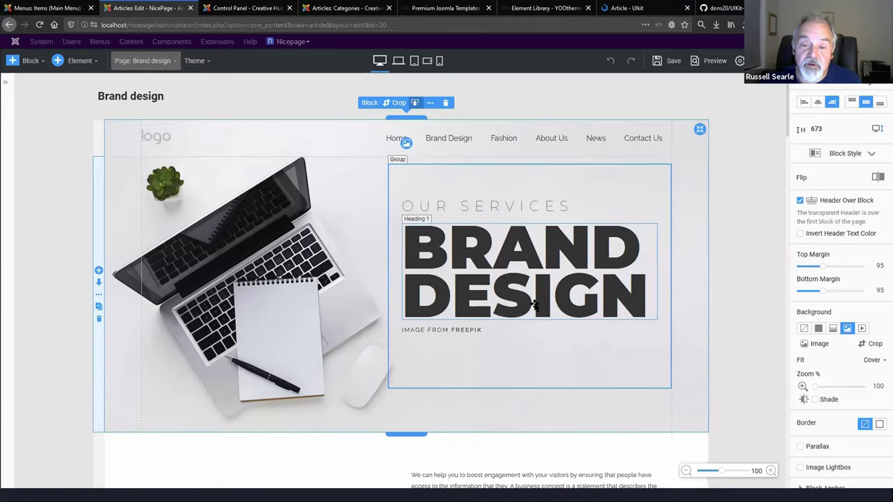
Move the hero block's text group down and toward the laptop image, giving a top margin of 122 and a right margin of 75.
click(489, 173)
drag(489, 174, 454, 186)
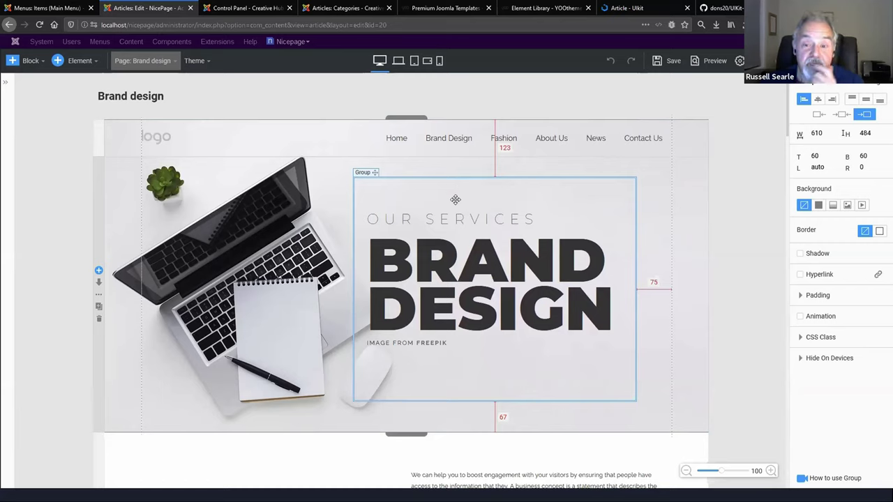
drag(497, 388, 497, 388)
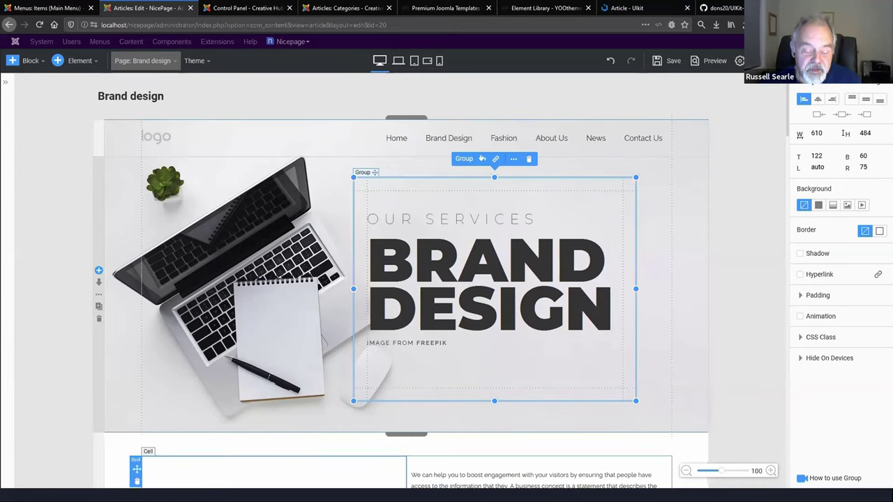
Leave the Nicepage editor without saving the changes and switch to the presentation slides.
key(super)
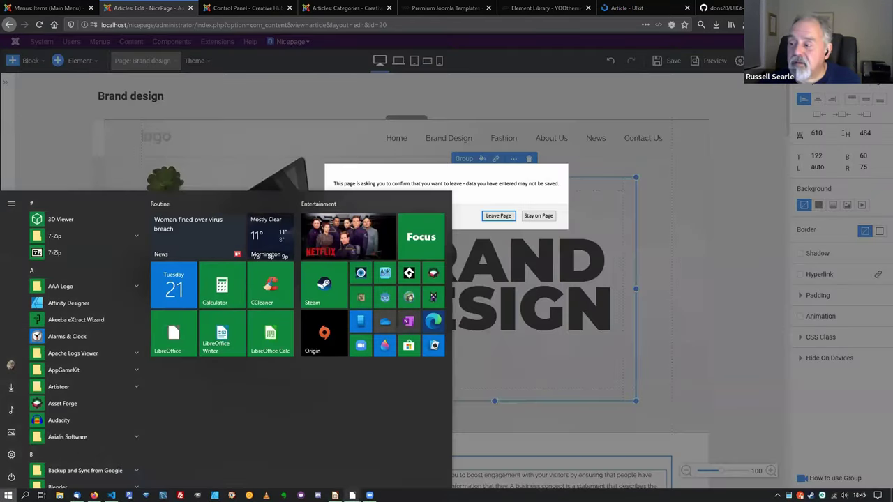
mouse_move(352, 496)
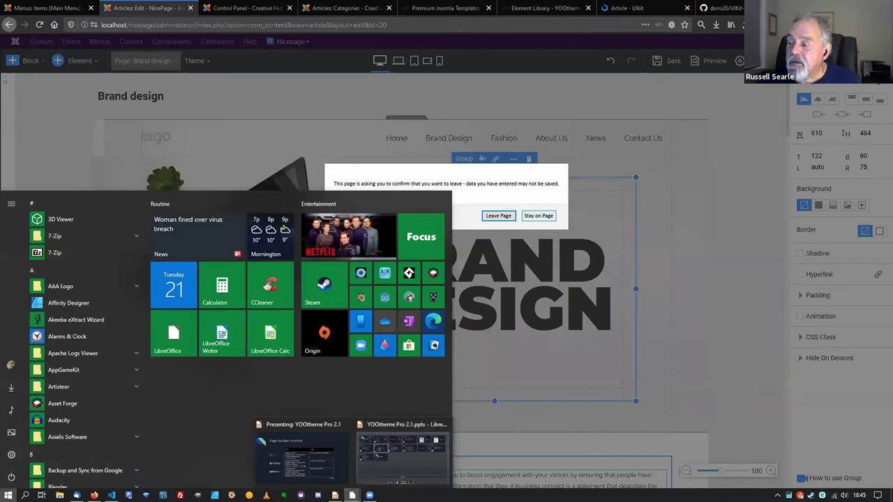
key(Escape)
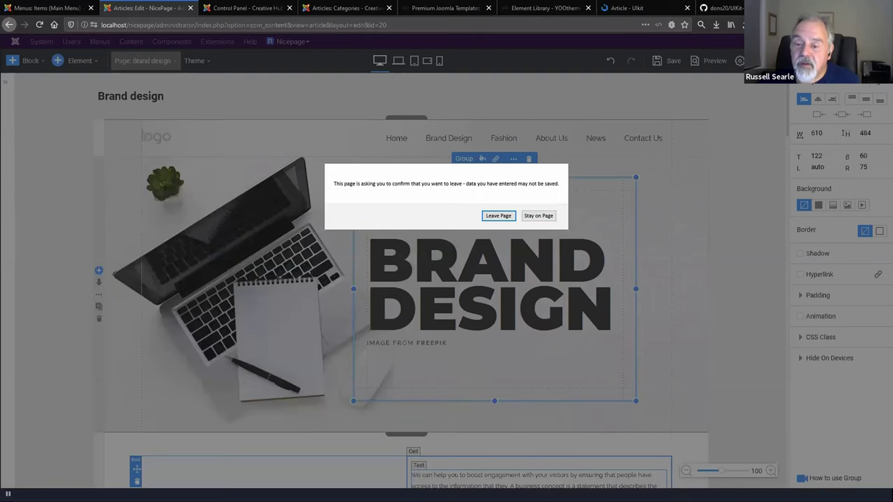
click(498, 216)
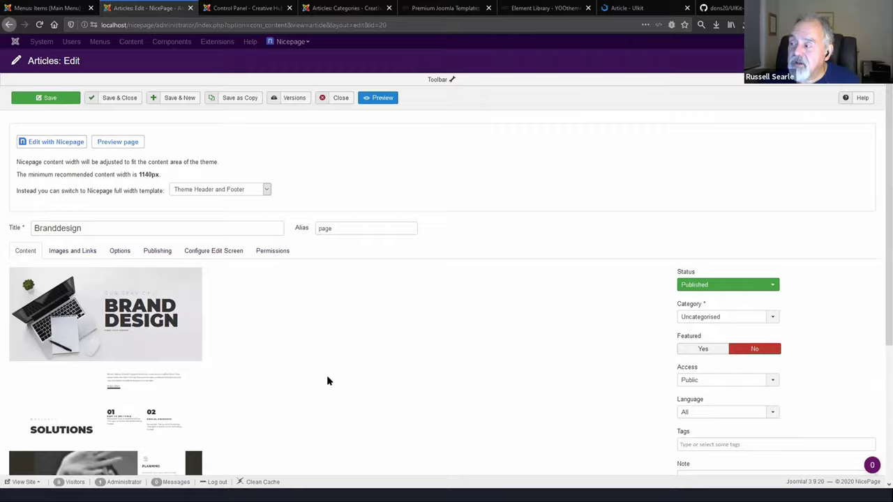
key(alt+Tab)
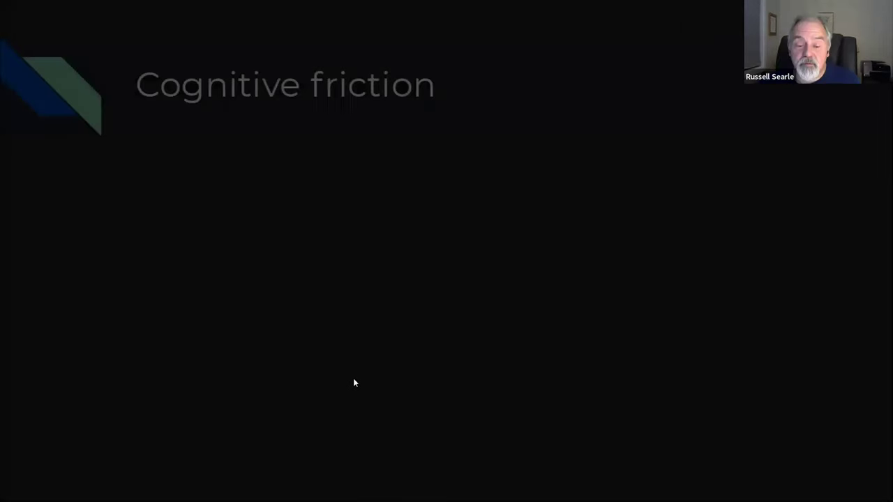
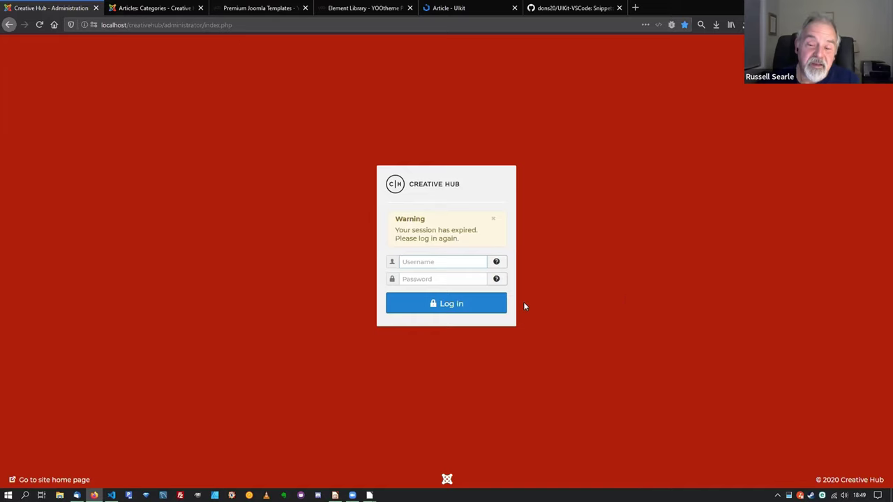
Log in to the Creative Hub administration using the saved username and password.
click(461, 263)
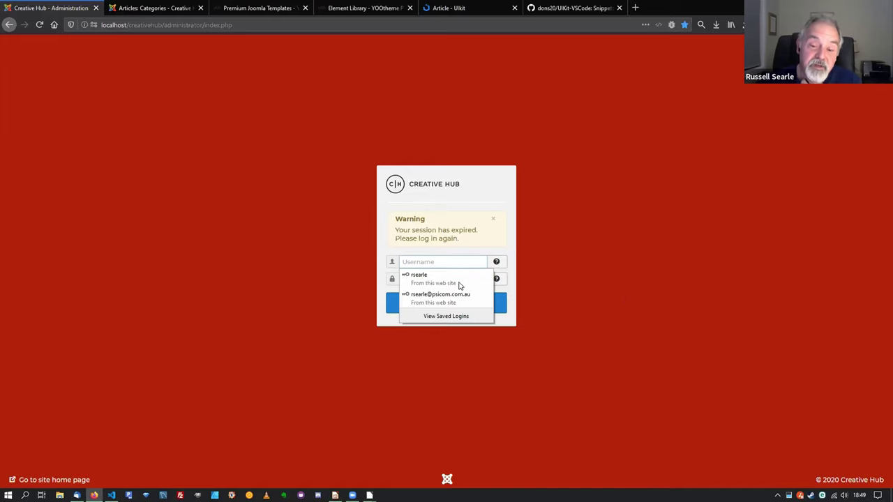
click(440, 282)
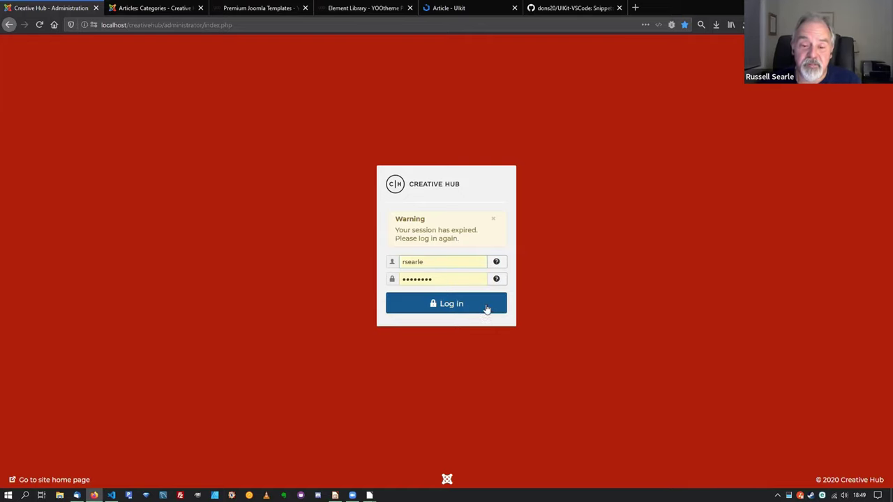
click(446, 306)
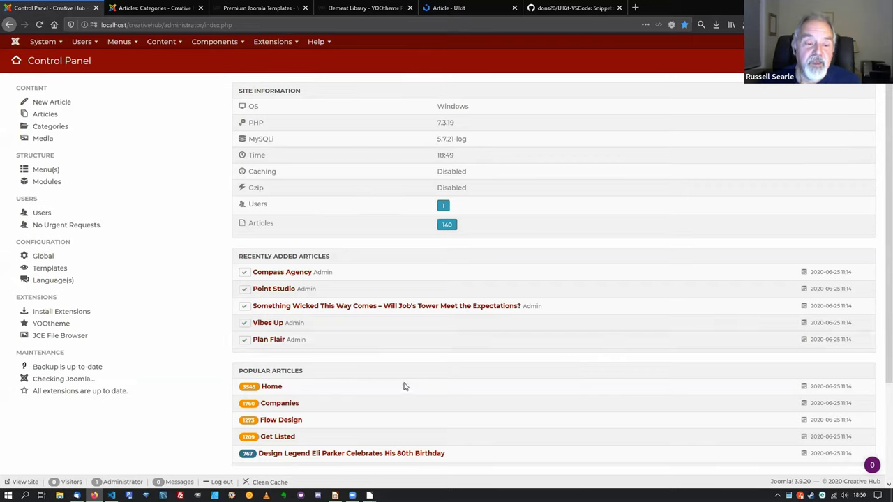
Open the YOOtheme website builder and preview the E-Commerce companies page and its company cards.
click(41, 324)
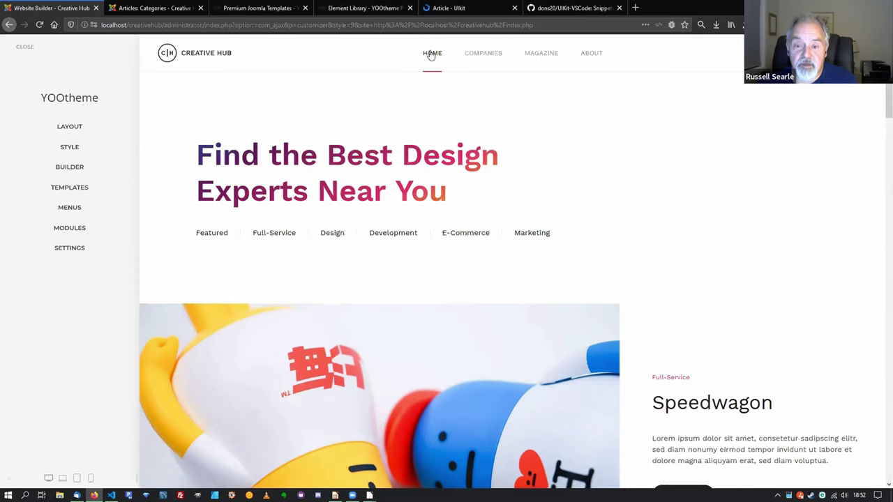
mouse_move(489, 53)
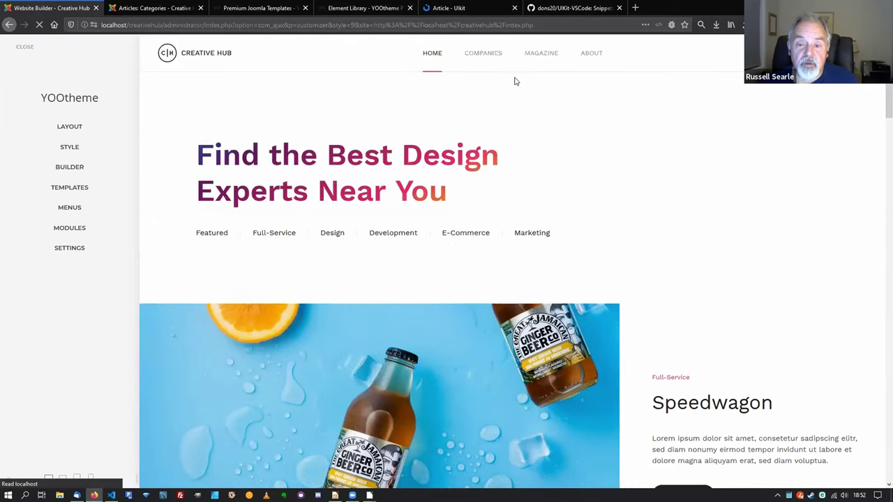
click(466, 278)
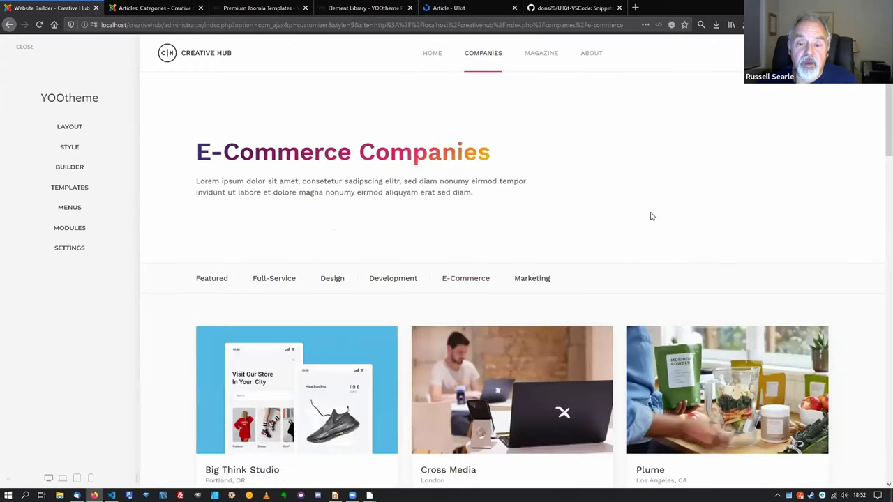
scroll(650, 216, down, 3)
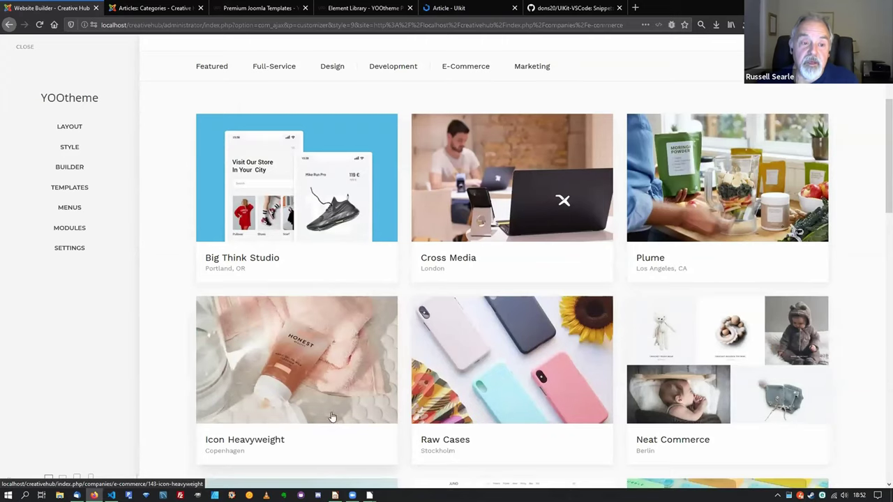
Open the Site settings of the YOOtheme layout and look through the logo options.
click(70, 127)
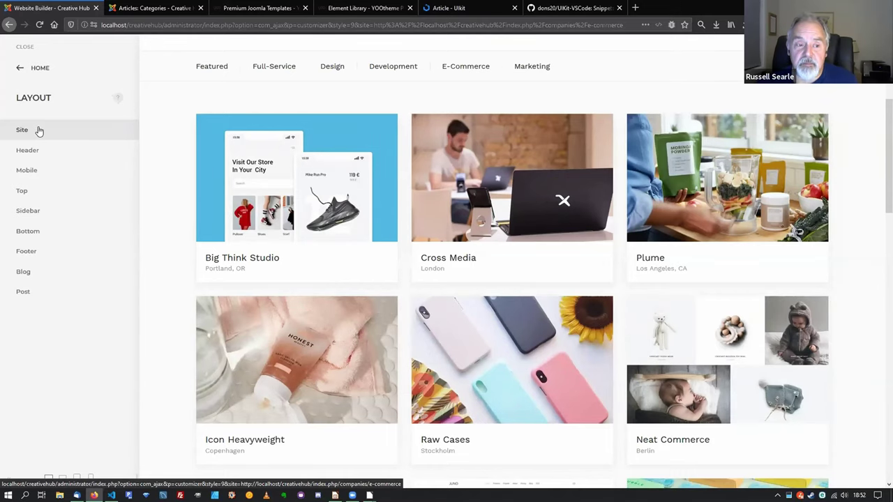
click(39, 131)
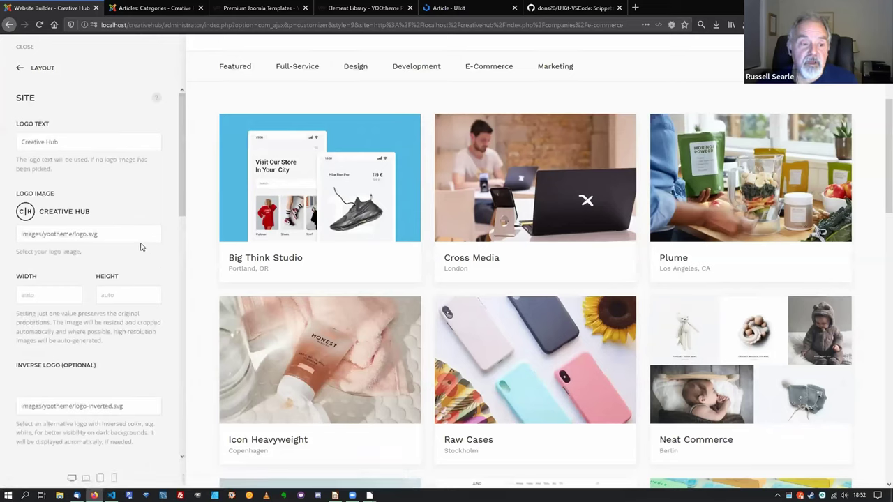
scroll(82, 223, down, 3)
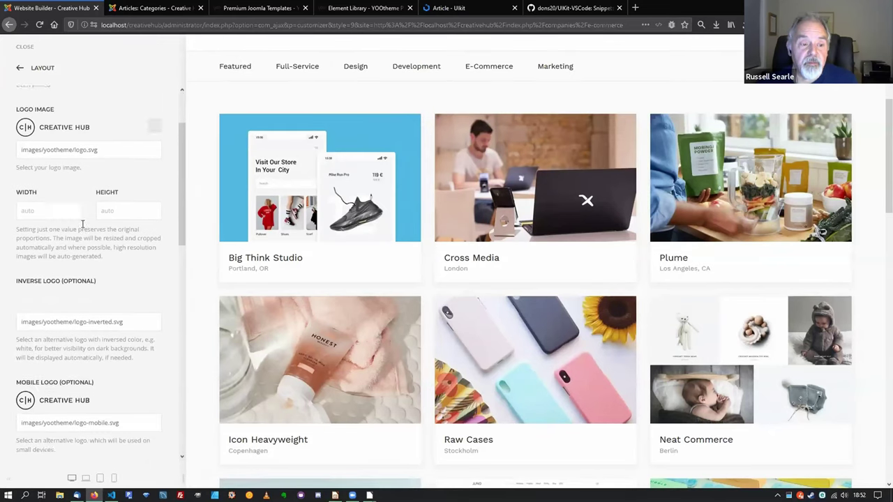
Examine the Site layout settings, from the standard, inverse and mobile logos to the page layout, background image, toolbar and breadcrumbs.
click(78, 134)
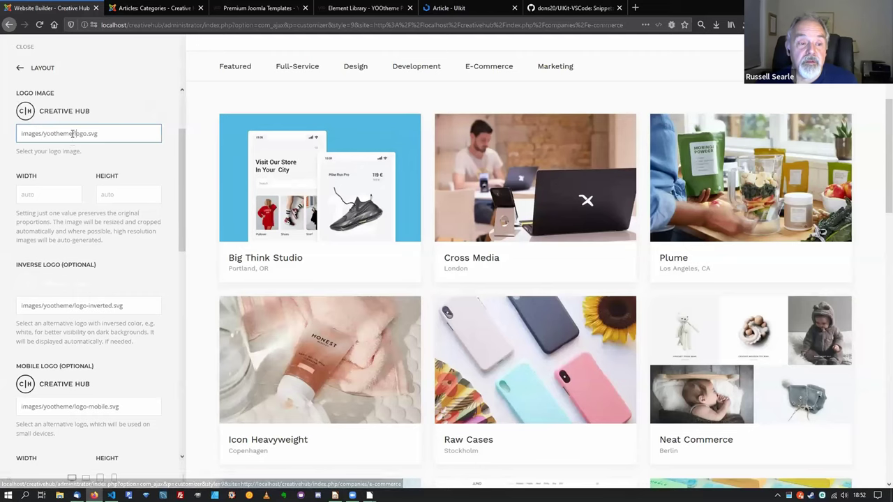
scroll(71, 136, down, 3)
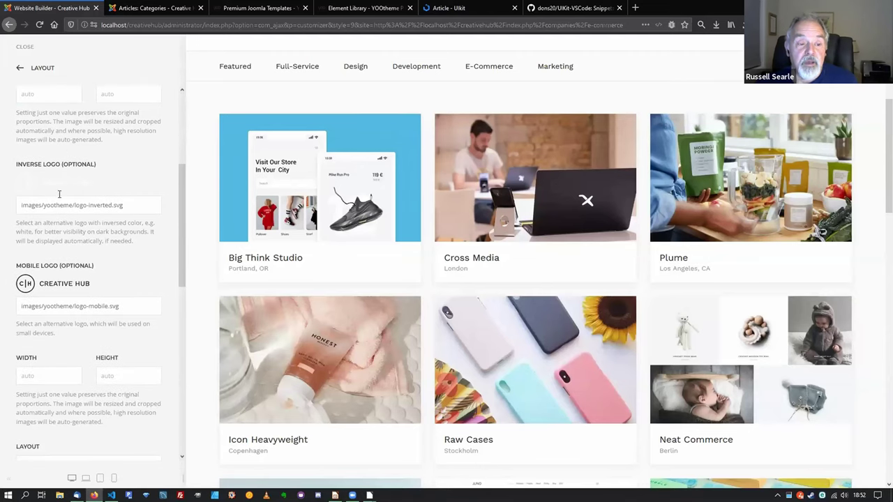
scroll(112, 187, down, 3)
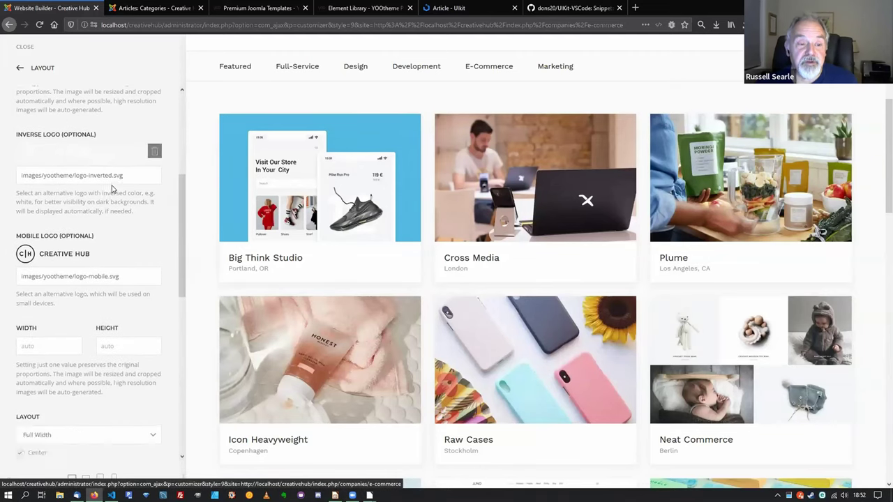
scroll(48, 258, up, 4)
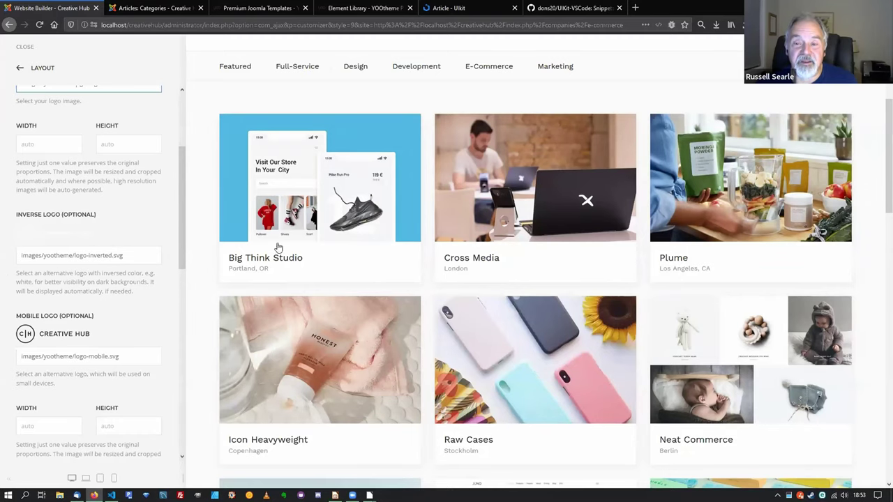
scroll(268, 245, up, 3)
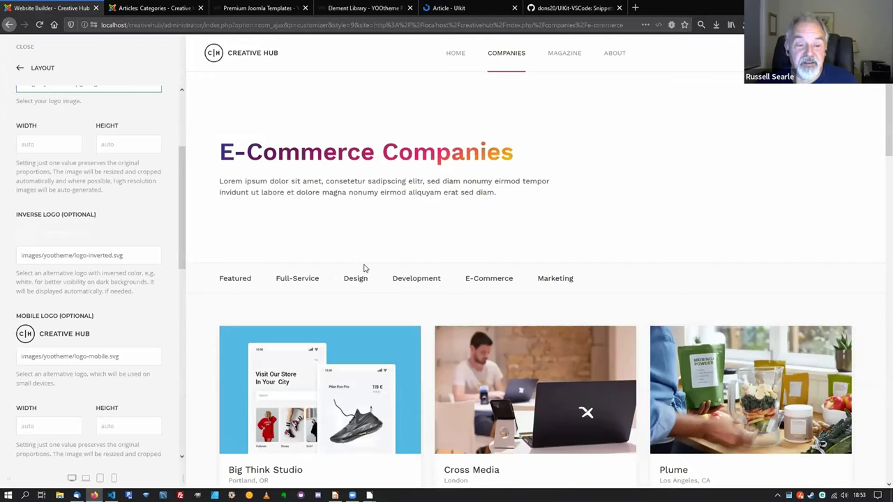
scroll(154, 283, down, 3)
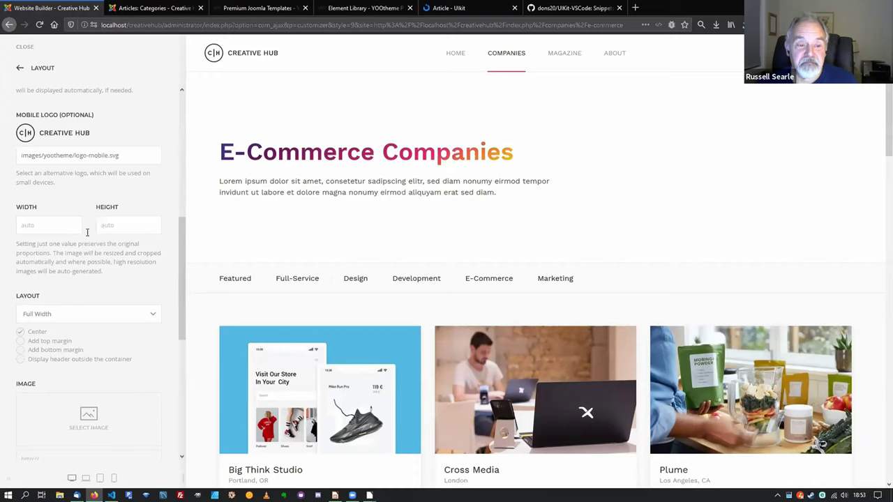
scroll(78, 275, up, 2)
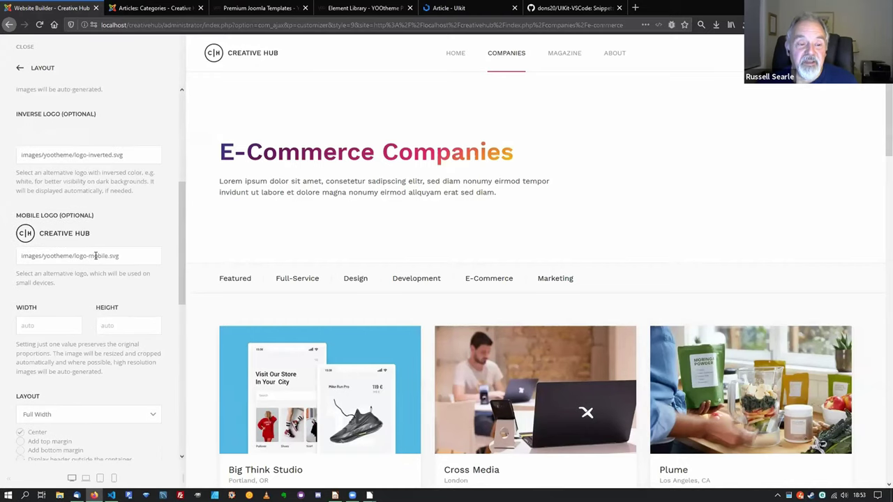
scroll(96, 257, down, 3)
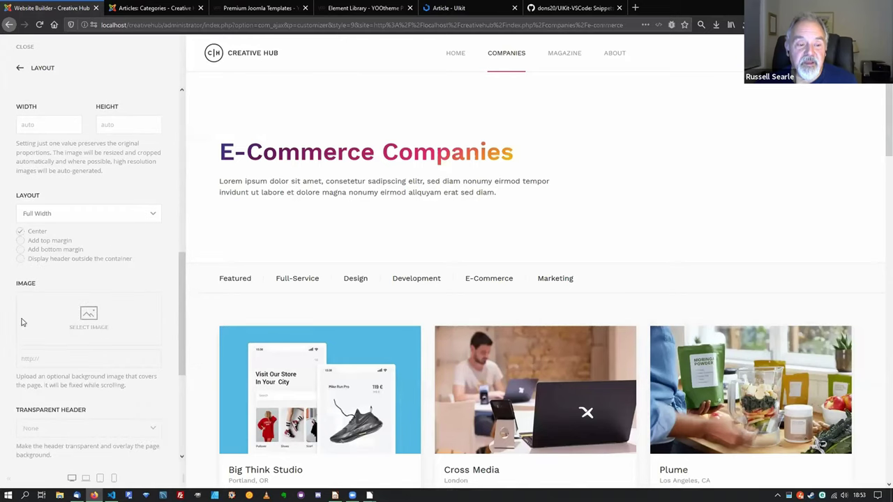
scroll(93, 224, down, 3)
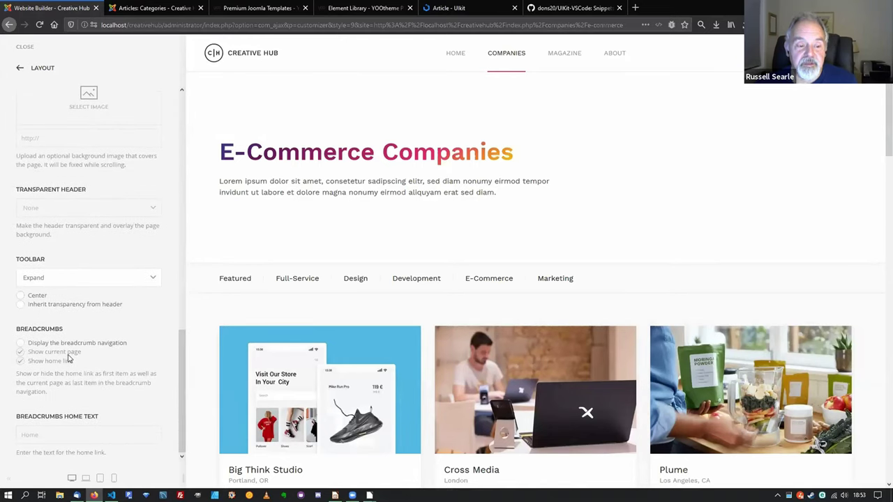
scroll(77, 335, up, 8)
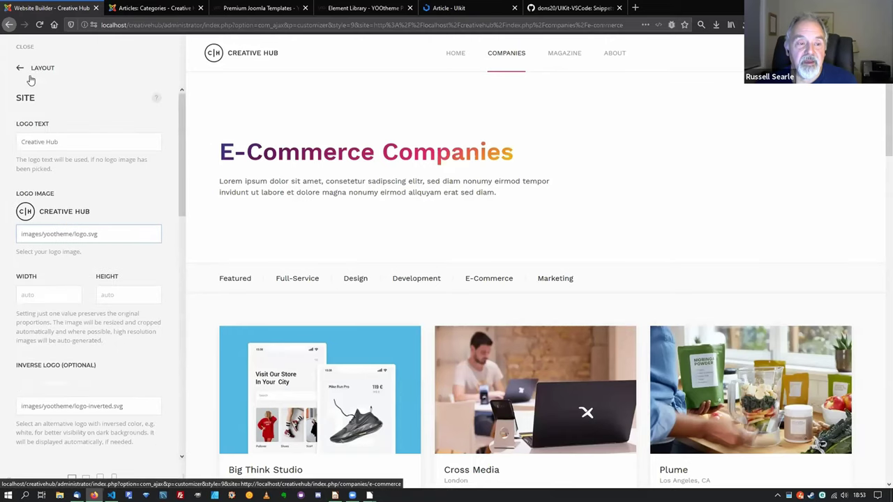
Open the Header layout settings, view the available header layouts without changing the selection, and look through the navbar, dropdown and search options.
click(31, 78)
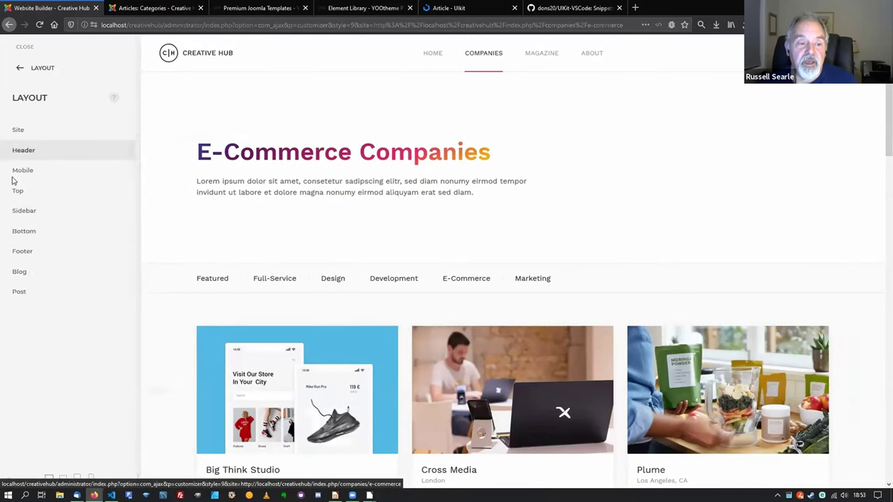
click(23, 150)
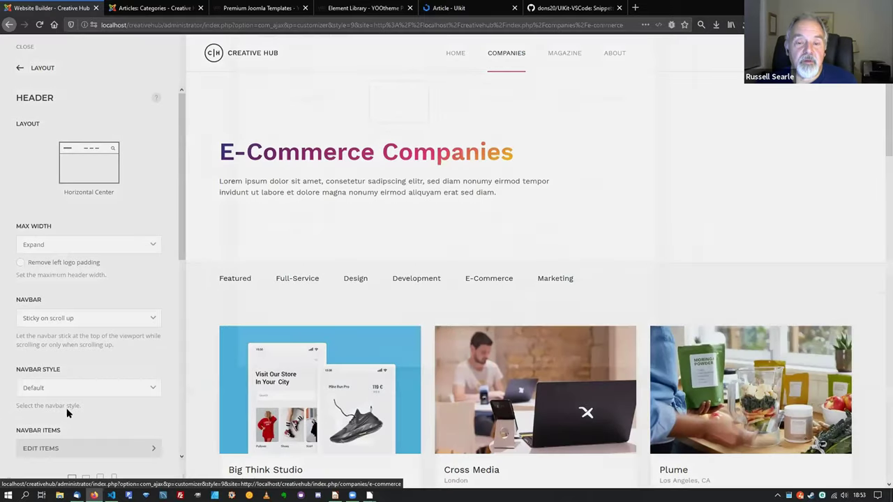
click(89, 162)
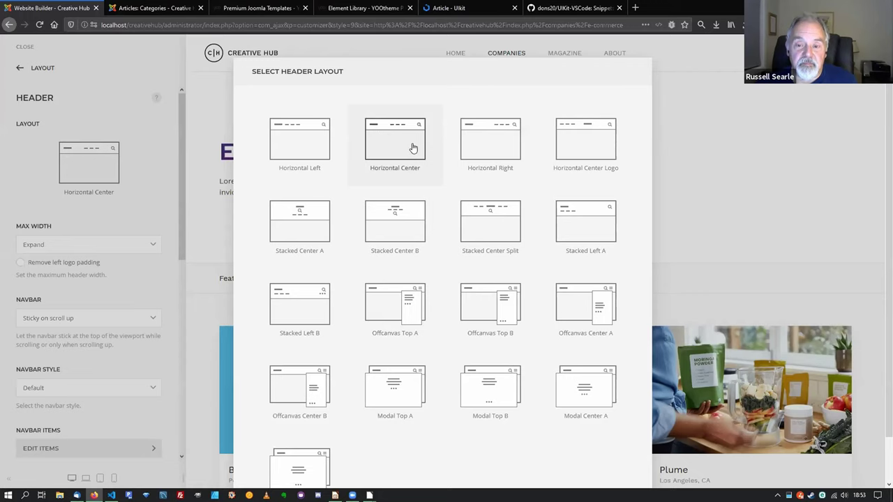
click(145, 130)
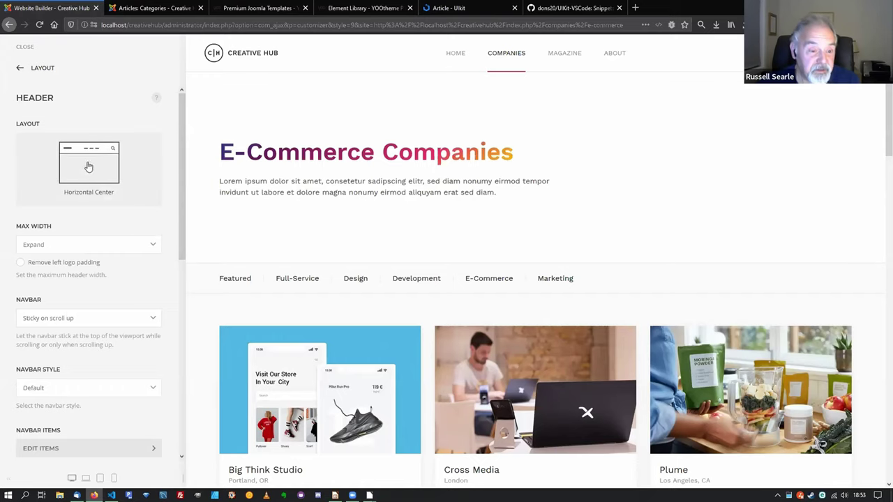
scroll(112, 224, down, 3)
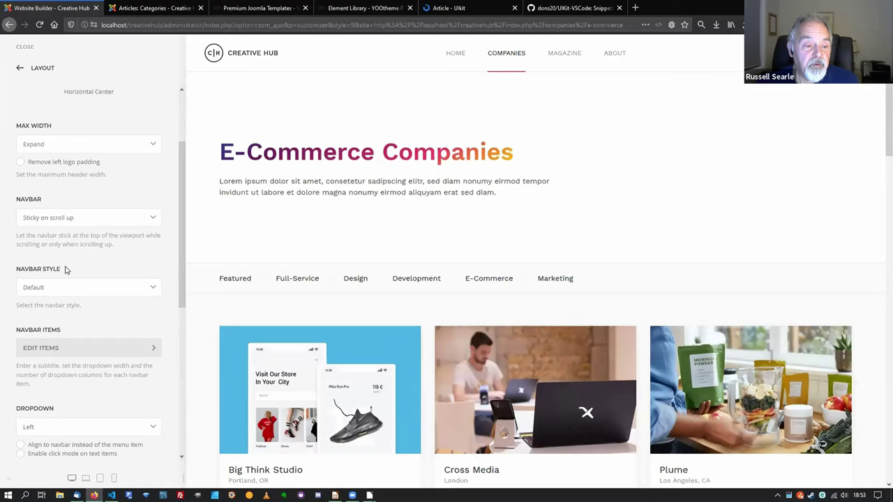
scroll(103, 298, down, 9)
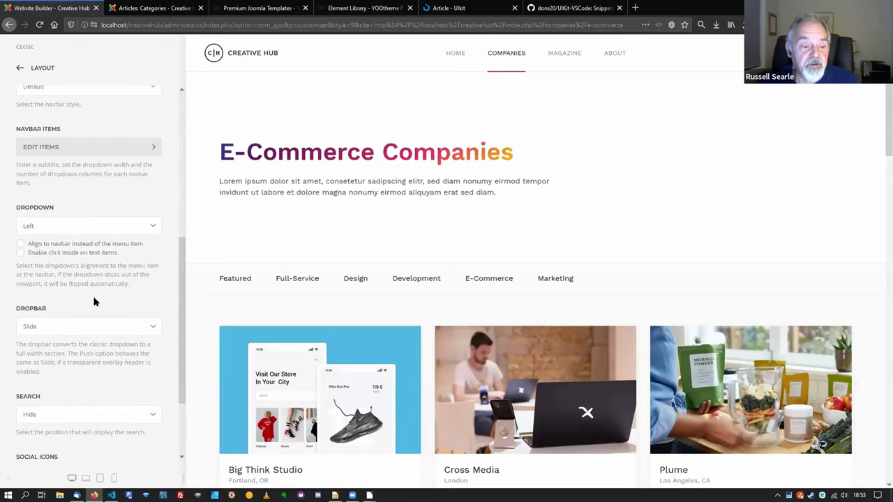
scroll(98, 244, up, 12)
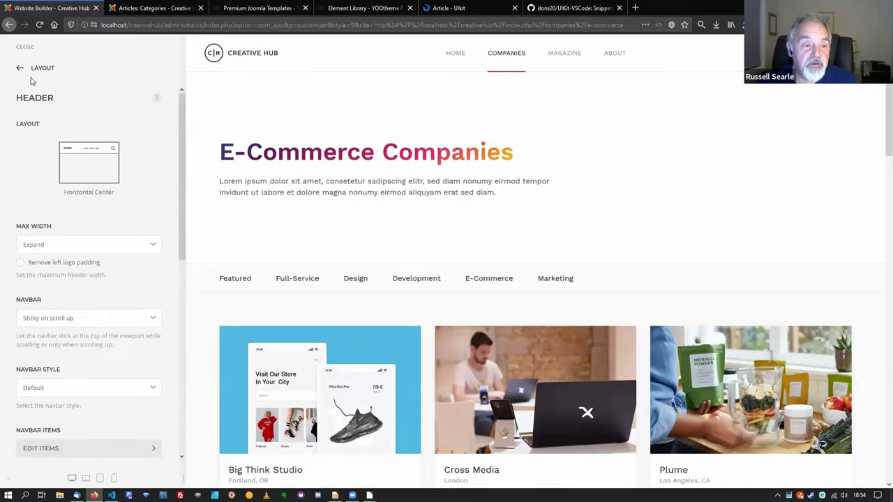
Open the help for the Header settings and read the Navbar documentation on through the Dropdown and Offcanvas Layout sections.
click(156, 99)
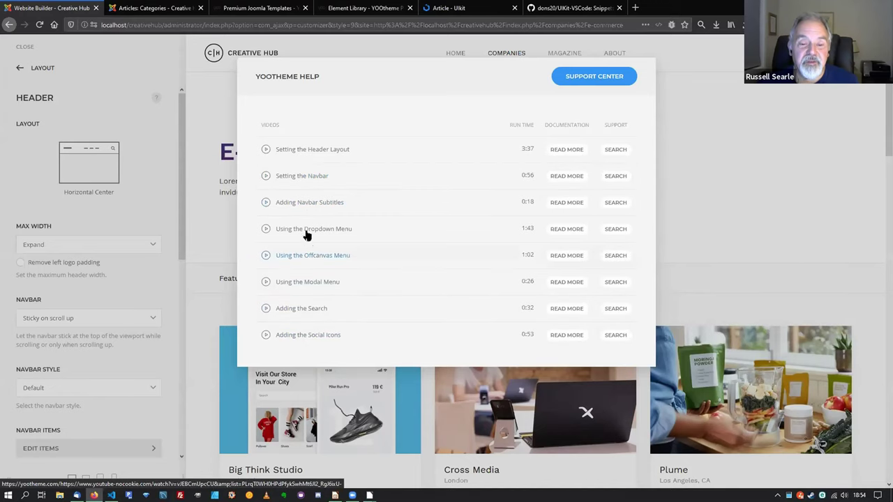
click(563, 178)
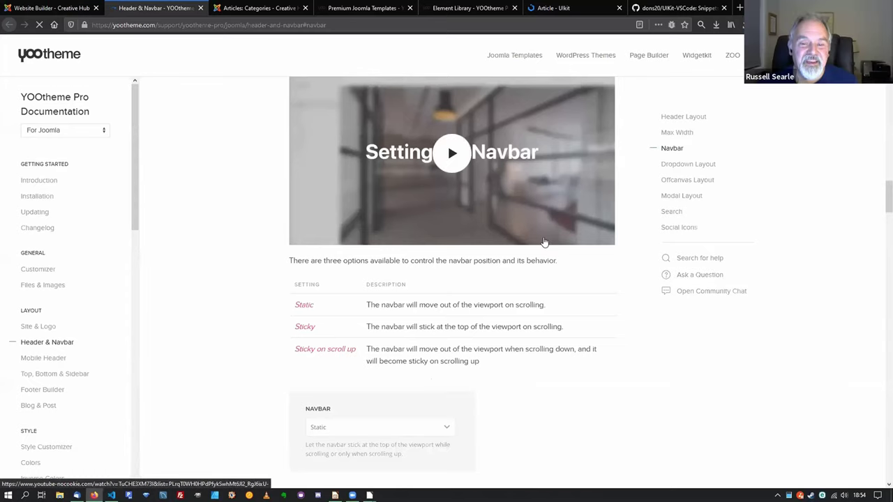
scroll(466, 282, down, 3)
scroll(516, 209, up, 4)
scroll(320, 164, down, 3)
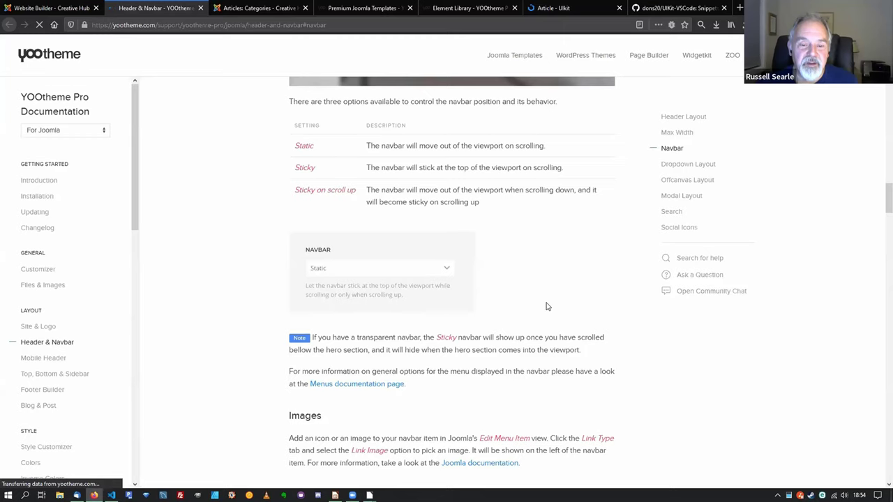
scroll(547, 306, down, 2)
scroll(470, 288, down, 2)
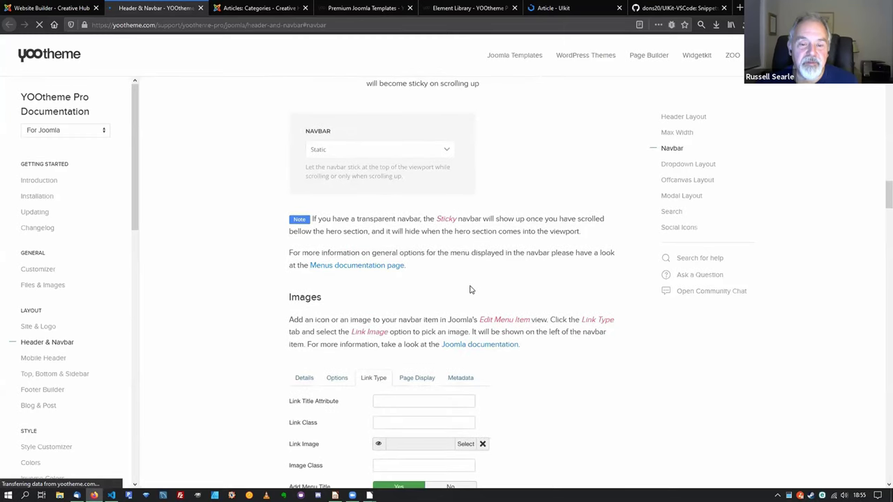
scroll(405, 319, down, 6)
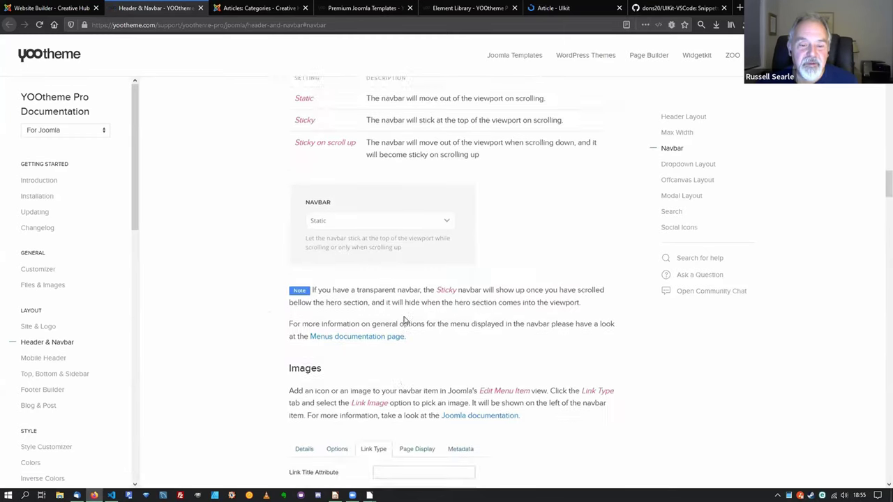
scroll(404, 313, down, 2)
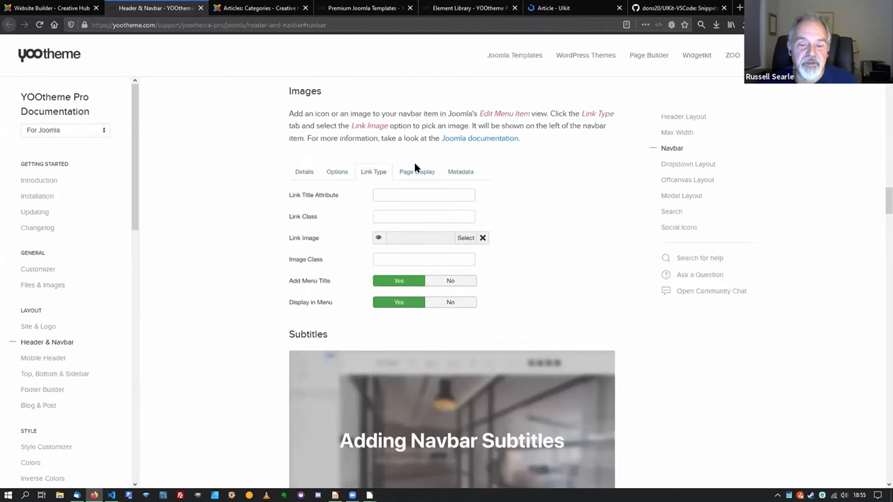
scroll(415, 168, down, 9)
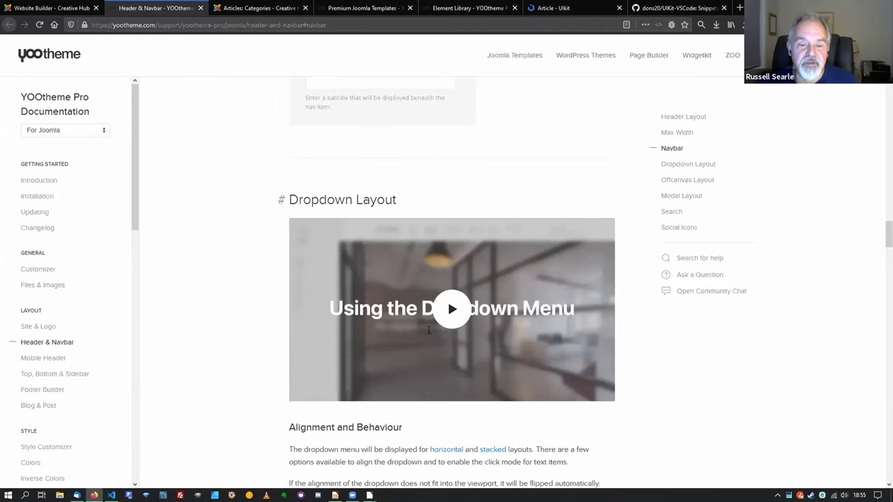
scroll(438, 296, down, 10)
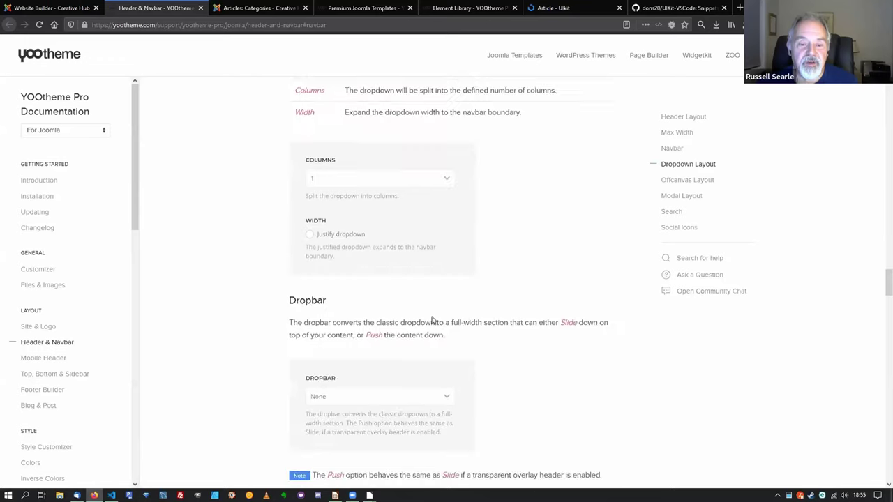
scroll(432, 330, down, 9)
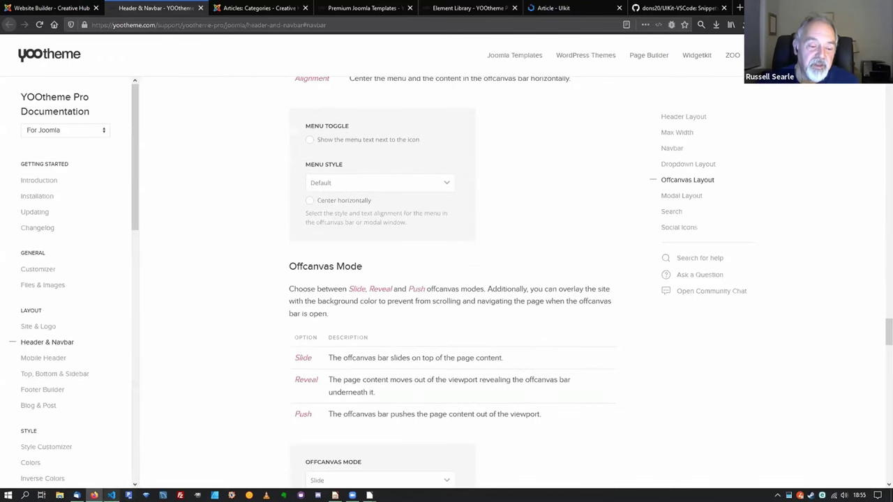
click(112, 496)
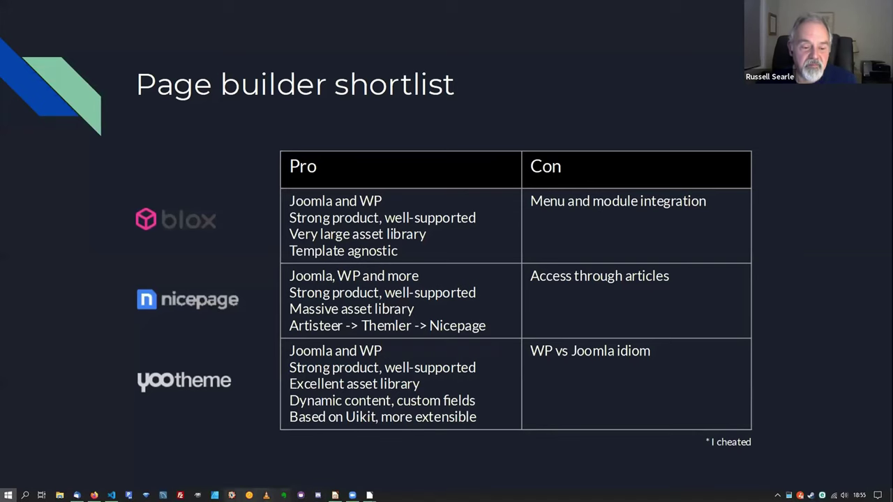
click(8, 496)
key(Escape)
key(alt+Tab)
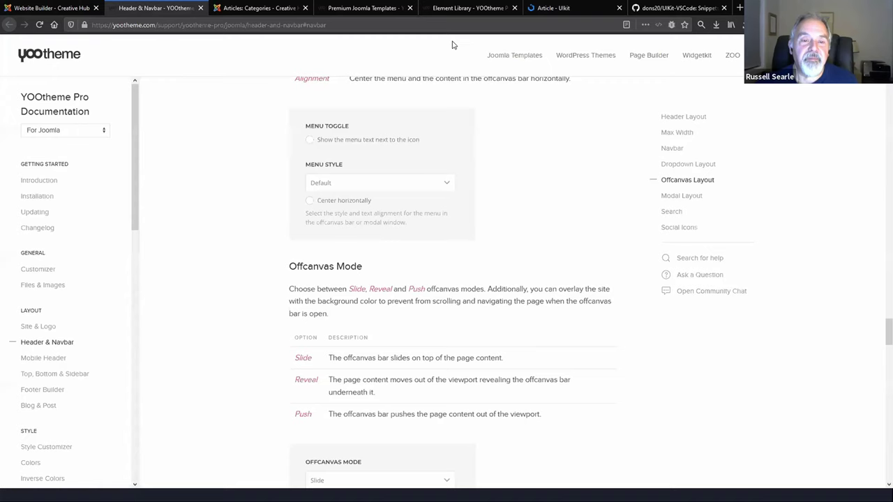
Close the YOOtheme help in the website builder and look over the Mobile and Top layout settings.
click(56, 9)
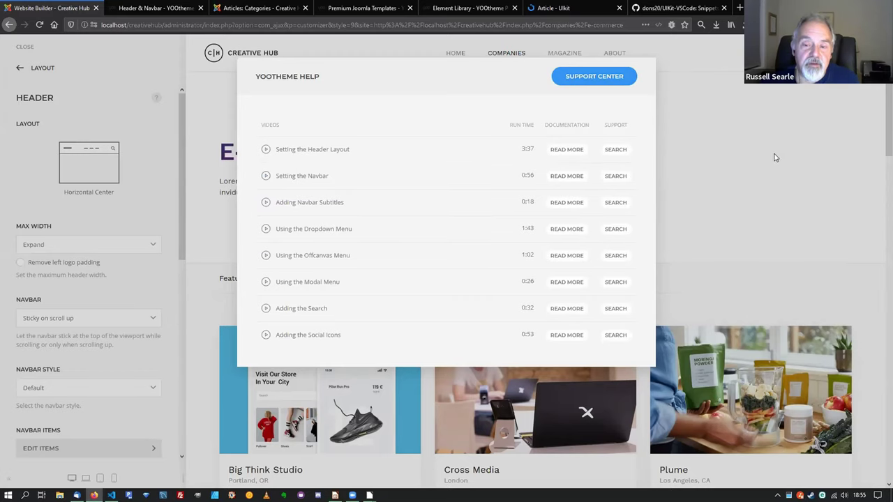
click(729, 212)
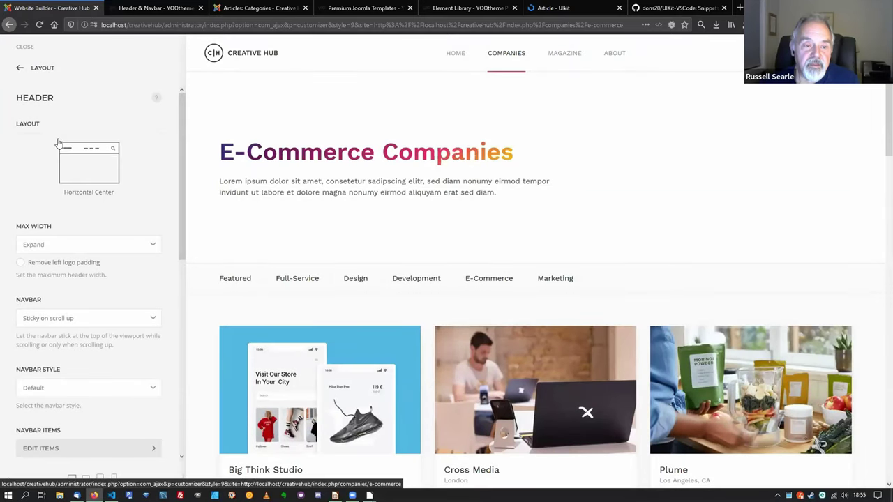
click(20, 68)
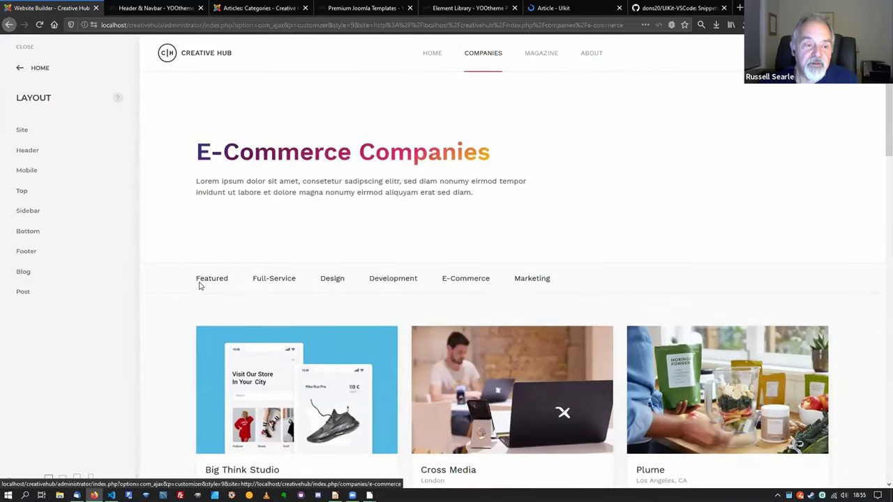
click(27, 172)
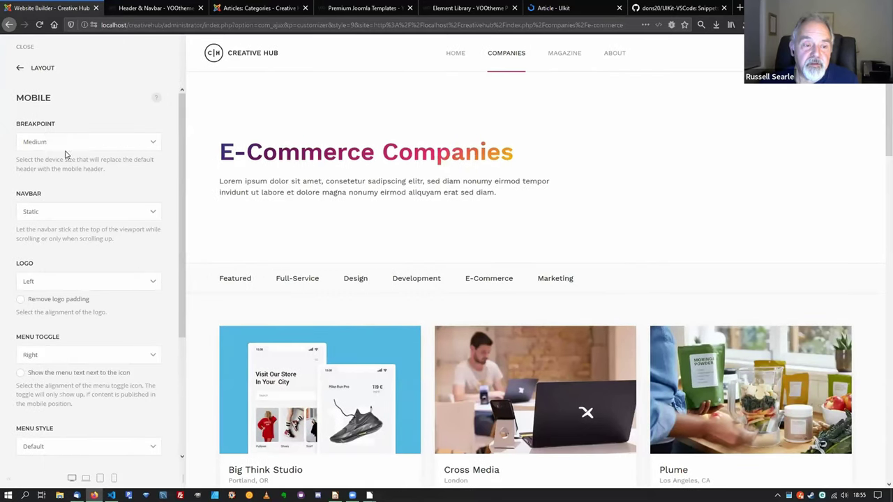
click(20, 70)
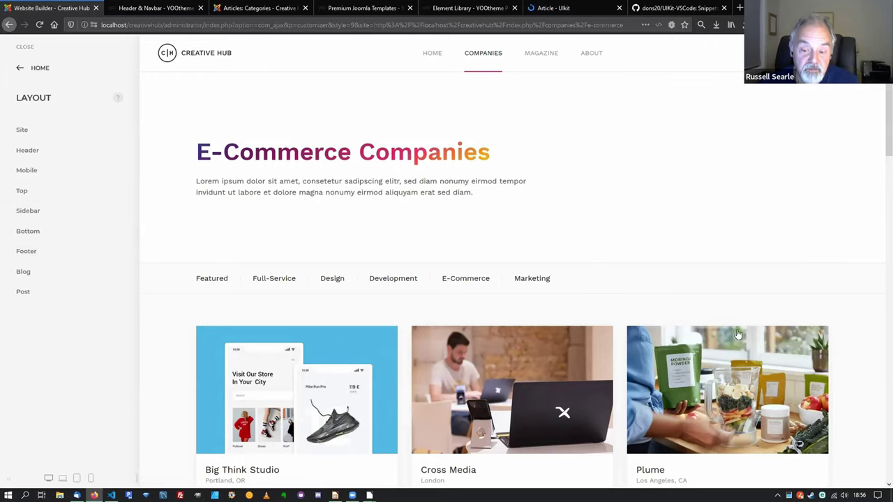
scroll(633, 340, down, 3)
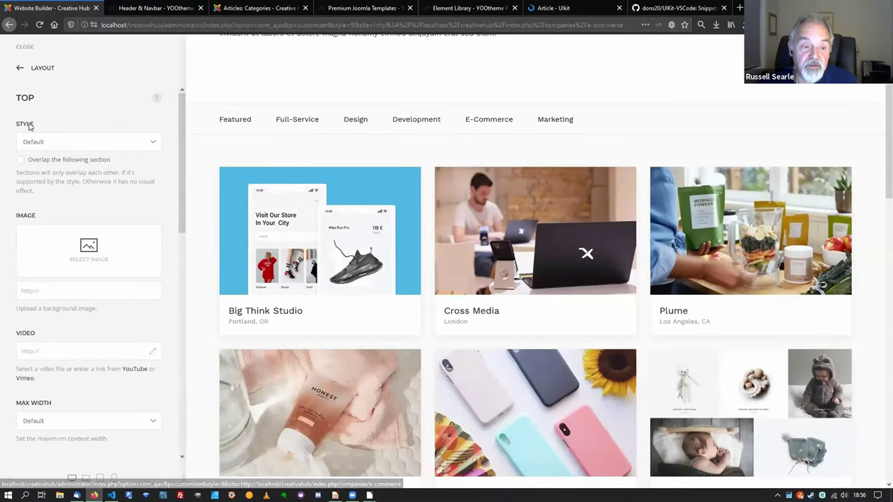
click(24, 67)
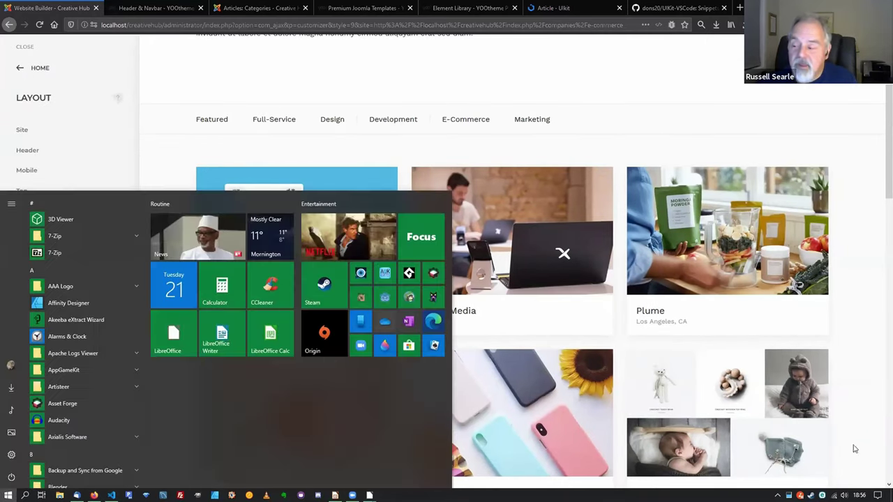
Switch to the YOOtheme Pro 2.1 slideshow and advance to the "WordPress vs Joomla!" slide.
click(8, 496)
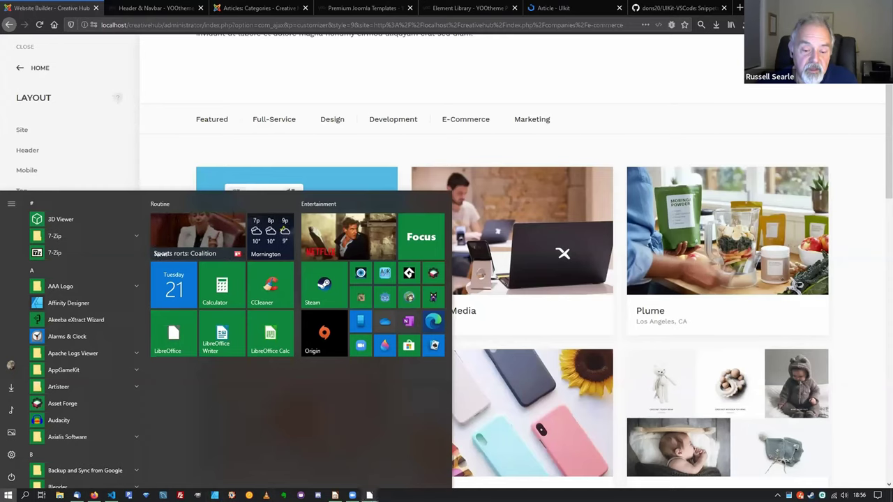
mouse_move(369, 494)
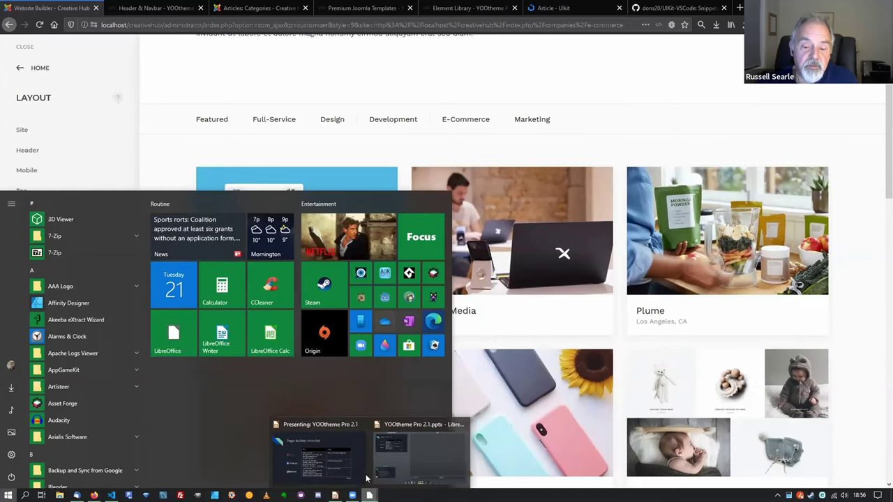
click(324, 461)
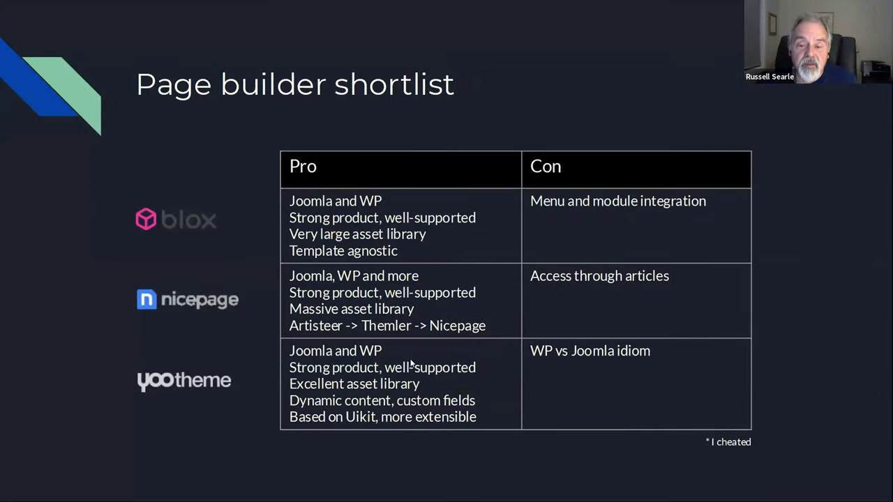
key(Right)
key(Right)
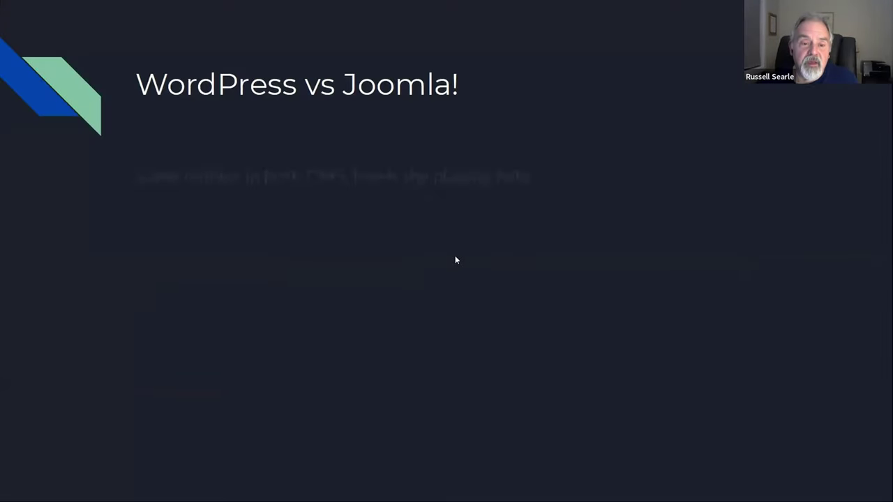
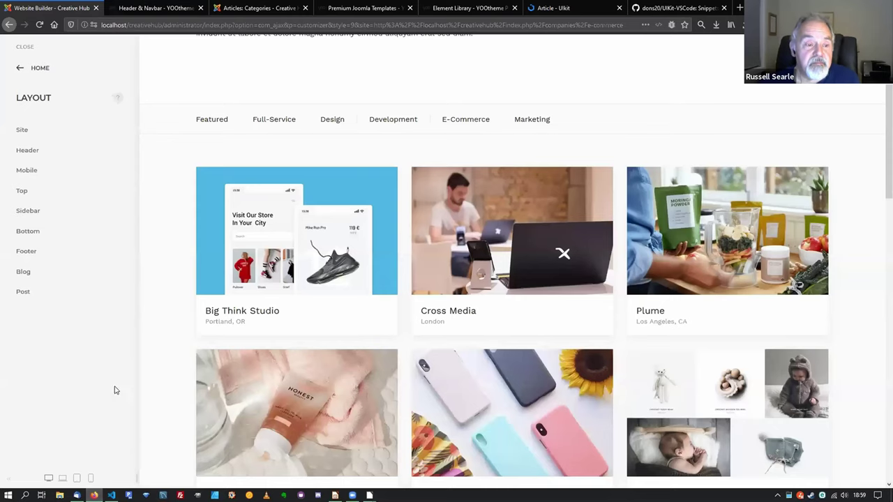
Look over the Blog and Post layout settings in the website builder and return to the main YOOtheme options.
click(23, 272)
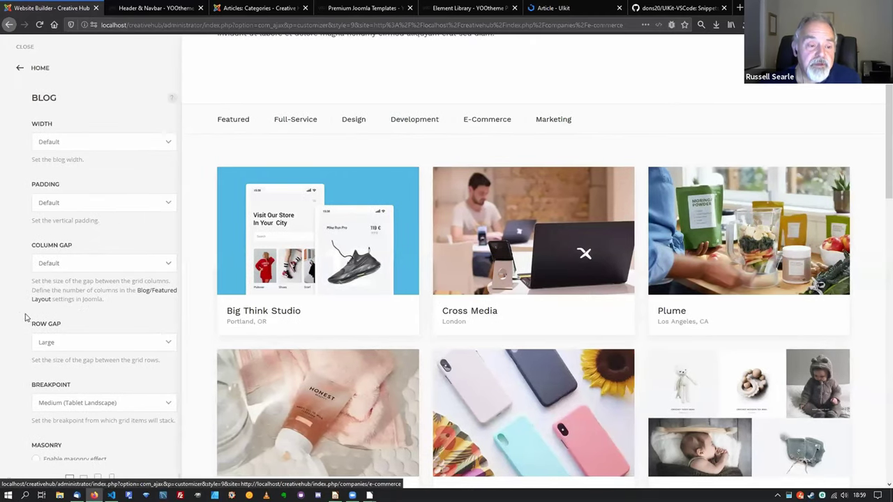
key(alt+Left)
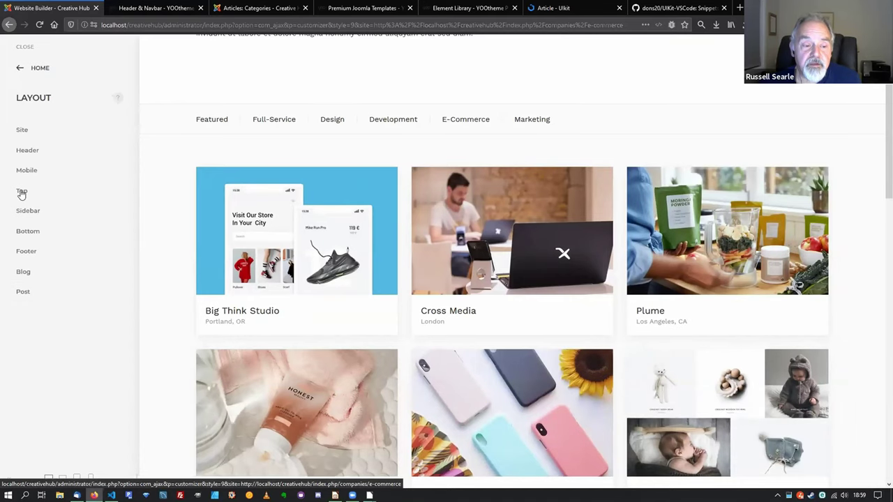
click(23, 292)
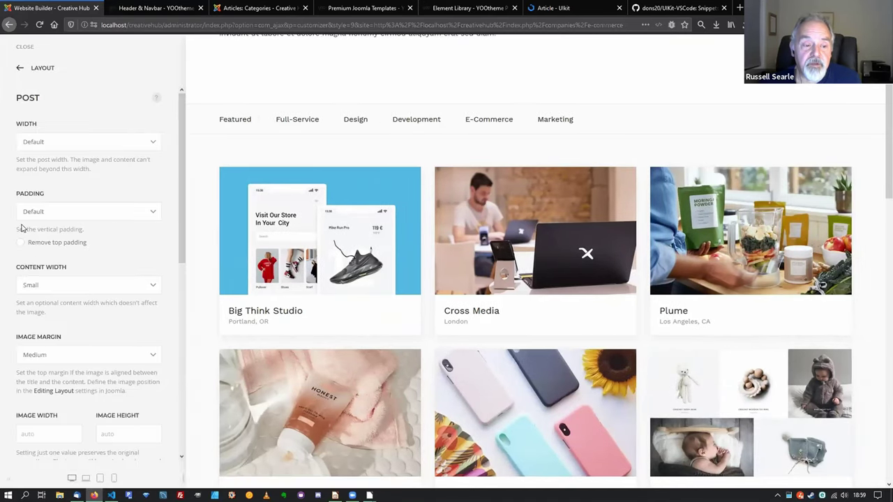
click(21, 69)
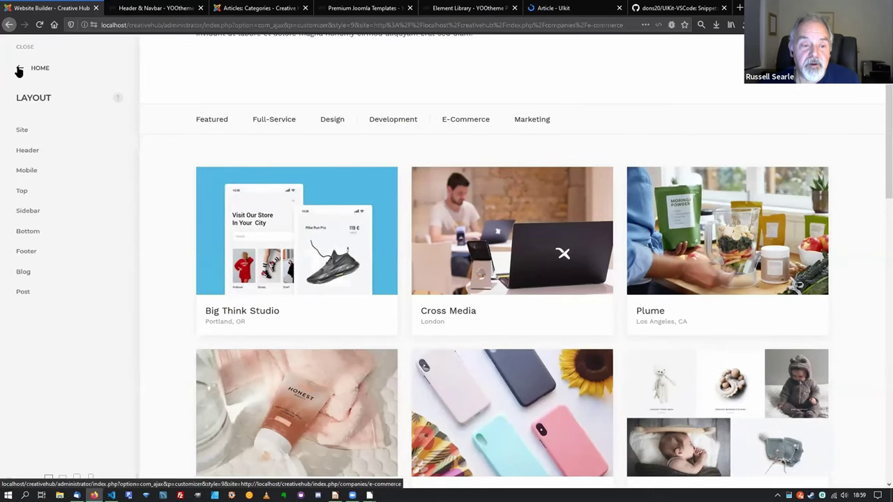
click(18, 71)
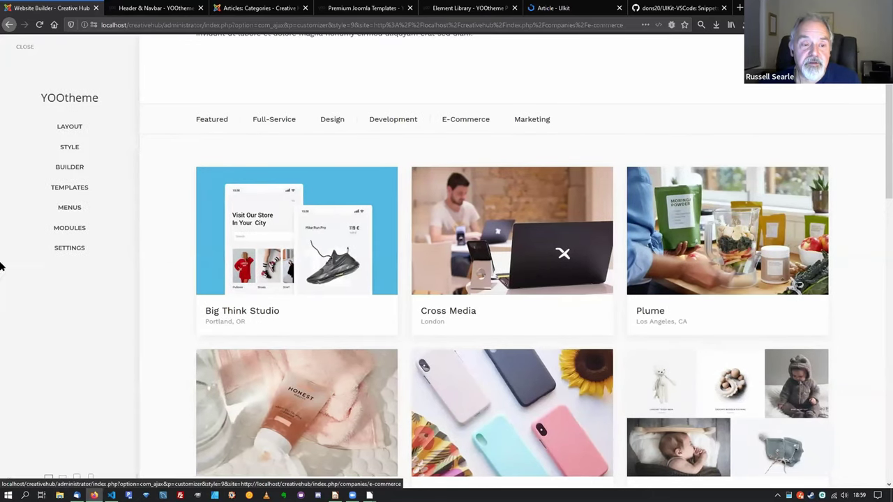
View the list of templates beside the E-Commerce Companies page and open the Company Category template in the builder.
click(68, 188)
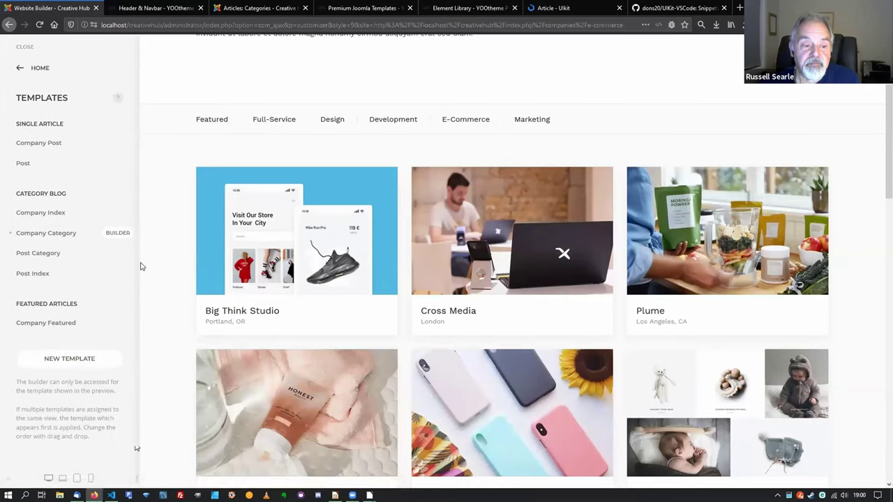
scroll(881, 147, up, 1)
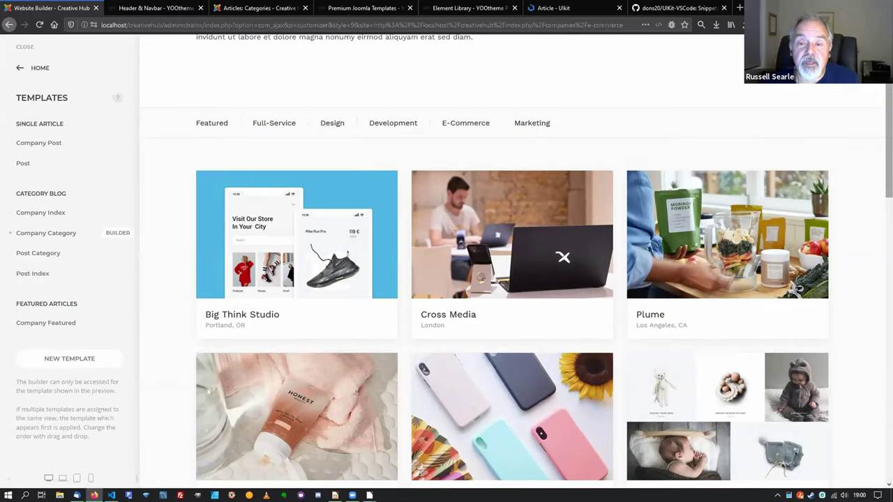
scroll(510, 210, up, 3)
mouse_move(476, 55)
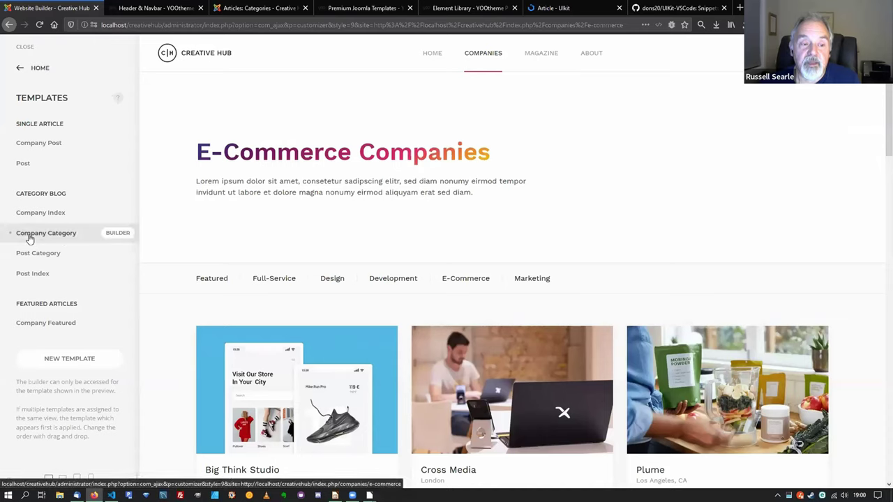
click(117, 233)
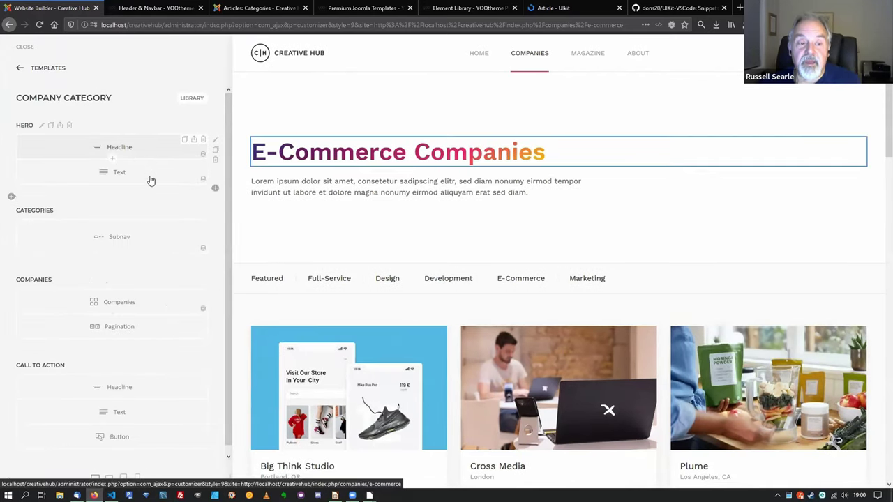
Inspect the content source of the Hero section's Headline element, and view the template's remaining elements and the site's Companies submenu.
click(120, 147)
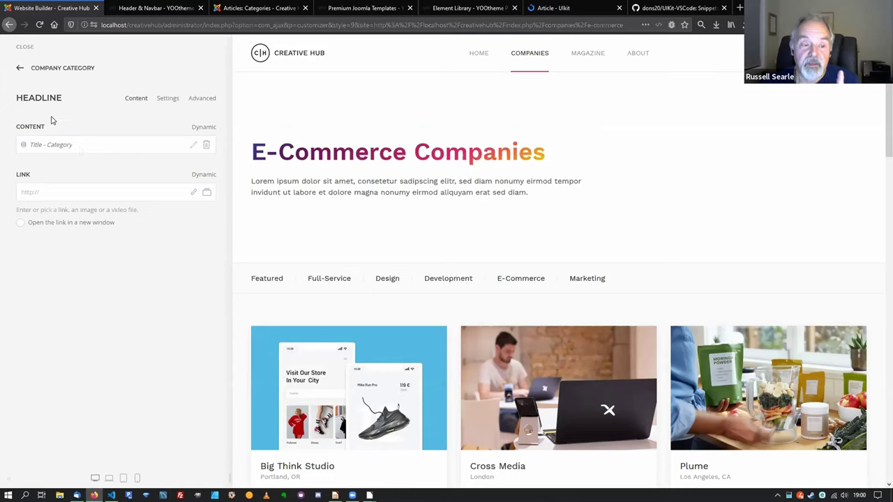
click(20, 70)
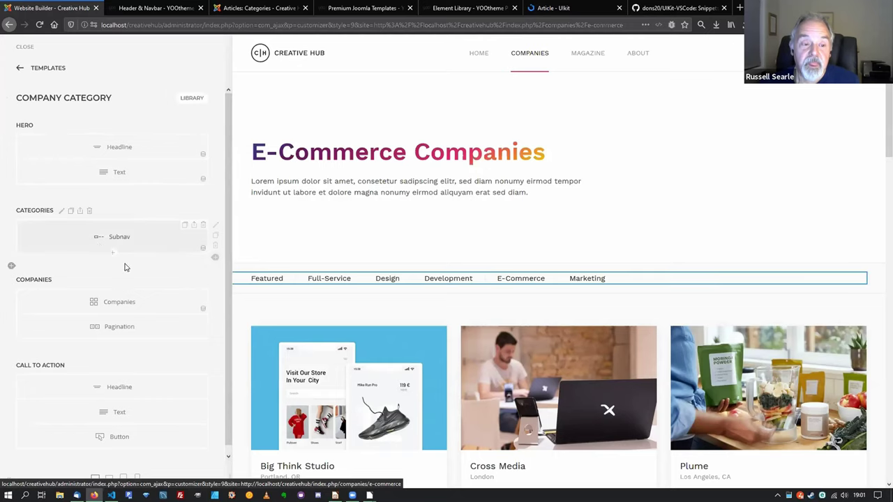
scroll(119, 259, down, 1)
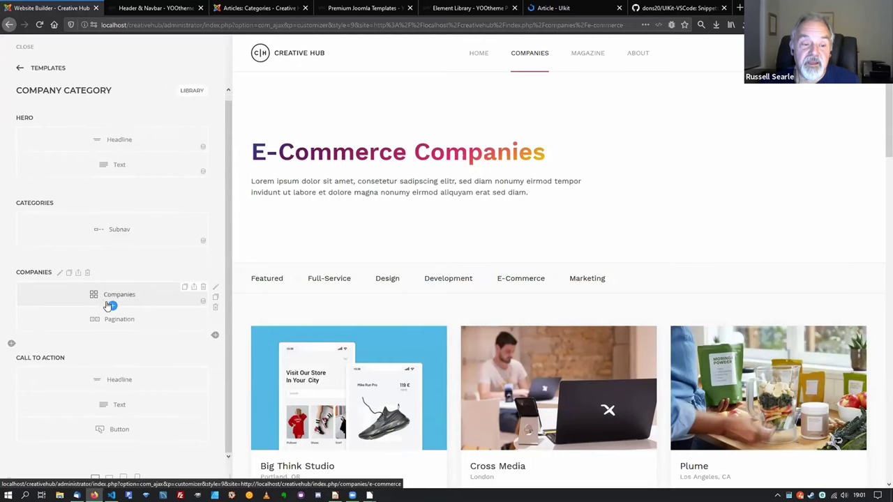
mouse_move(530, 56)
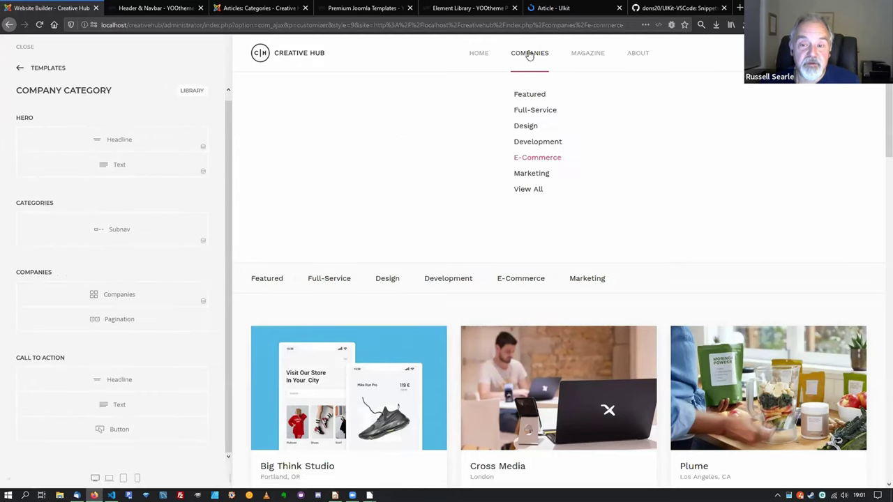
Open the Magazine page in the preview, return to the templates list and look through the page's articles.
click(588, 55)
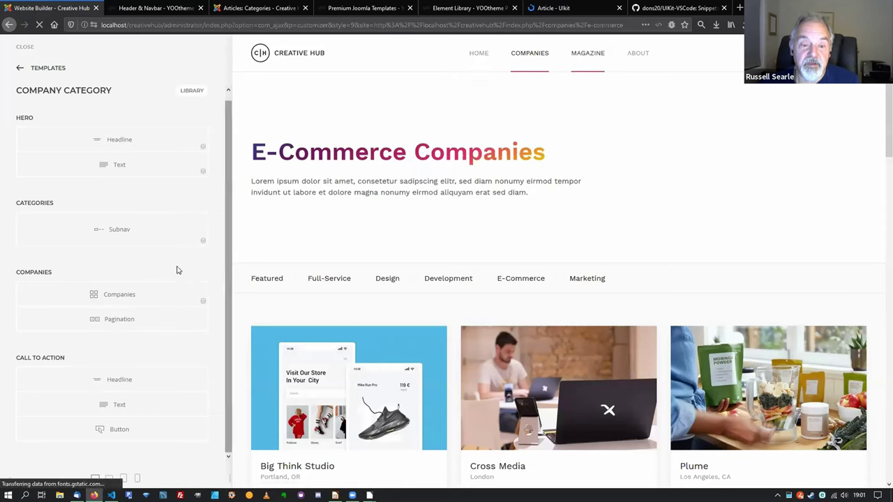
click(20, 69)
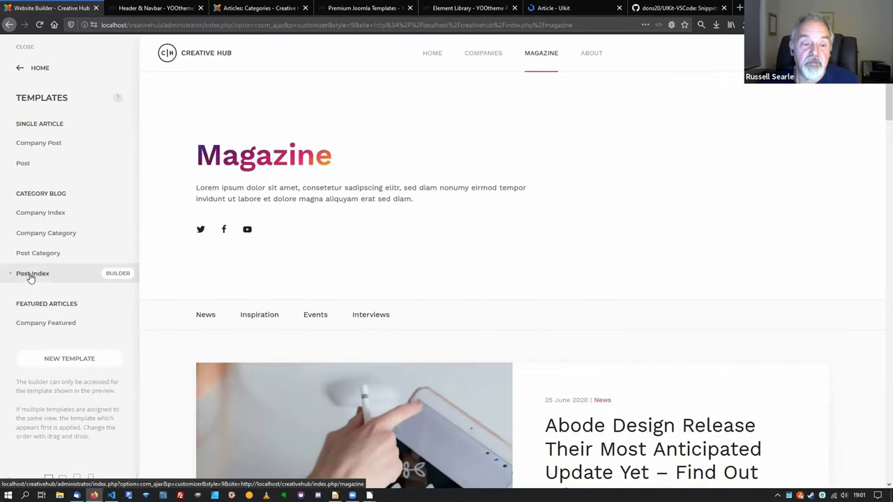
scroll(598, 265, down, 4)
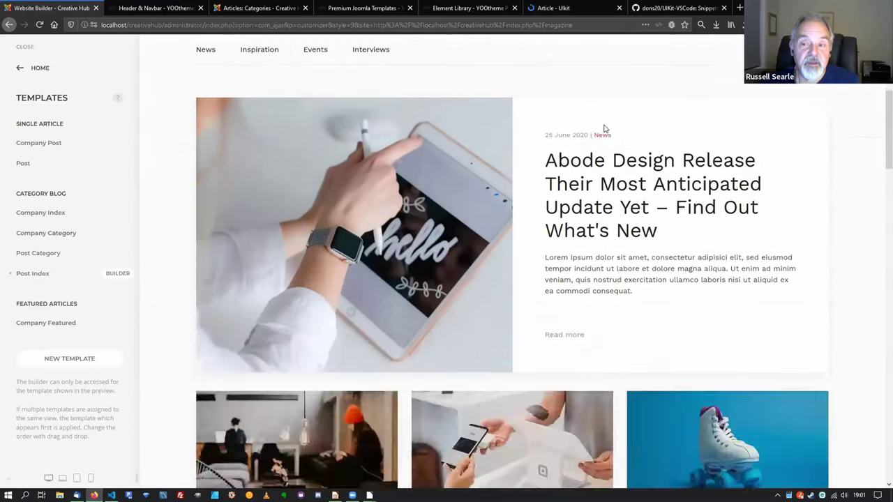
scroll(558, 84, up, 3)
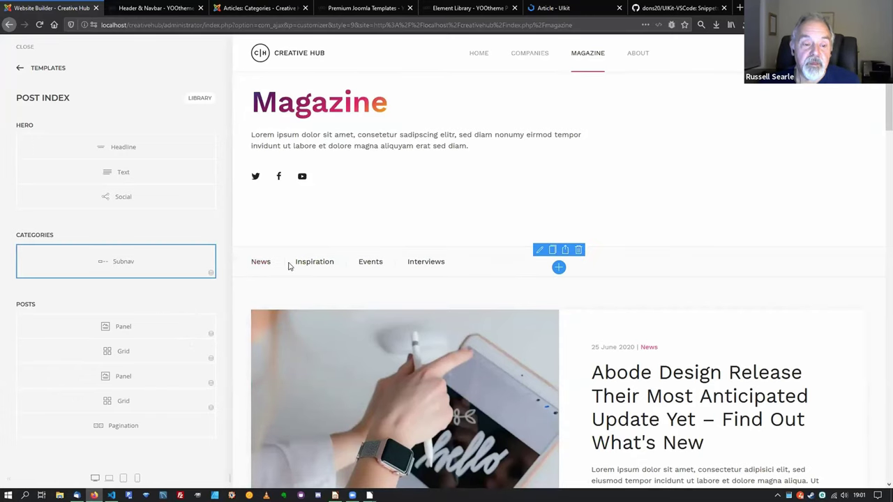
Try duplicating the Custom Categories item in the Post Index template's Subnav element, discard the layout change and recheck the Subnav.
click(118, 270)
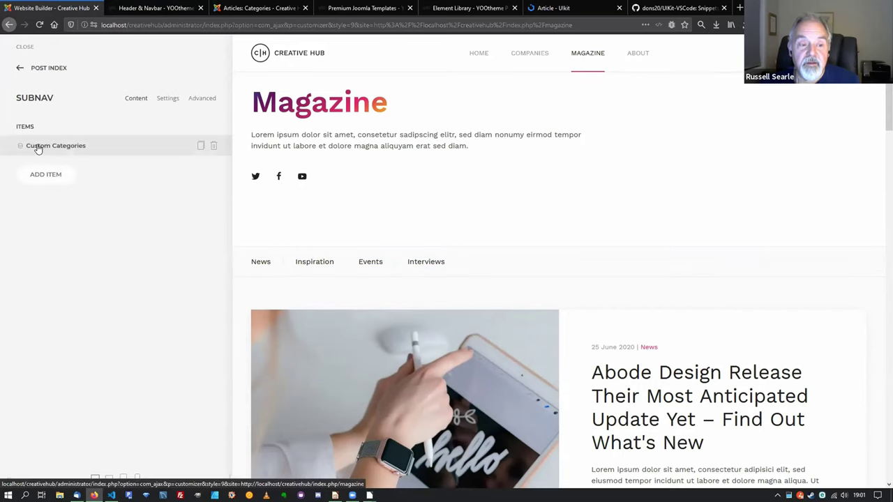
click(200, 149)
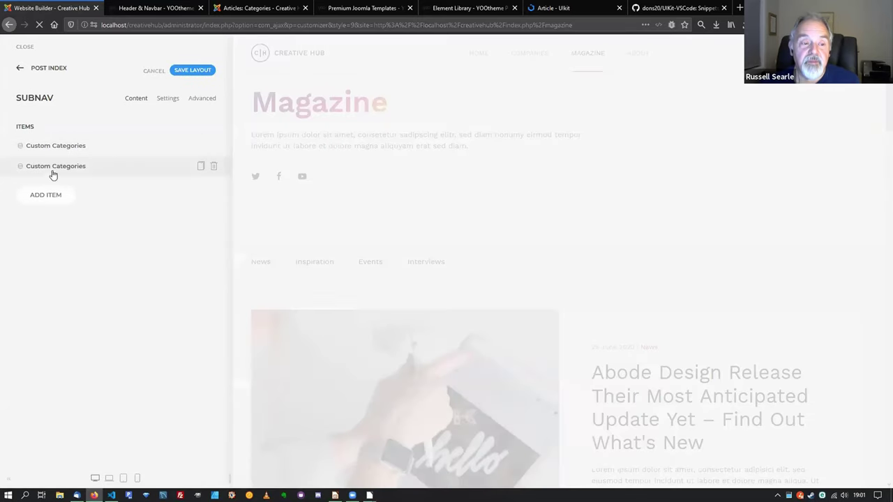
click(151, 71)
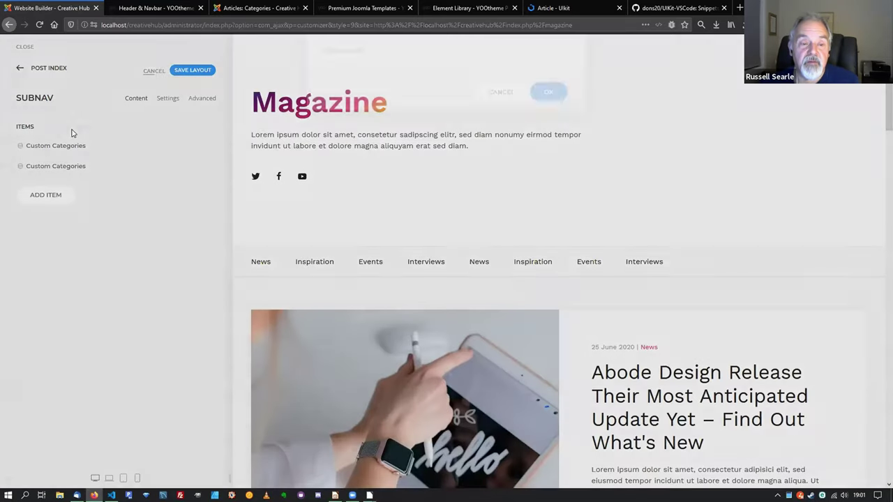
click(486, 126)
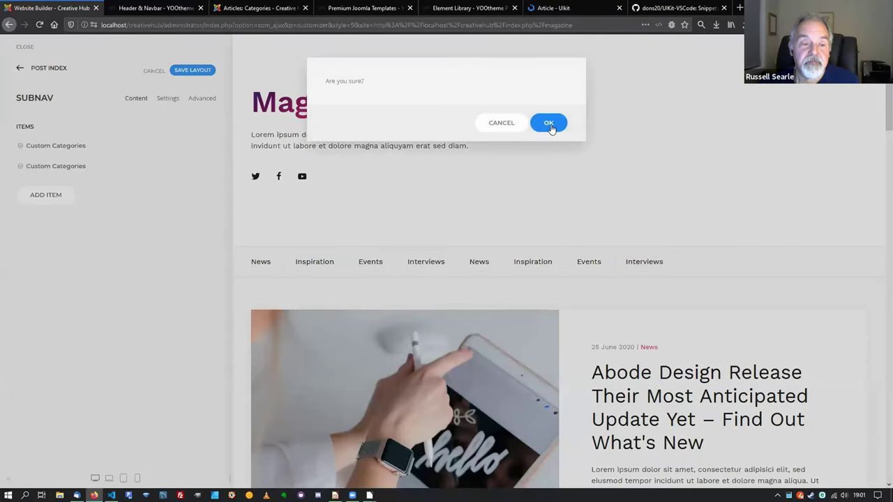
click(548, 125)
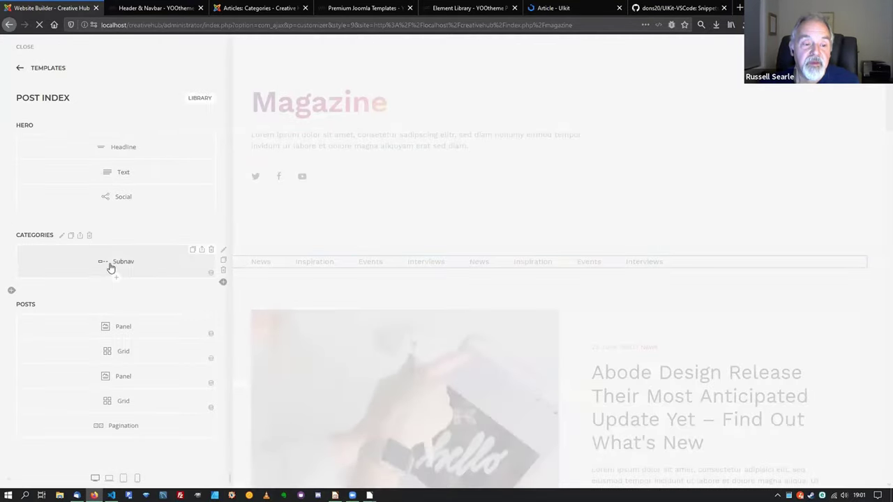
click(113, 266)
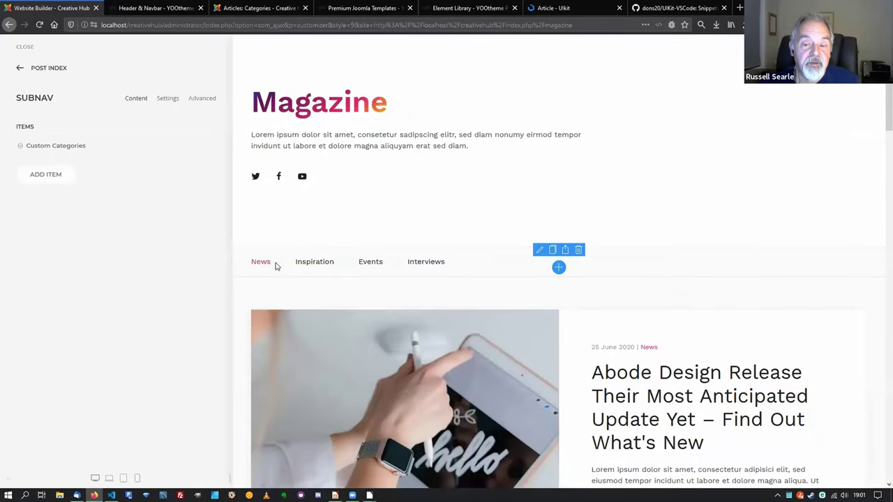
Open the Interviews category page in the preview and its Post Category template in the builder.
click(434, 265)
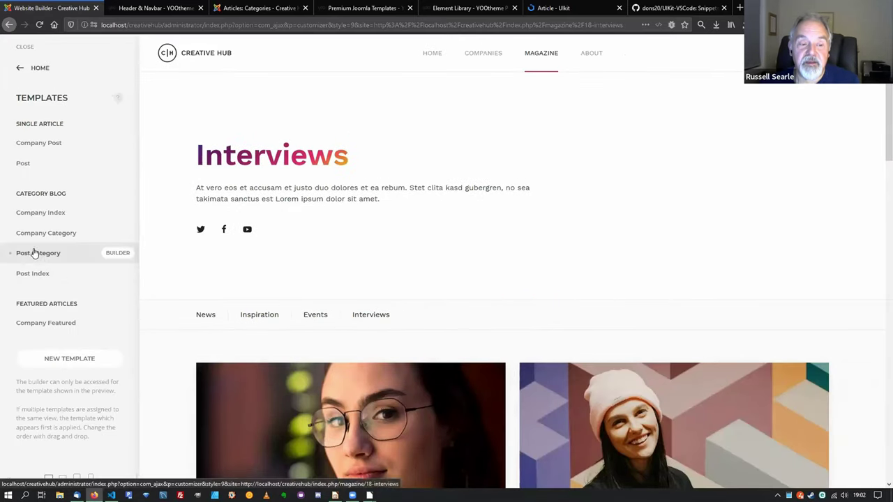
click(118, 254)
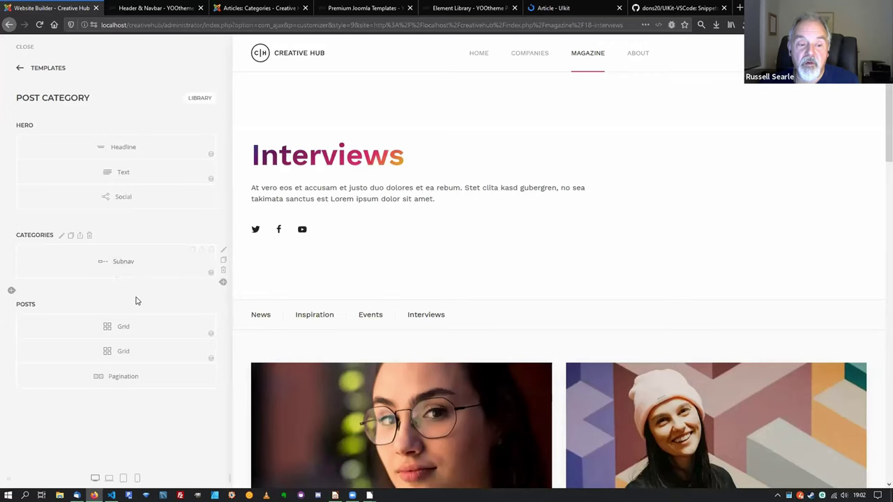
Open the layout library from the Post Category template, filter it to Case Study layouts and look through the website filter options.
click(200, 99)
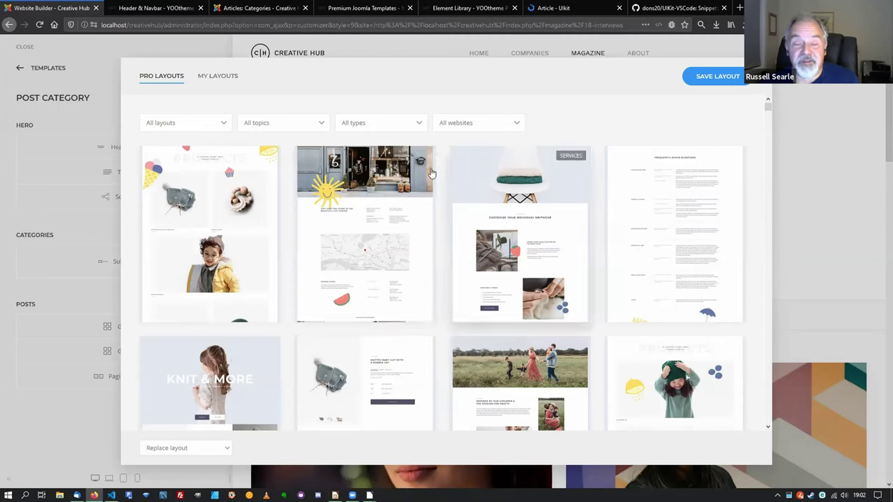
click(187, 124)
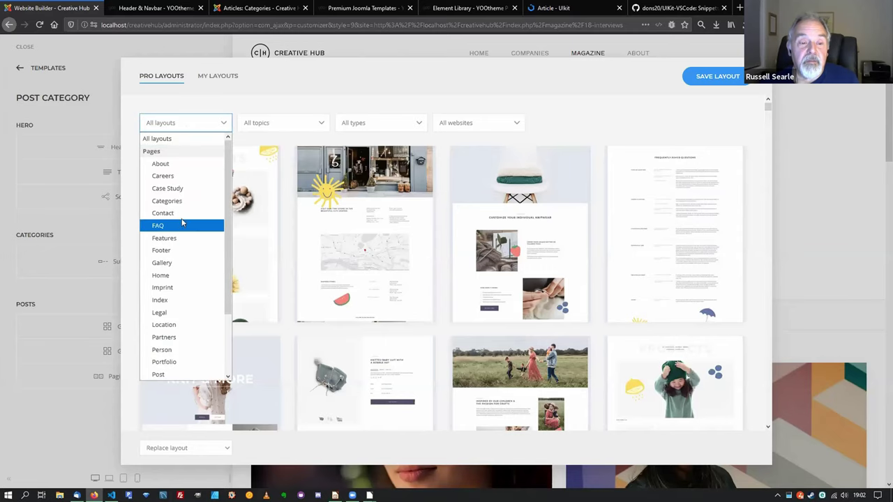
click(178, 189)
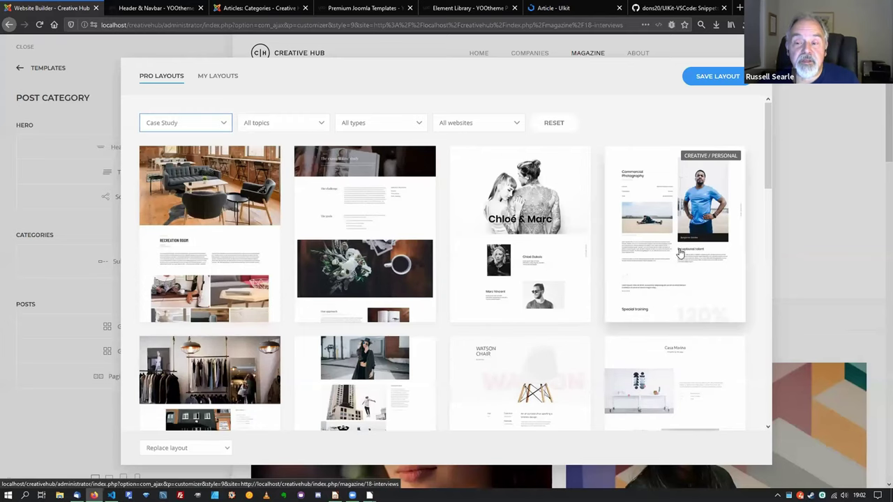
click(480, 124)
scroll(500, 210, down, 6)
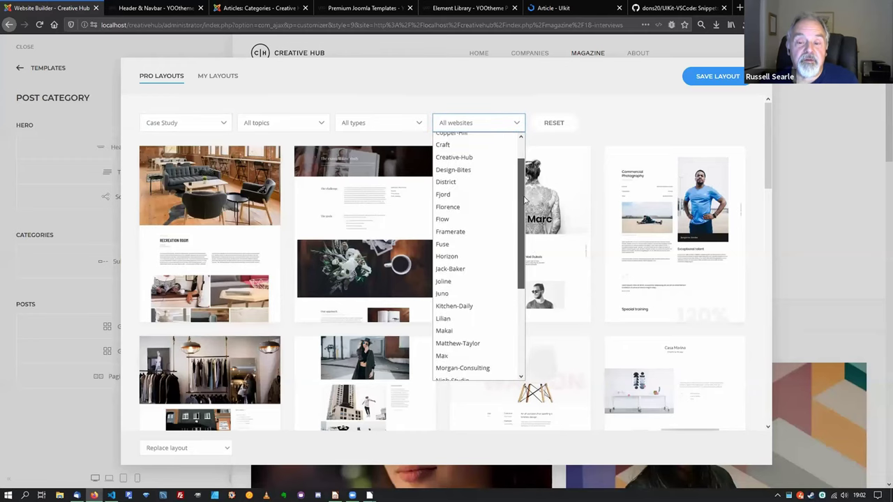
scroll(520, 195, up, 6)
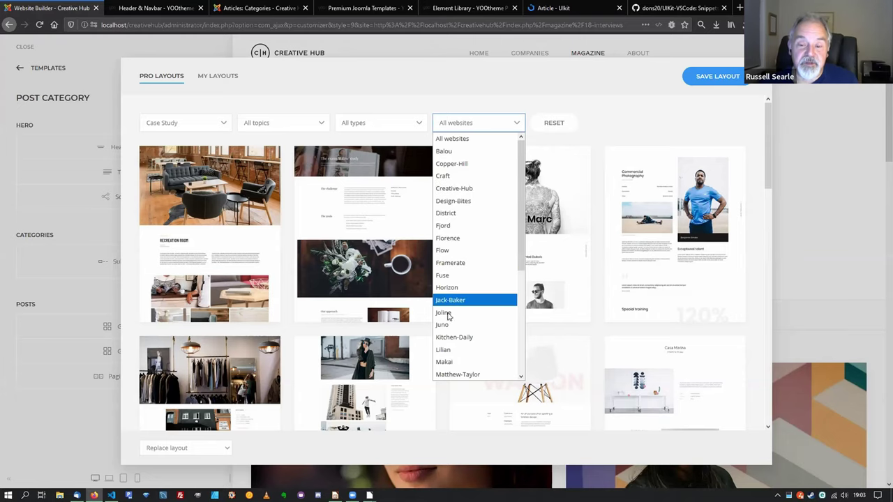
mouse_move(523, 250)
mouse_down()
mouse_move(515, 373)
mouse_move(519, 259)
mouse_up()
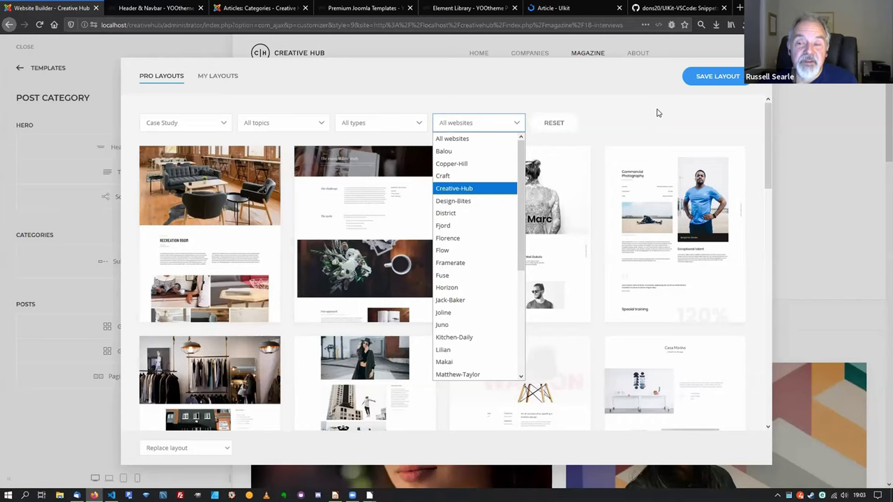
click(589, 100)
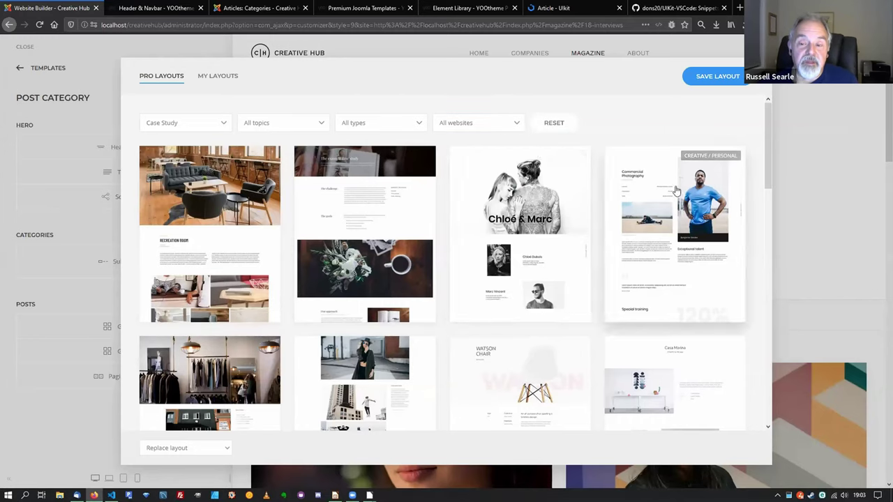
Filter the library to the Creative-Hub website with all layouts included, and look through its page layouts.
click(472, 126)
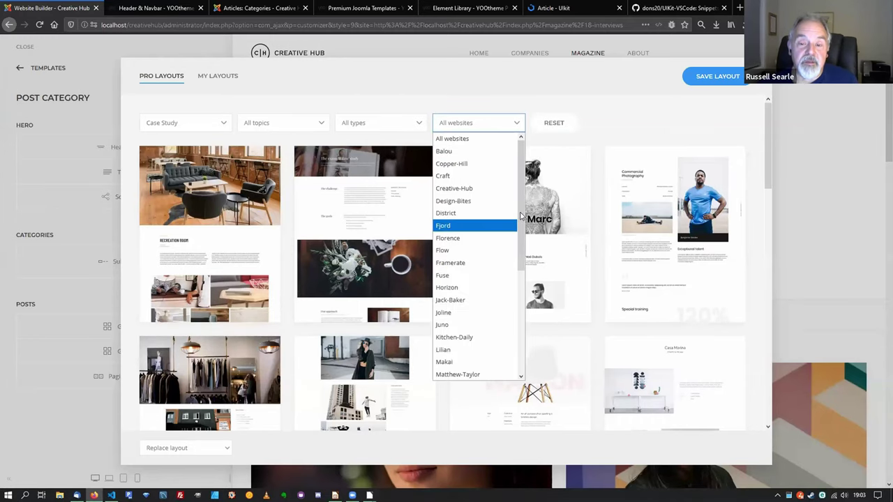
click(478, 188)
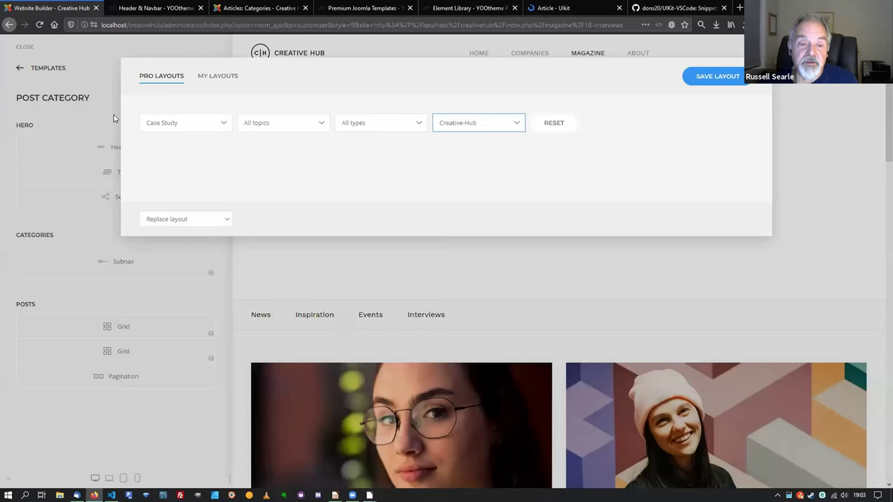
click(225, 124)
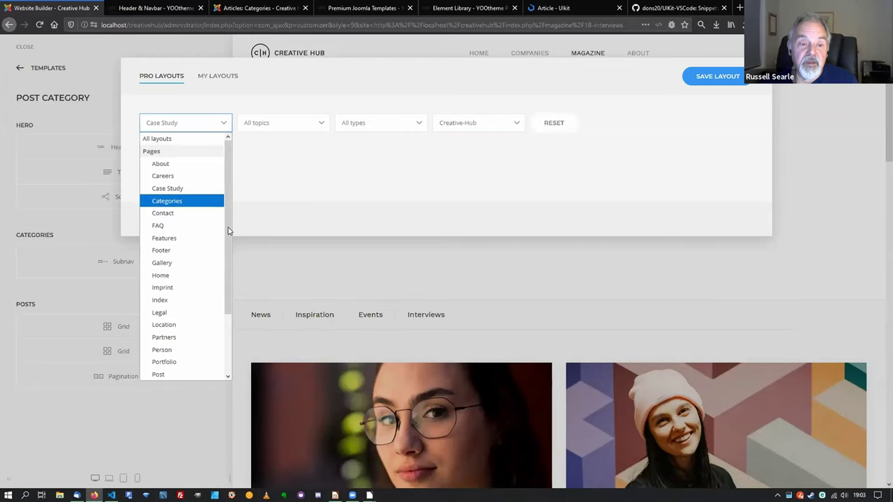
click(183, 139)
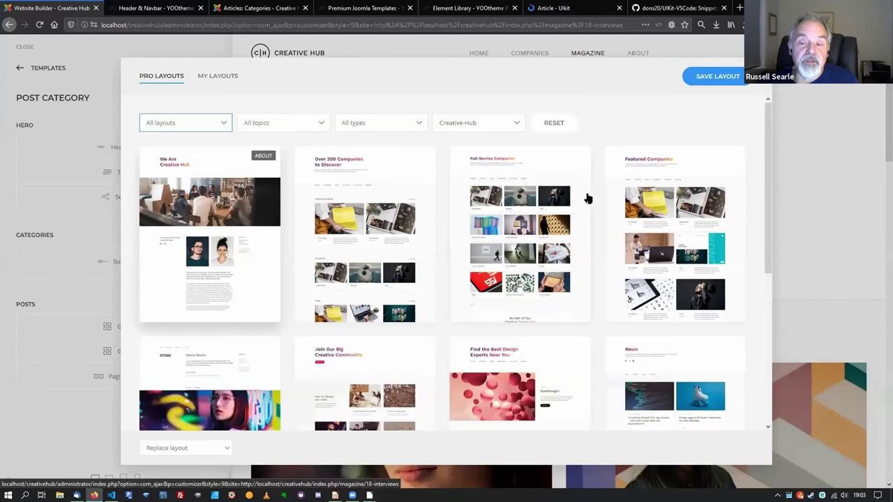
scroll(588, 199, down, 3)
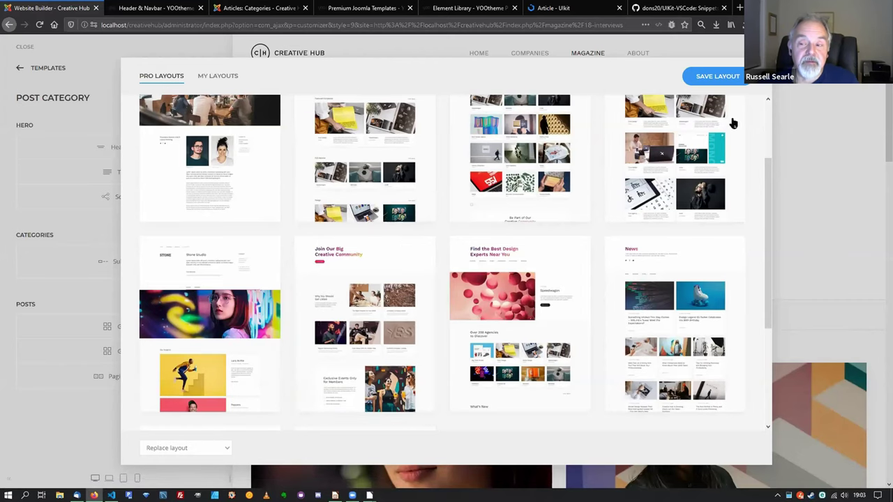
double_click(768, 170)
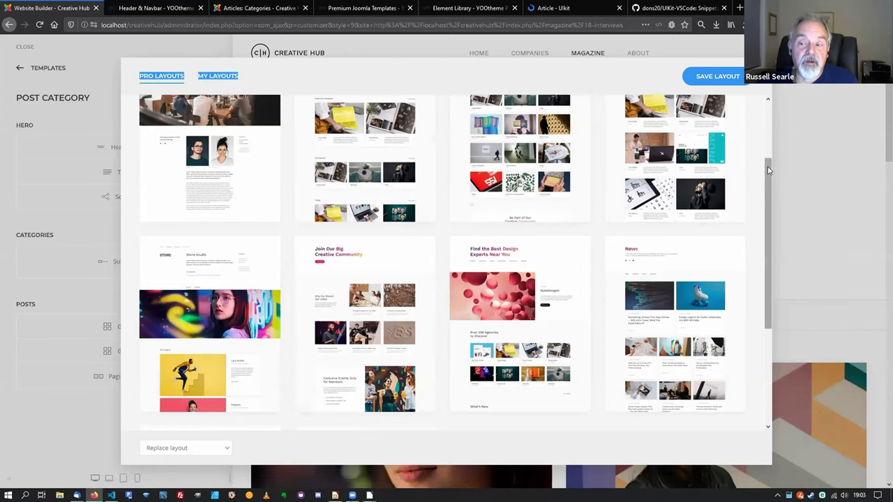
scroll(768, 171, up, 3)
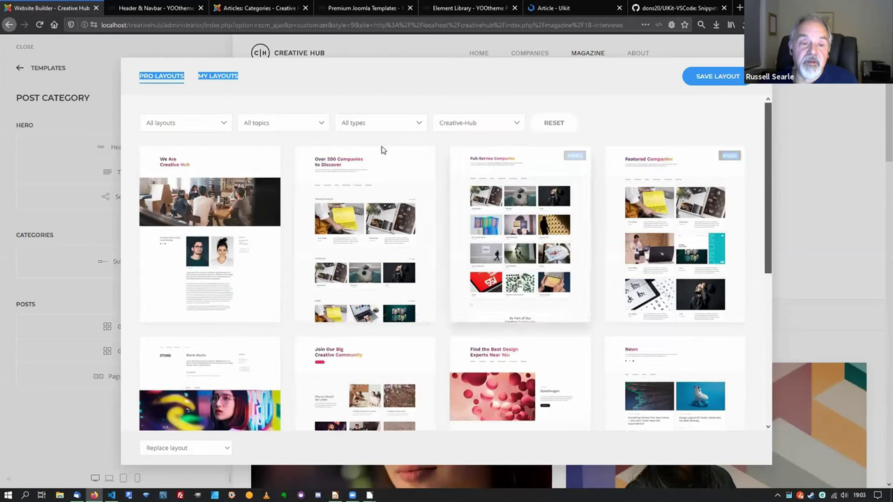
Narrow the Creative-Hub layouts to Services, view the options for inserting a layout and close the library without applying one.
click(219, 124)
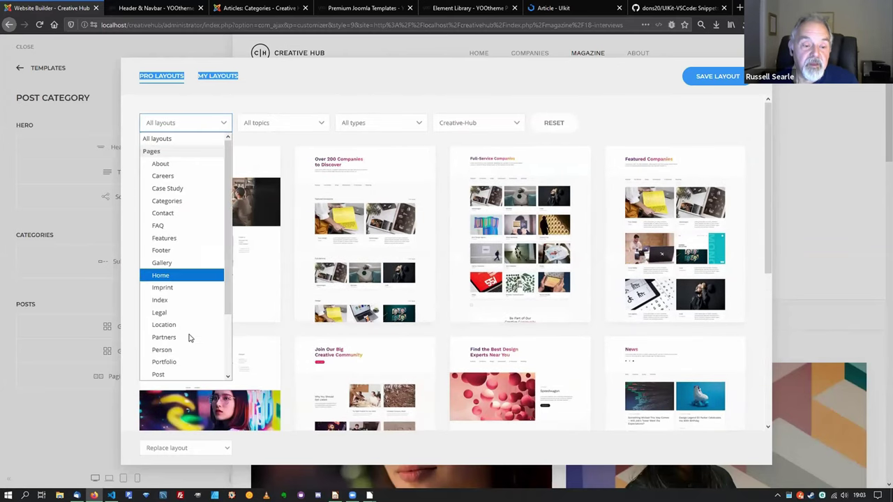
scroll(188, 338, down, 2)
click(185, 364)
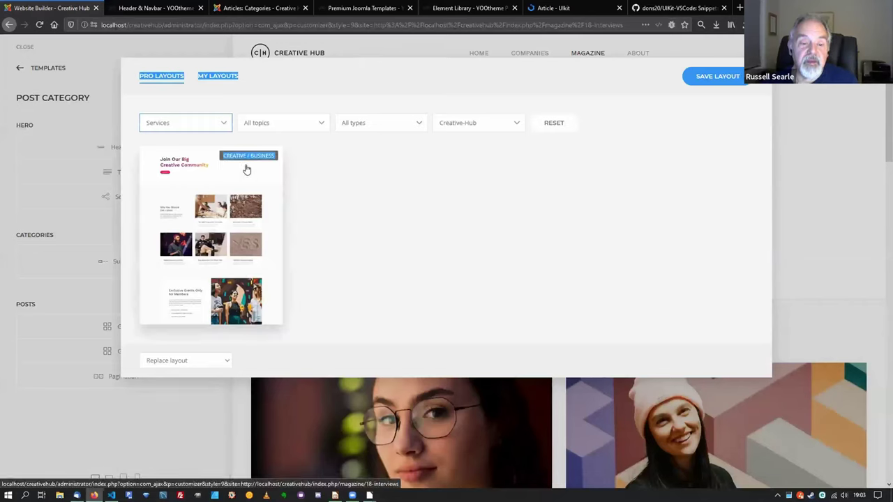
click(202, 363)
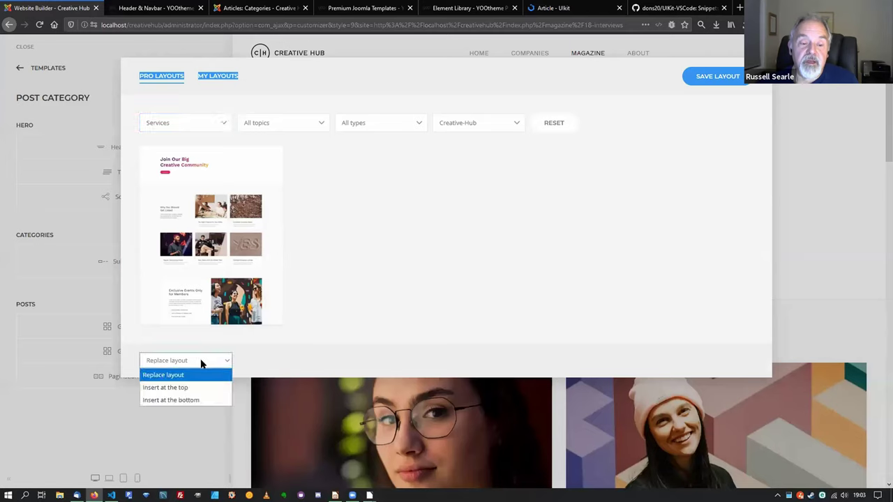
click(590, 250)
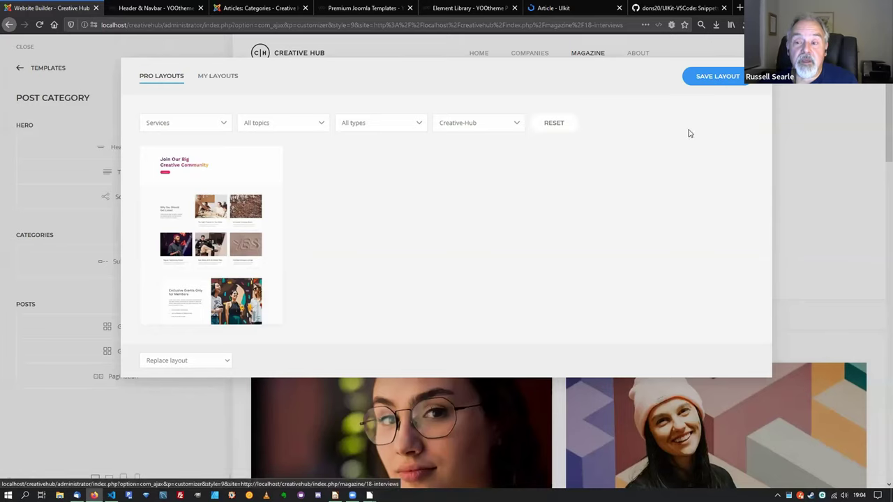
click(823, 189)
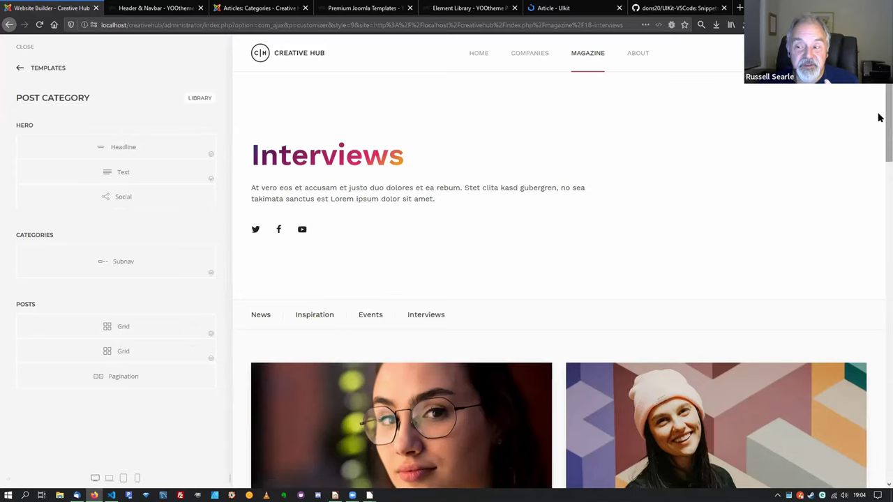
Look over the Interviews page's posts, check the Builder section and templates list for that page, and return to the main customizer menu.
scroll(879, 116, down, 6)
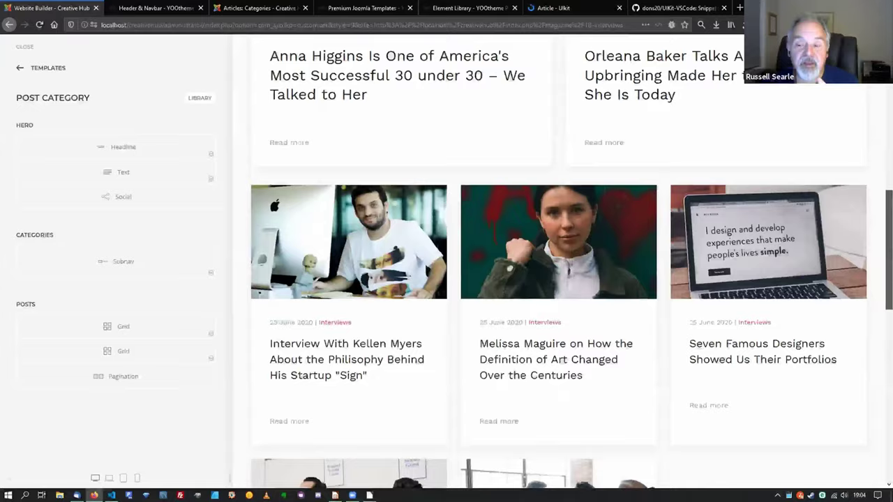
scroll(558, 265, up, 8)
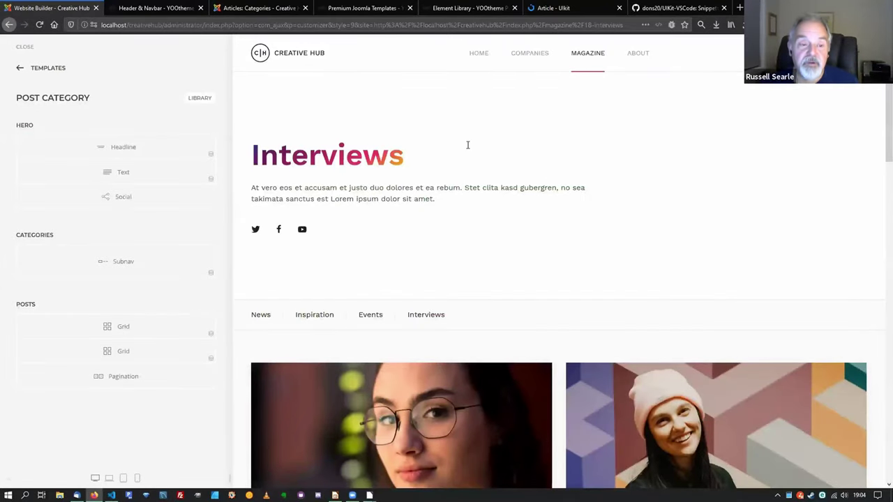
click(21, 68)
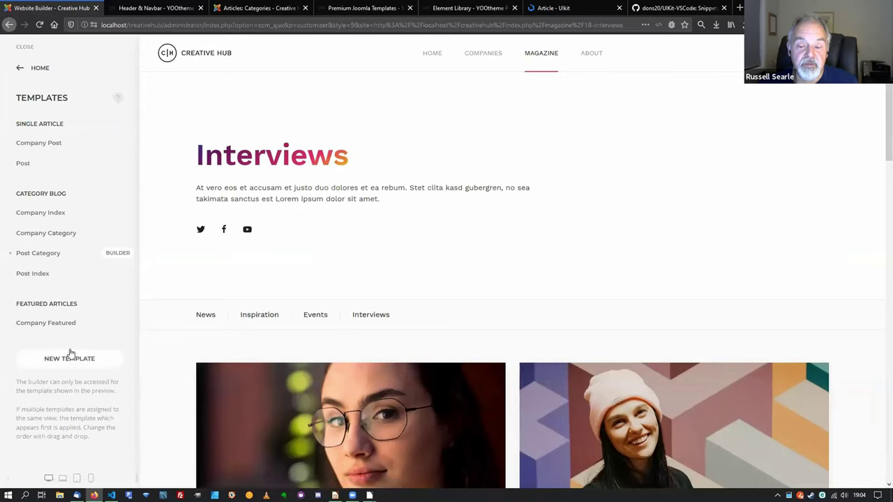
click(21, 70)
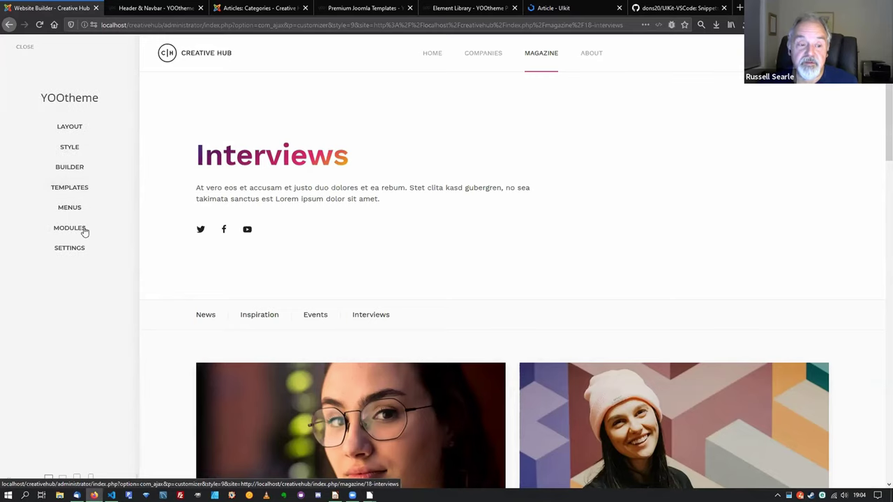
click(69, 168)
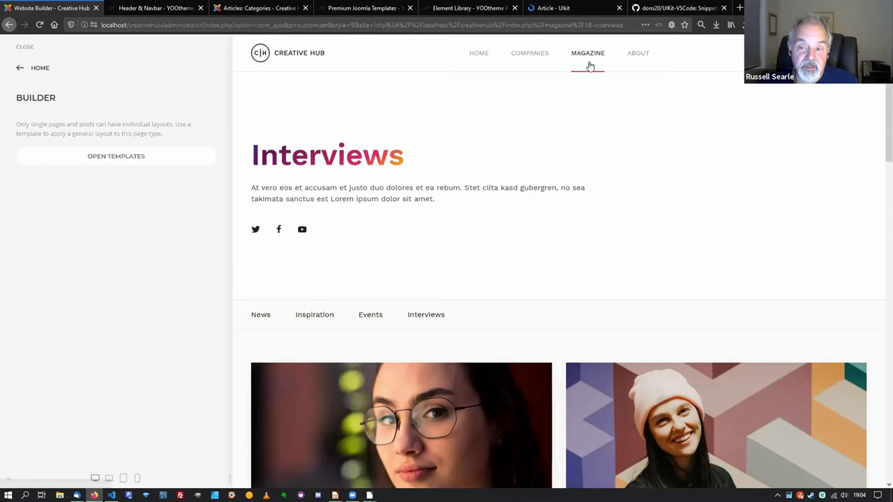
click(117, 157)
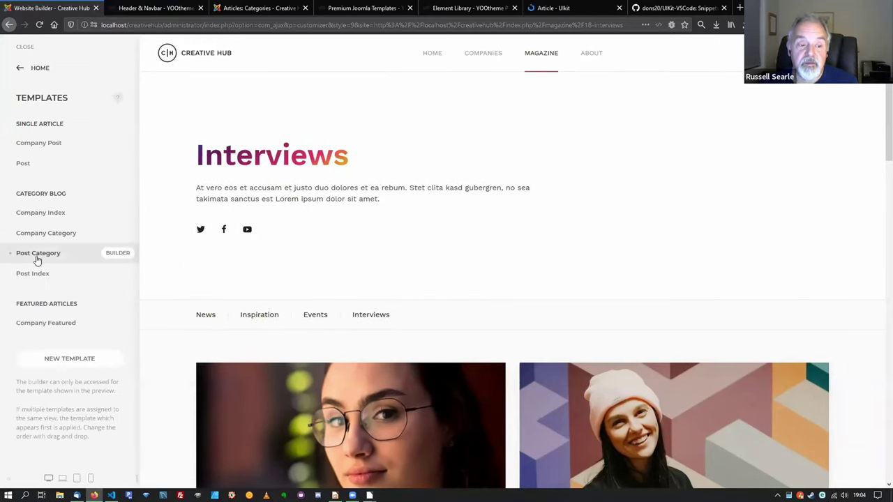
click(19, 68)
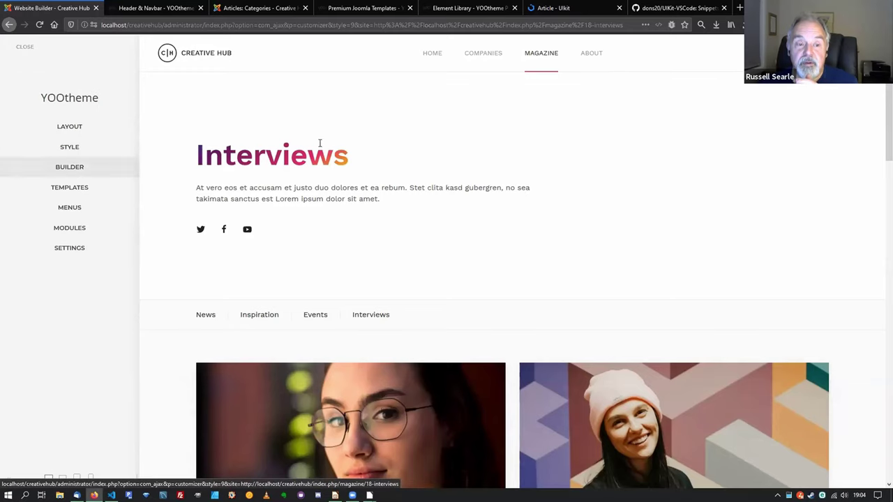
Open the Home page's layout in the builder, view the Latest Posts section's Grid element and find its articles under What's New in the preview.
click(436, 55)
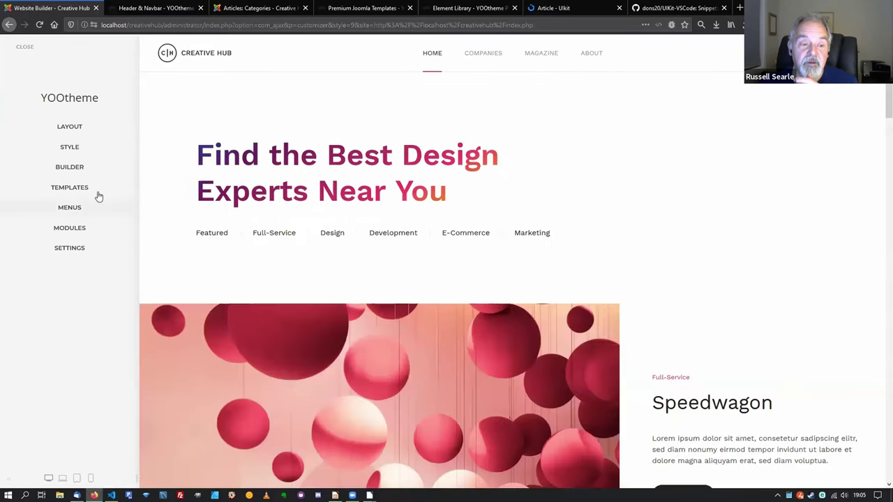
click(69, 168)
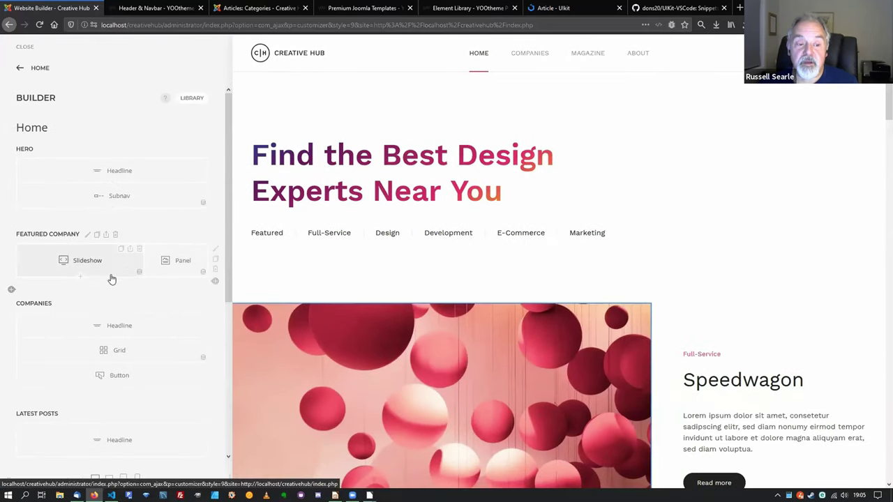
scroll(122, 275, down, 5)
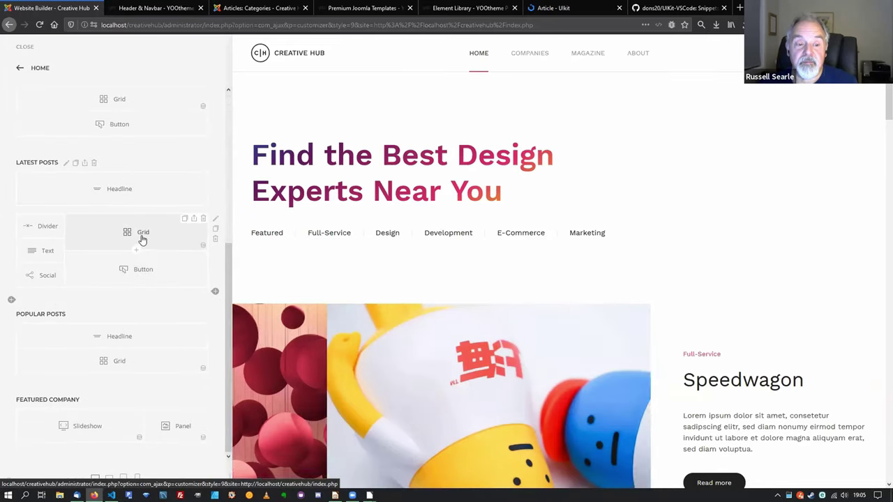
click(140, 236)
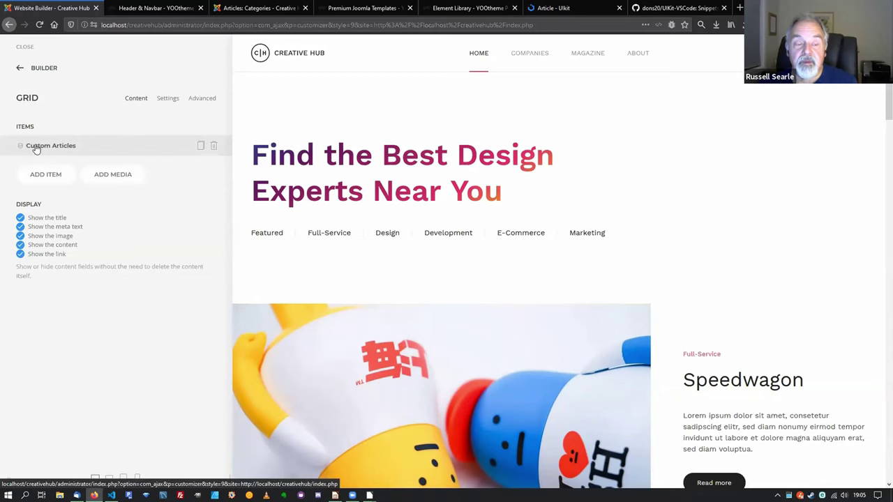
scroll(511, 235, down, 5)
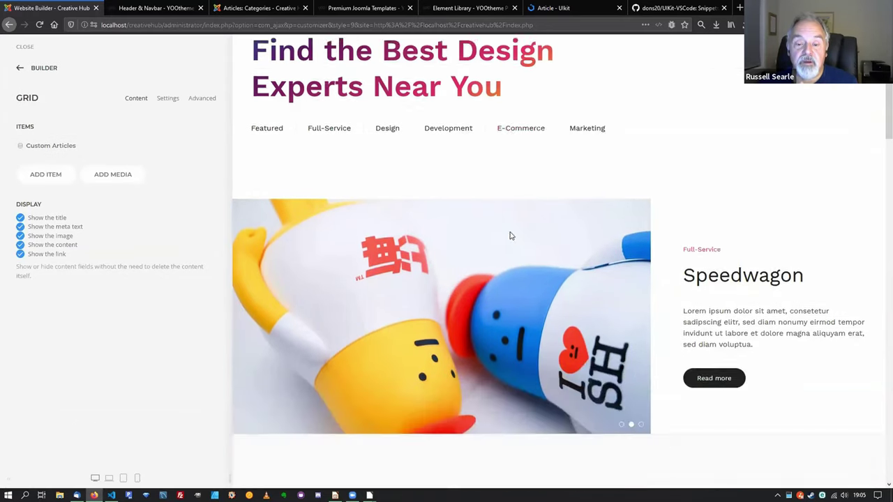
scroll(511, 236, down, 12)
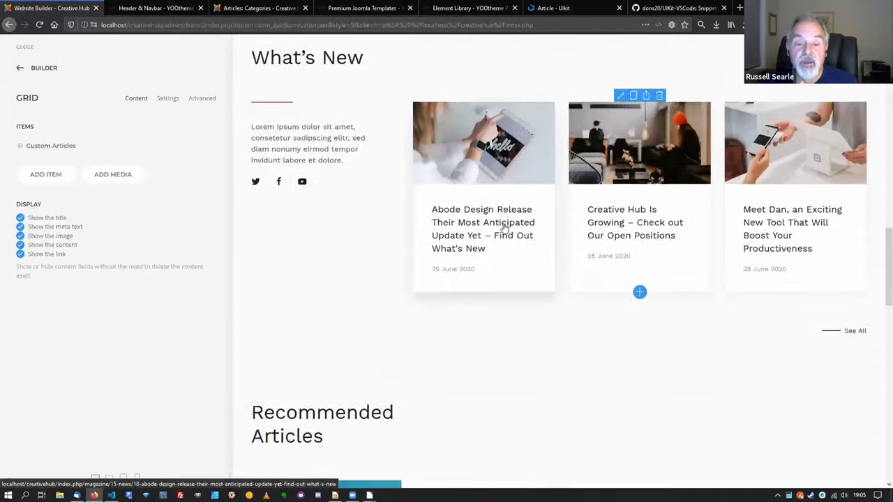
Leave the grid element's settings and open the Main Menu's list of menu items.
scroll(499, 228, down, 2)
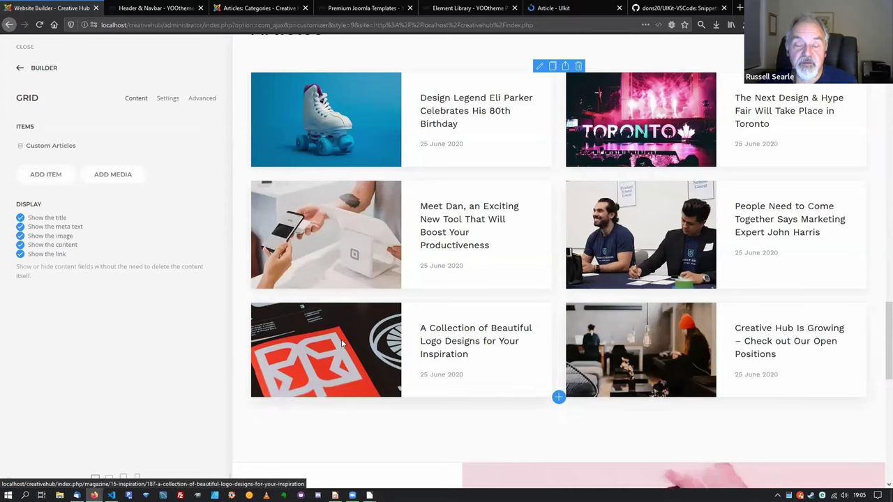
click(20, 71)
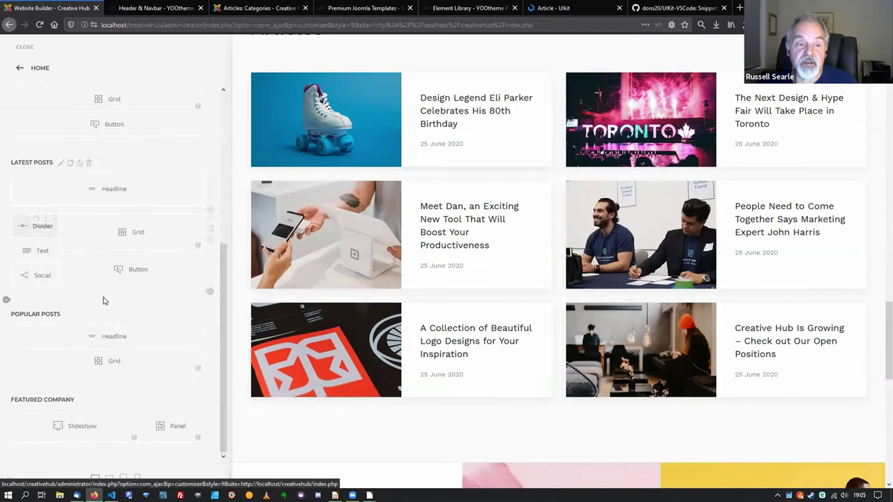
click(20, 71)
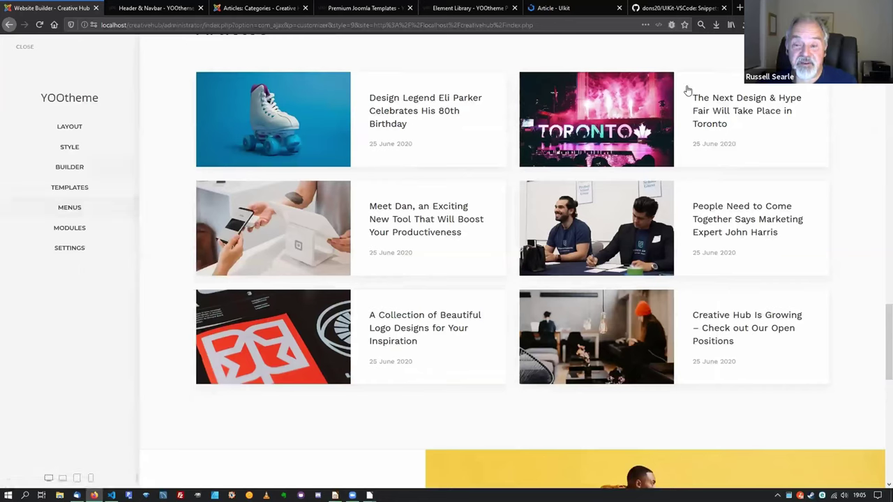
click(70, 208)
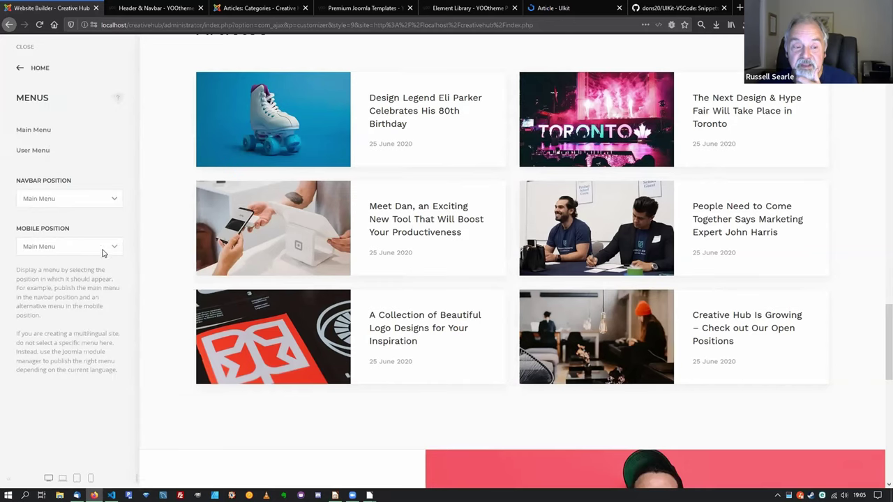
click(42, 128)
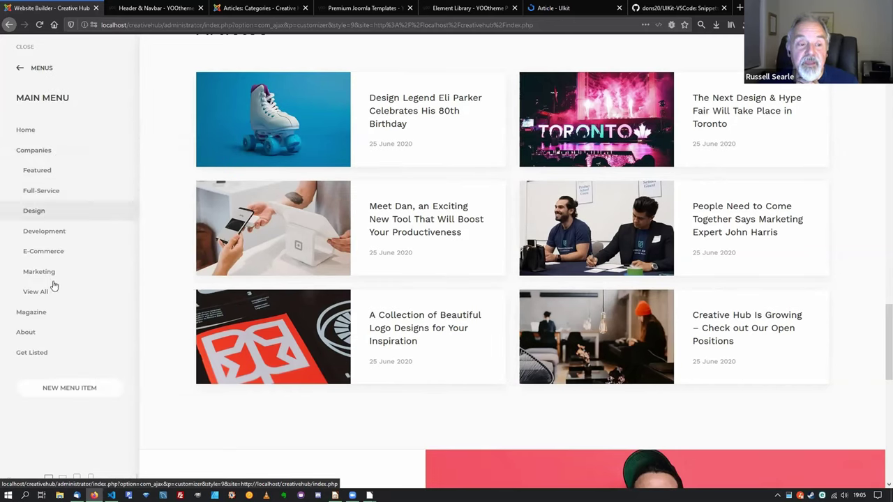
Open the Full-Service menu item, examine the menu item types available under Articles, and cancel the editing.
click(49, 197)
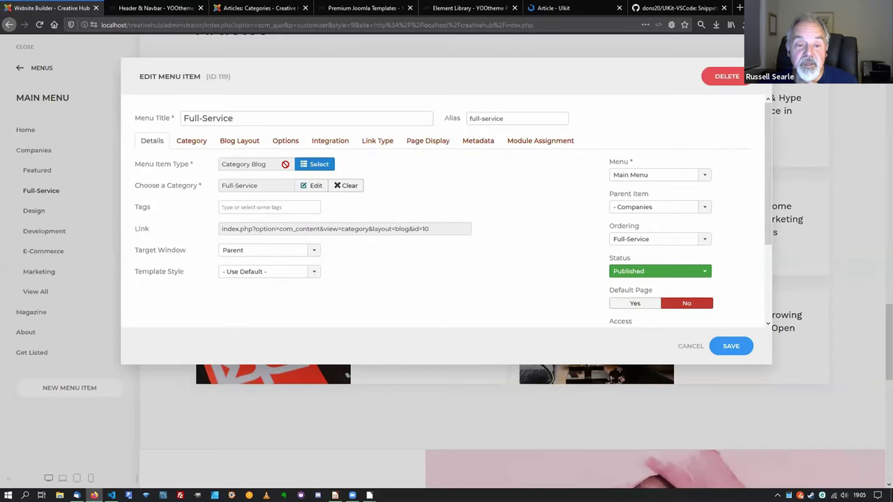
click(314, 167)
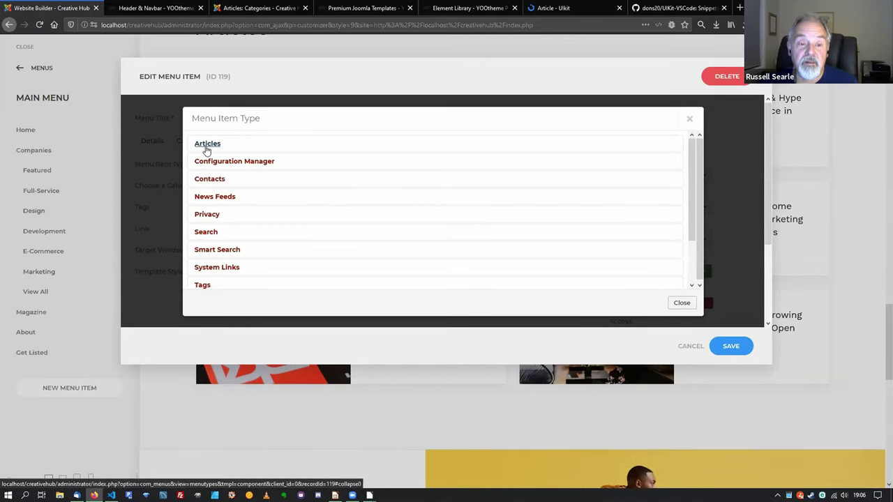
click(204, 145)
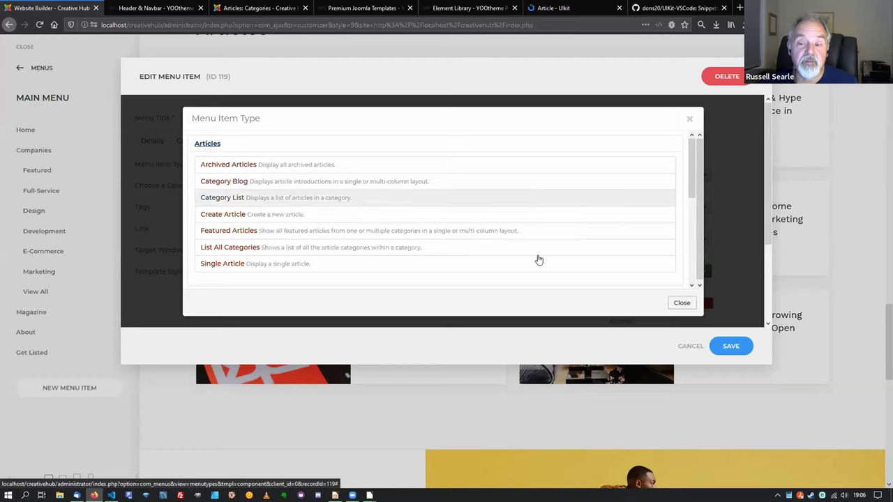
click(687, 303)
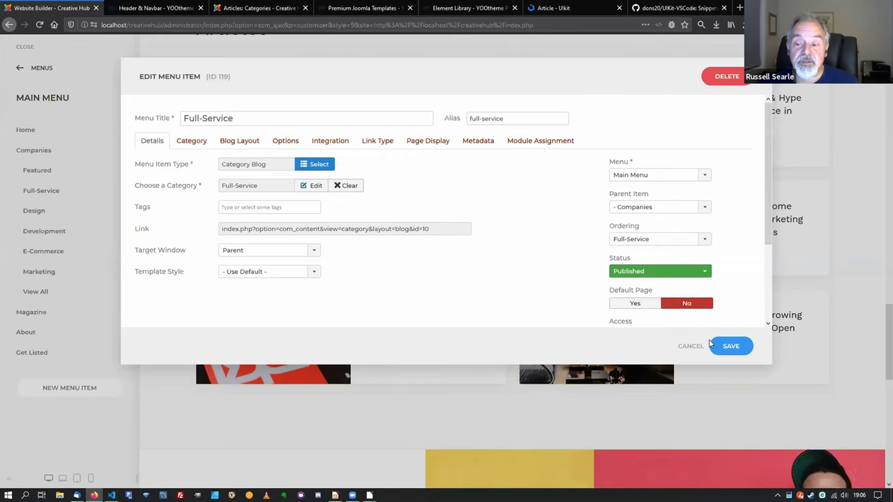
click(675, 347)
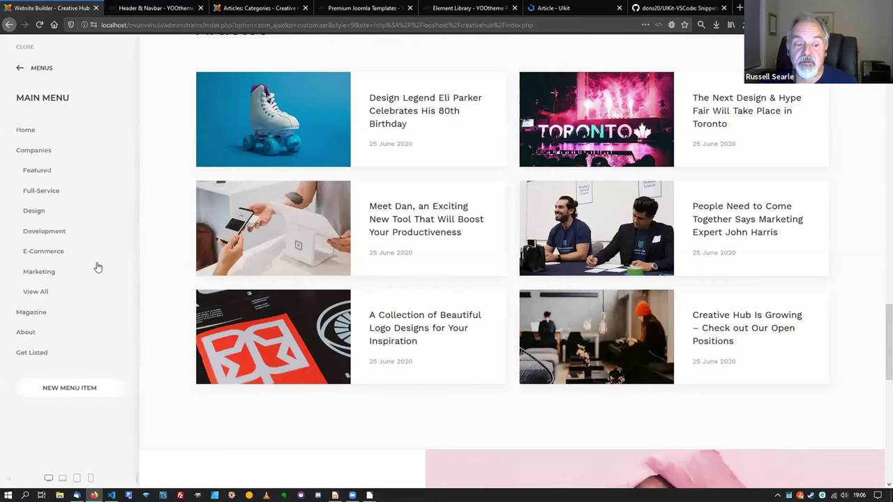
Open the Header Get Listed module from the site's modules and show its content as code.
click(22, 70)
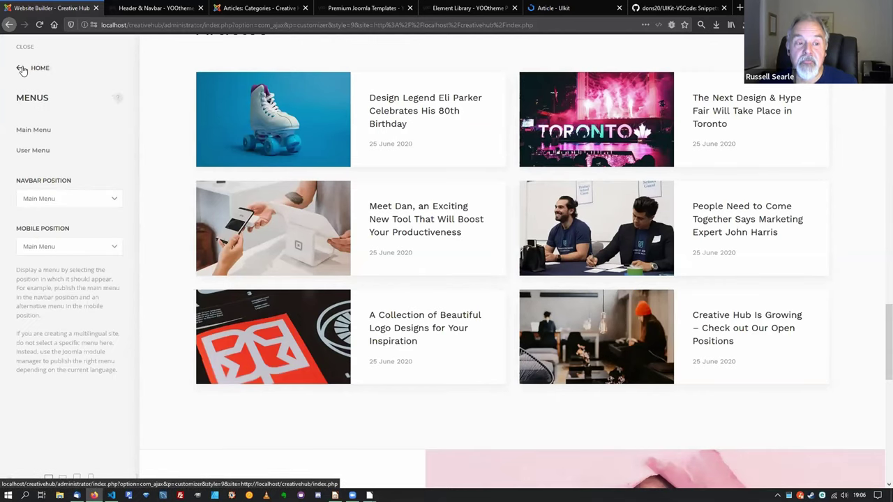
click(21, 70)
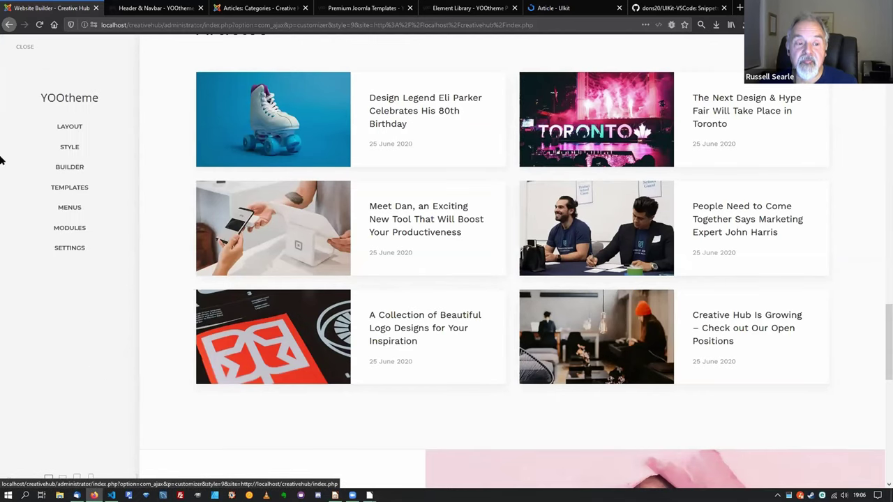
click(73, 229)
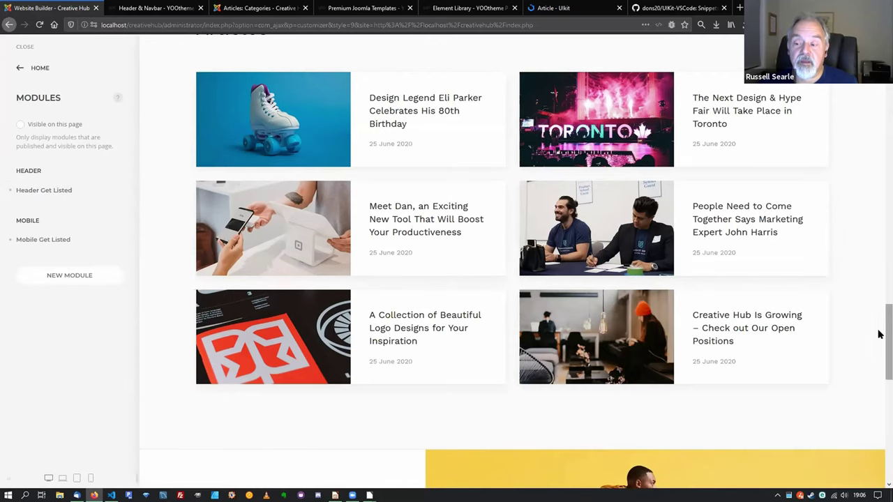
scroll(879, 263, up, 15)
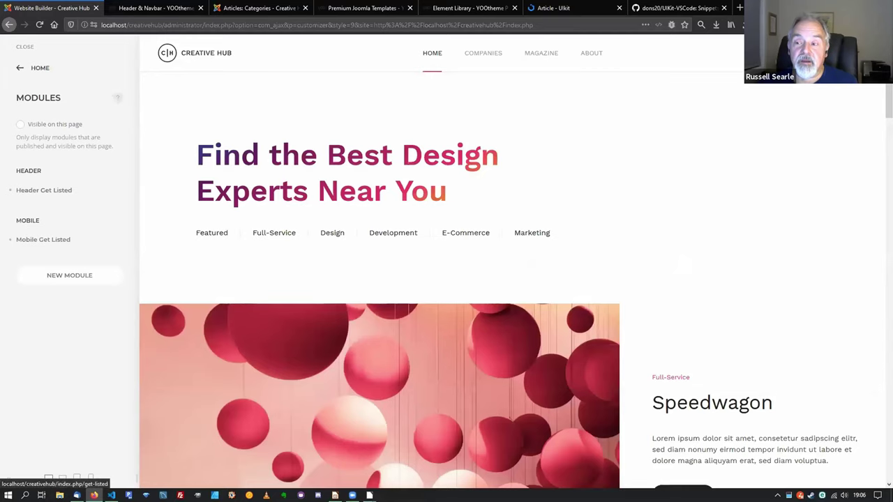
click(40, 191)
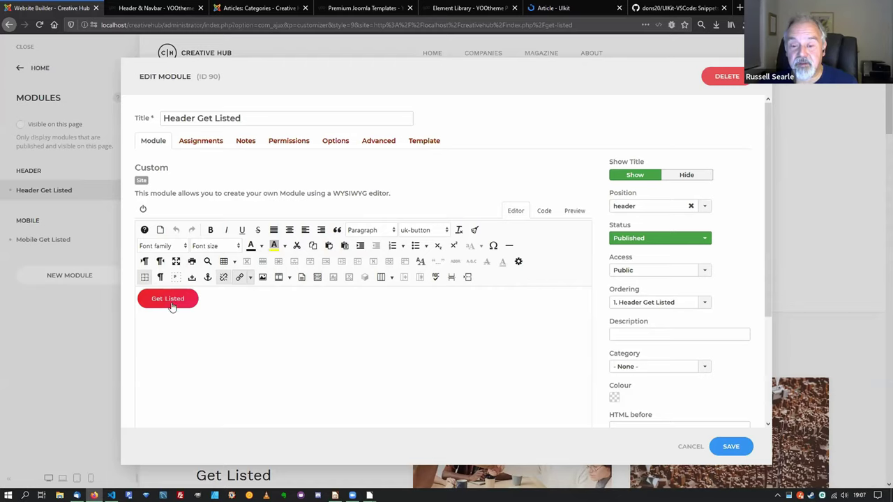
click(544, 210)
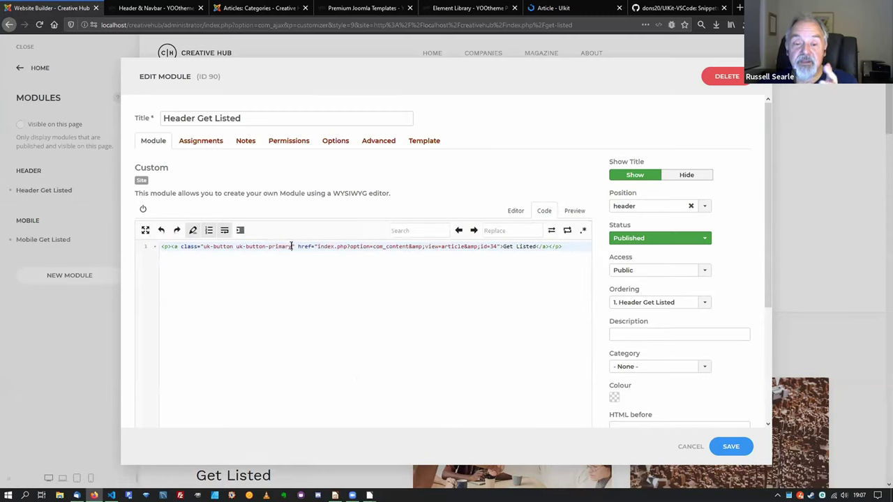
text(uk-)
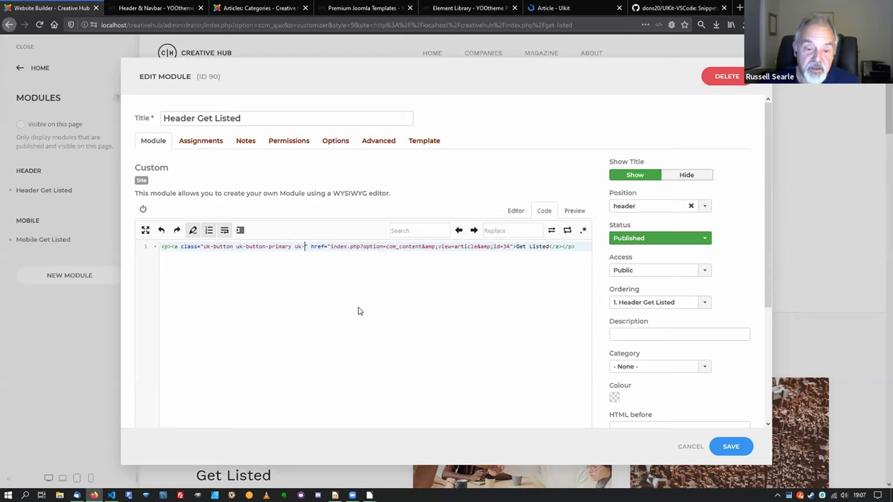
key(BackSpace)
key(BackSpace)
key(BackSpace)
key(BackSpace)
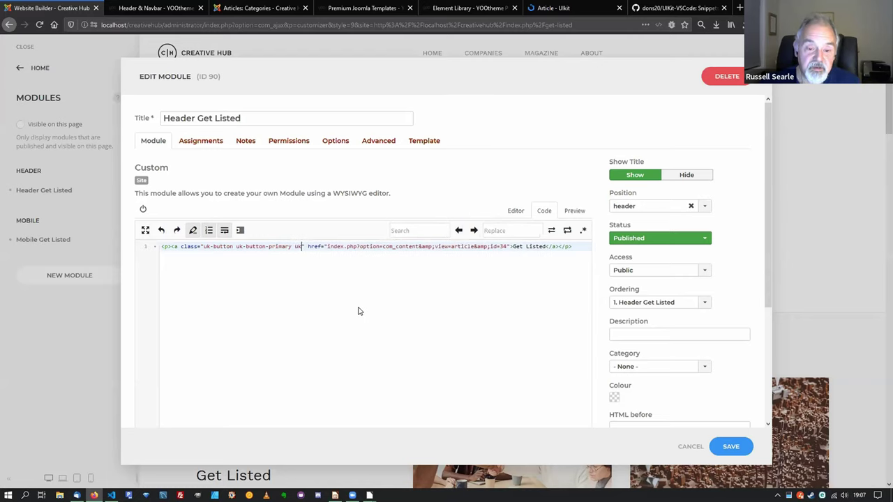
Browse the style classes available for the Get Listed button in the visual editor, and cancel editing the module.
click(514, 211)
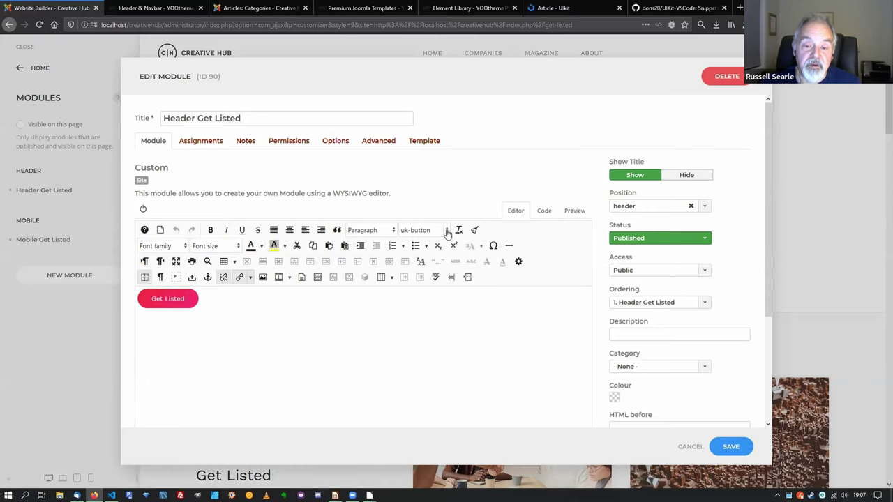
click(434, 234)
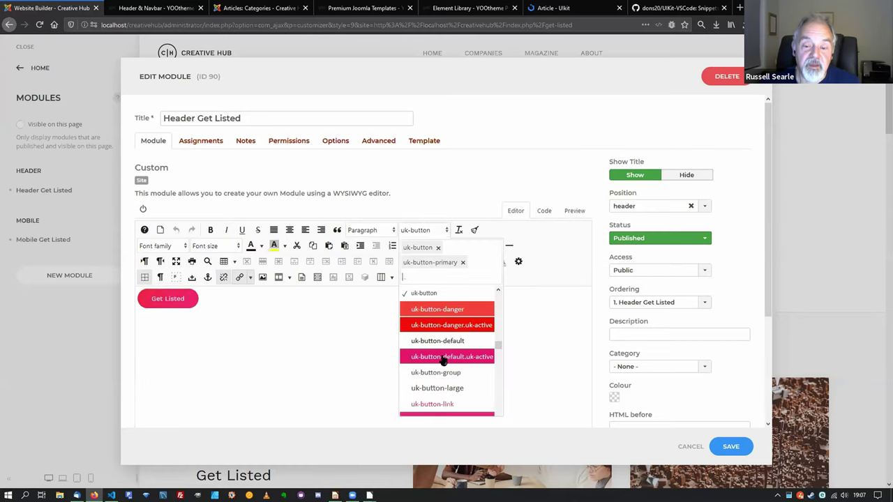
scroll(441, 355, down, 3)
scroll(438, 346, down, 3)
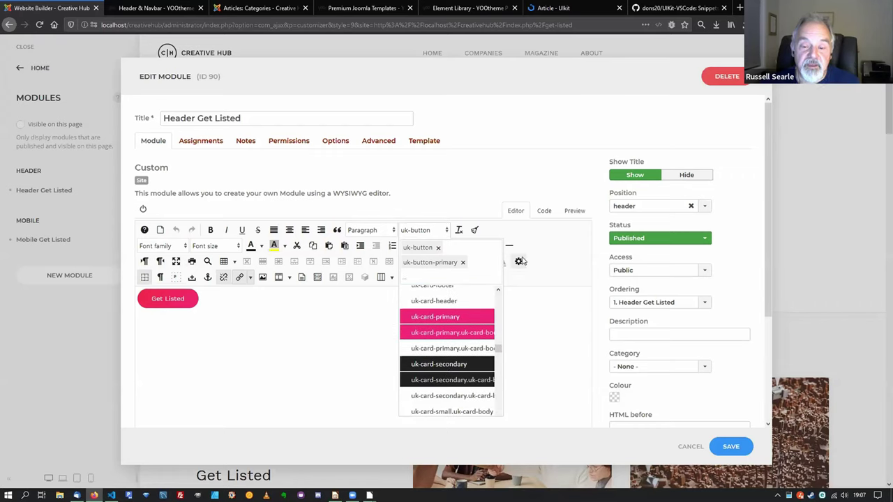
click(568, 249)
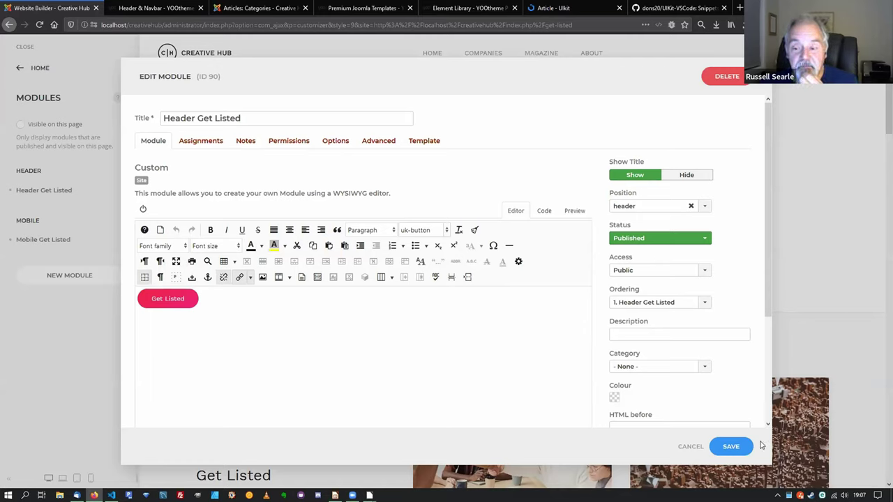
click(691, 448)
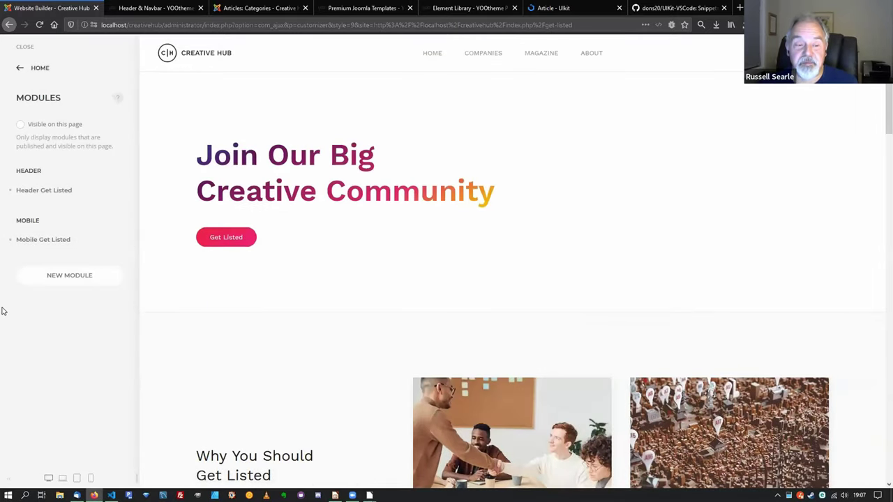
Open the theme's style library and look over the filters for style types and colors.
click(20, 70)
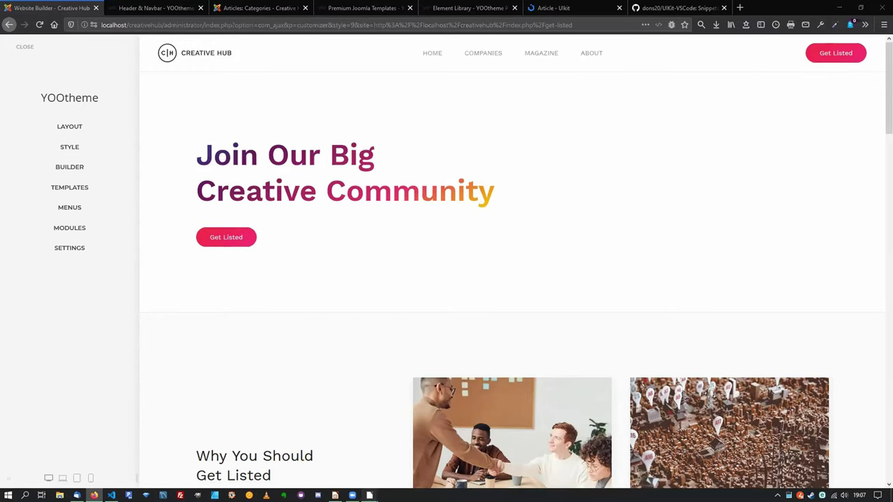
mouse_move(369, 496)
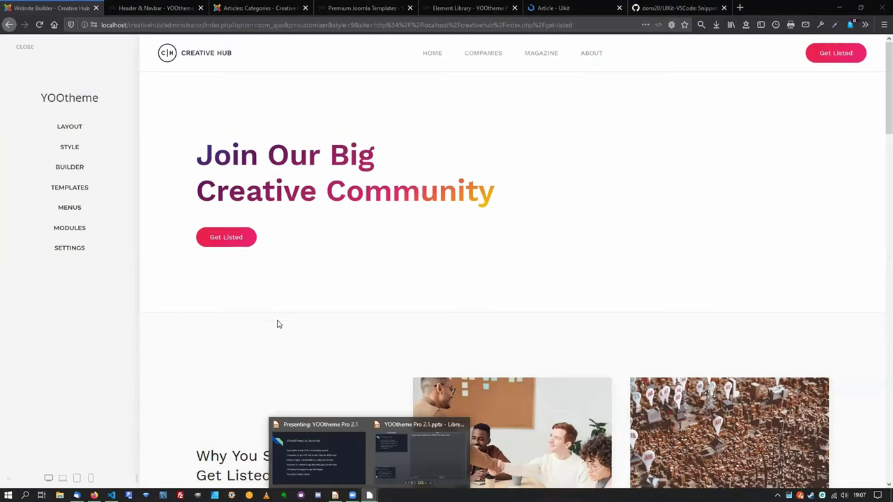
click(70, 148)
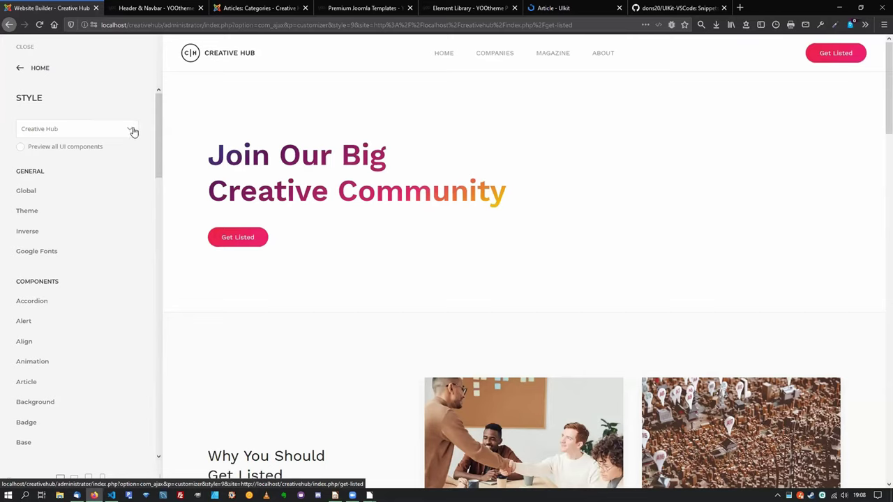
click(89, 133)
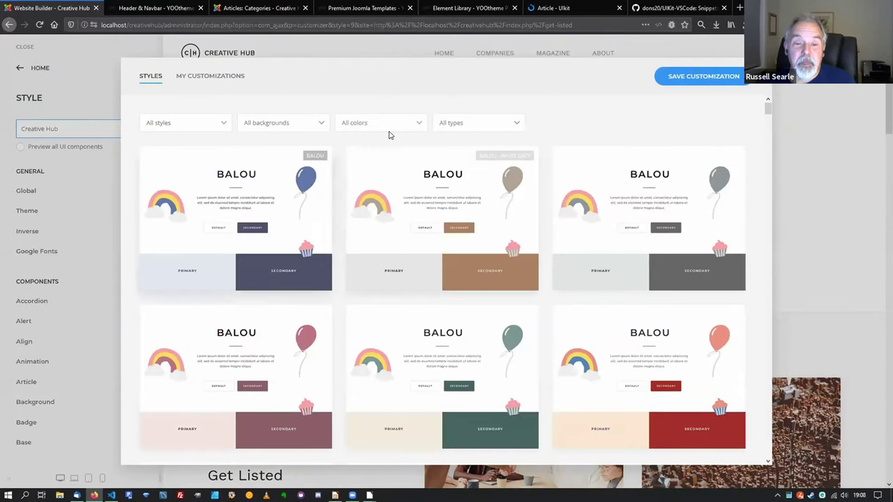
click(491, 125)
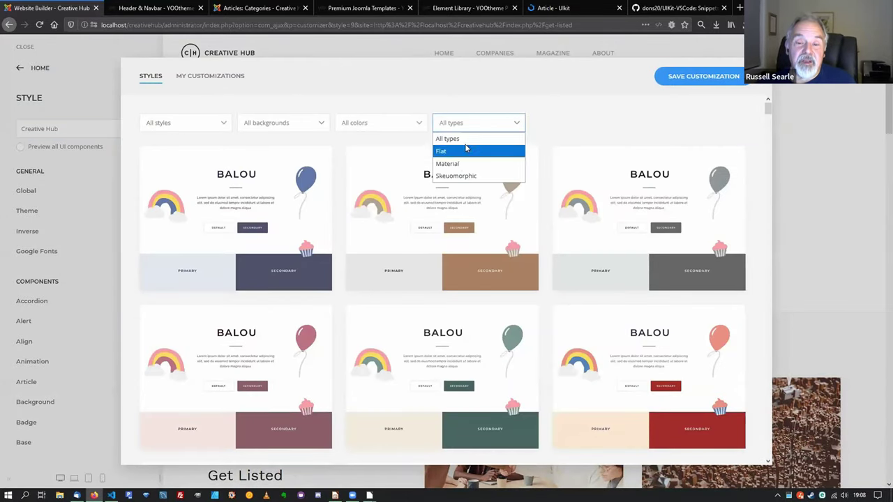
click(393, 120)
Filter the style library to Creative Hub styles in Green and apply the Creative Hub - White green style.
click(196, 128)
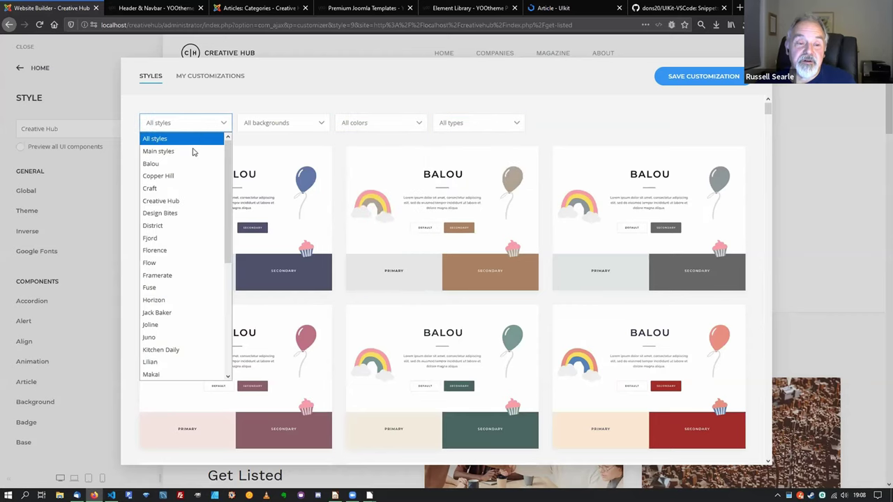
click(193, 201)
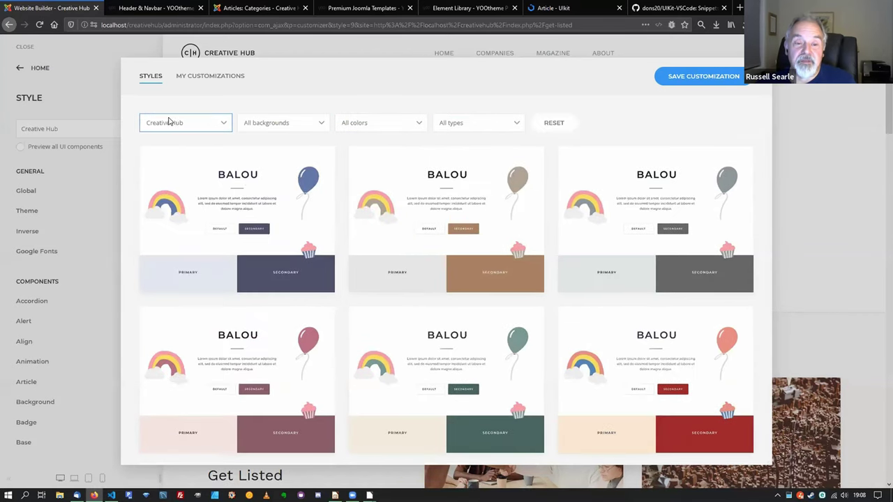
click(398, 124)
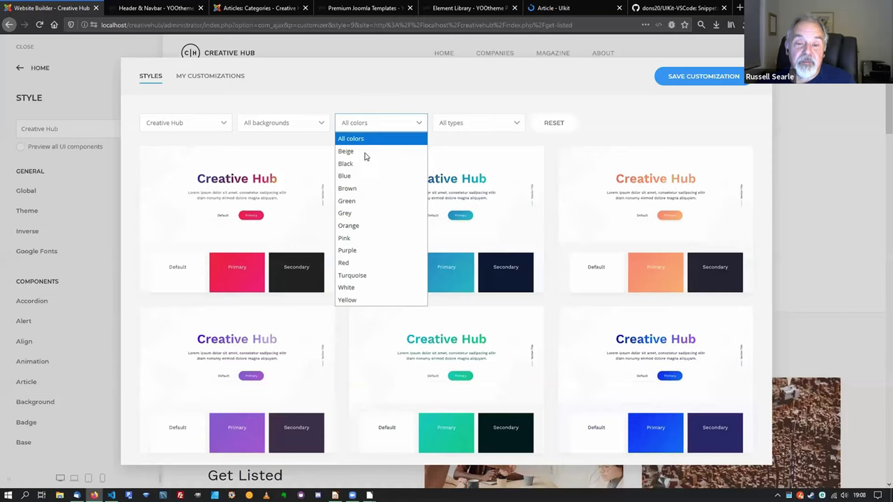
click(362, 205)
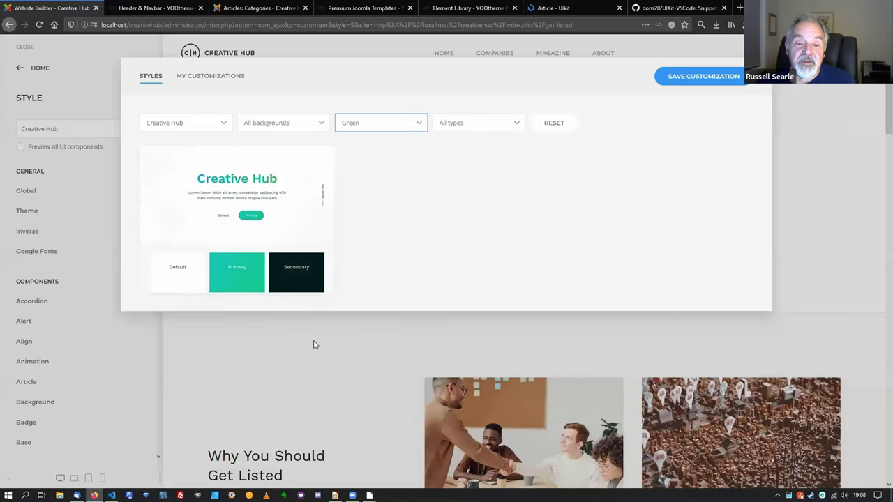
click(205, 251)
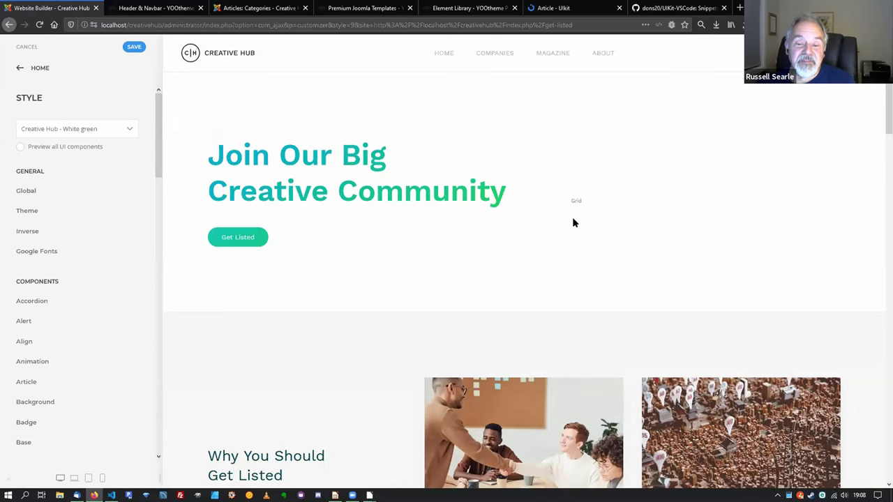
scroll(570, 221, down, 5)
scroll(365, 132, up, 4)
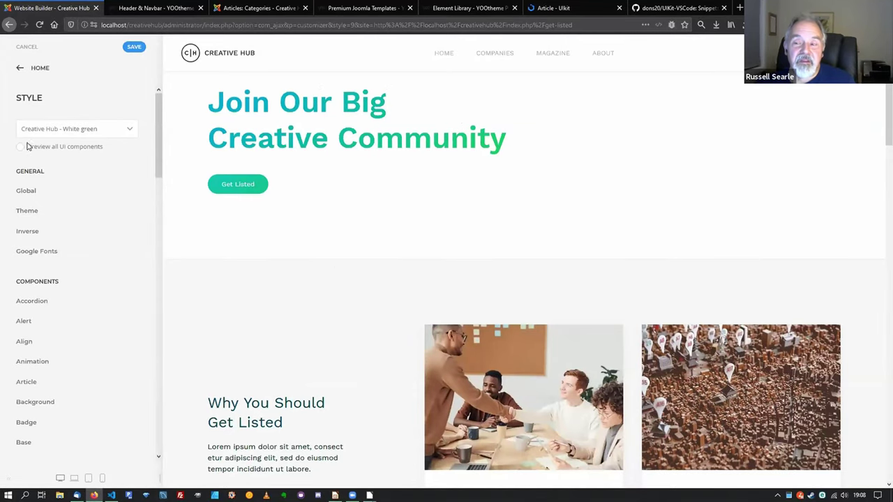
scroll(728, 128, down, 3)
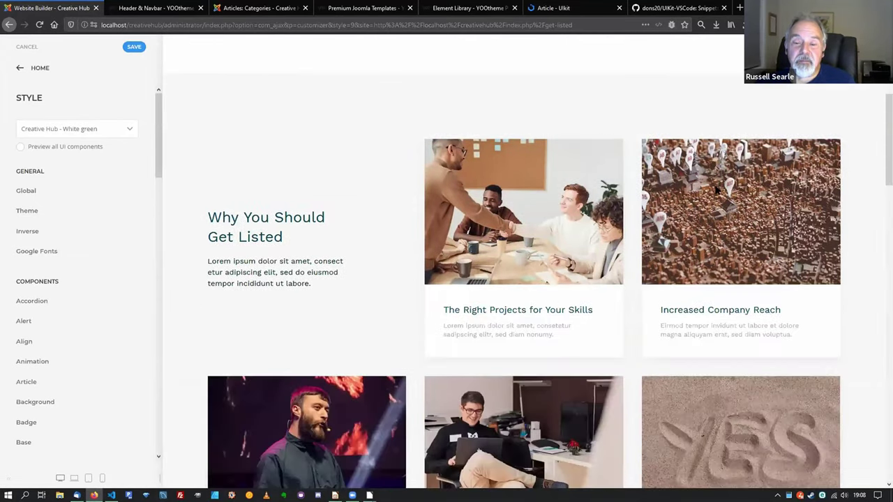
Look over the Get Listed page's sections in the newly applied green style.
scroll(718, 191, down, 10)
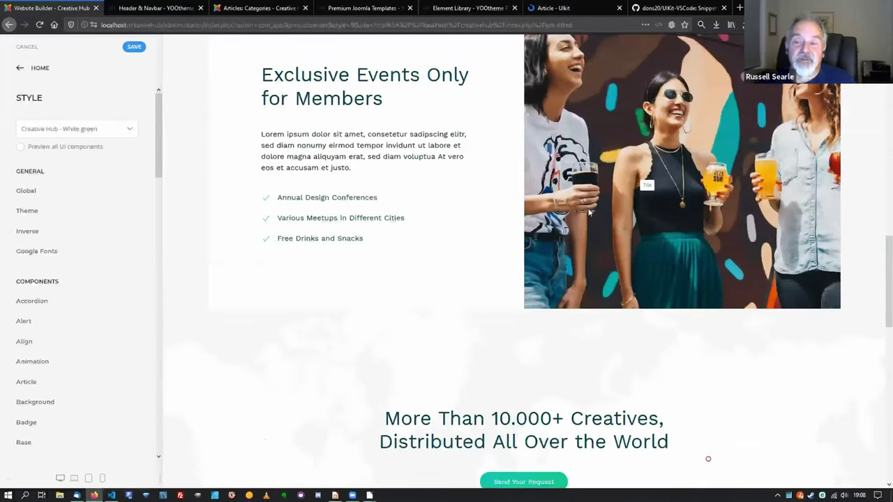
scroll(588, 213, up, 10)
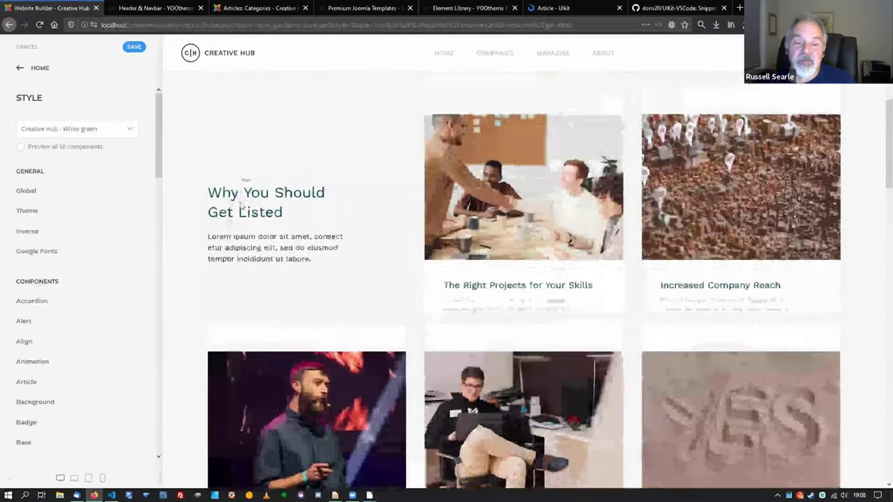
scroll(237, 199, up, 4)
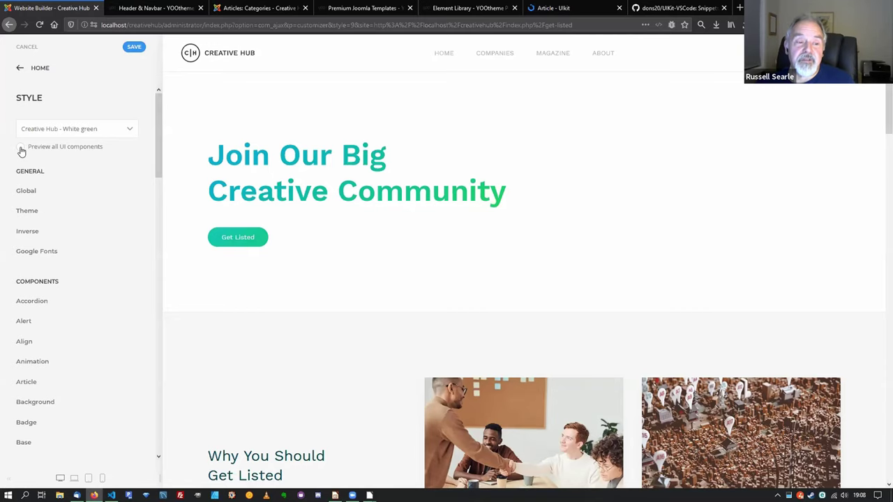
Enable the preview of all UI components and examine the styled buttons, text elements, forms, tables, alerts and headings.
click(21, 148)
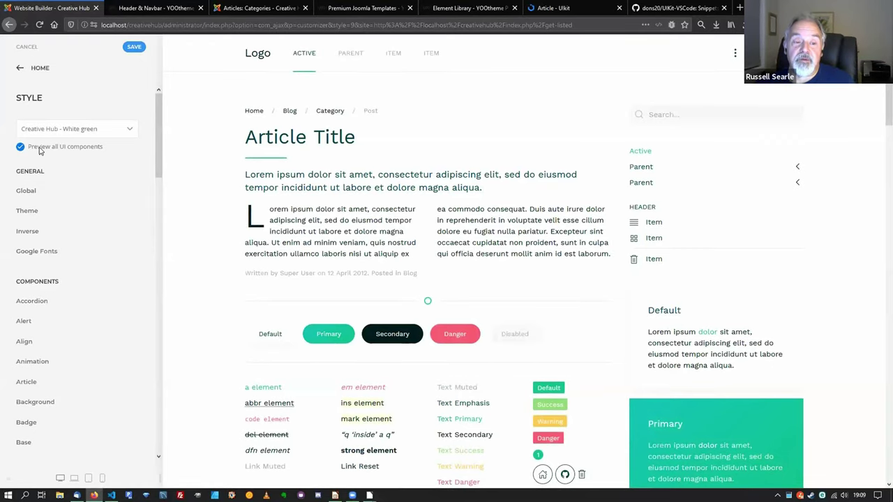
scroll(474, 131, down, 3)
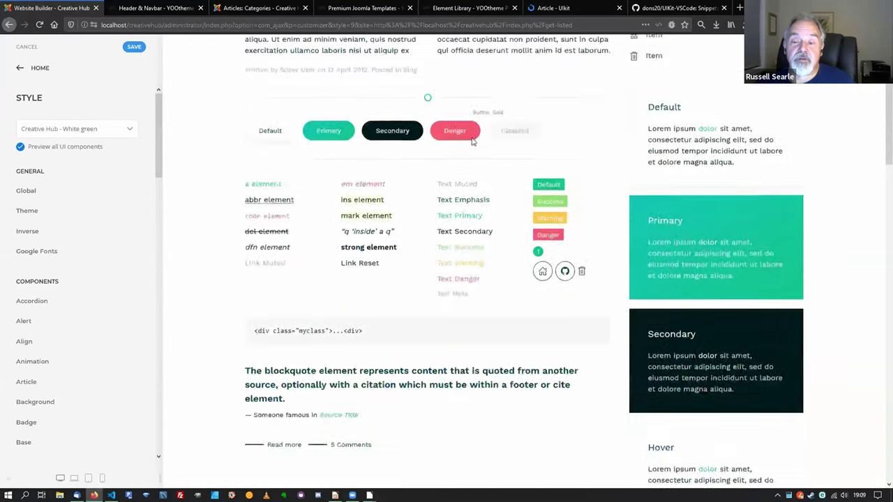
scroll(472, 141, down, 10)
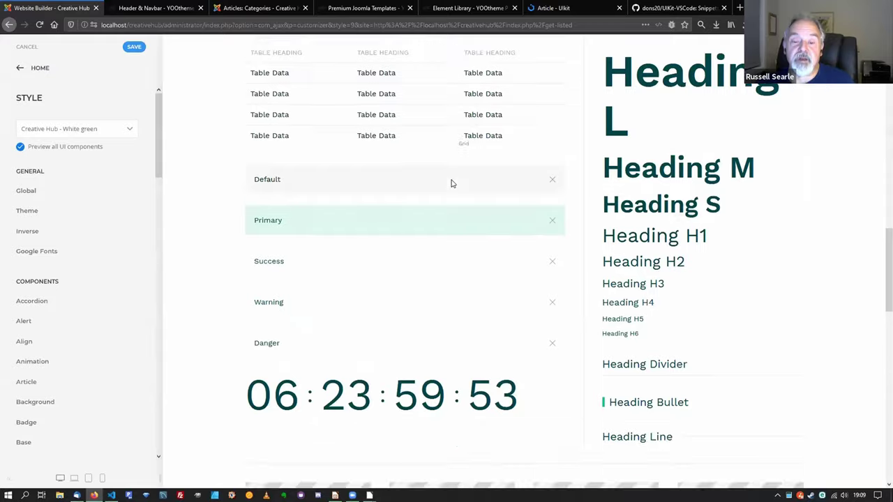
scroll(442, 235, down, 5)
scroll(464, 191, up, 5)
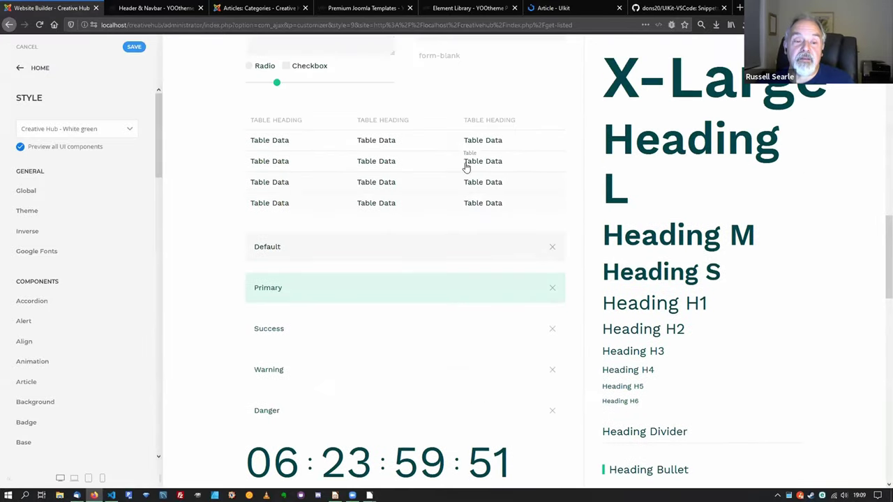
scroll(466, 166, up, 4)
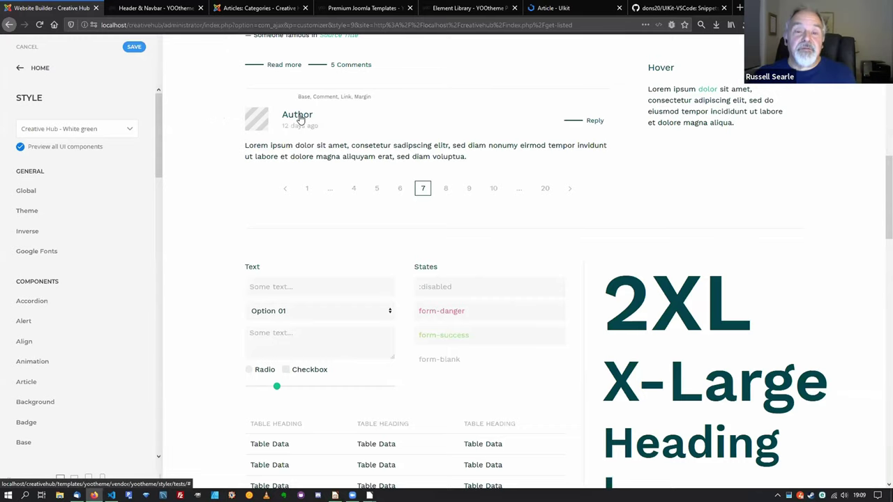
scroll(423, 125, up, 4)
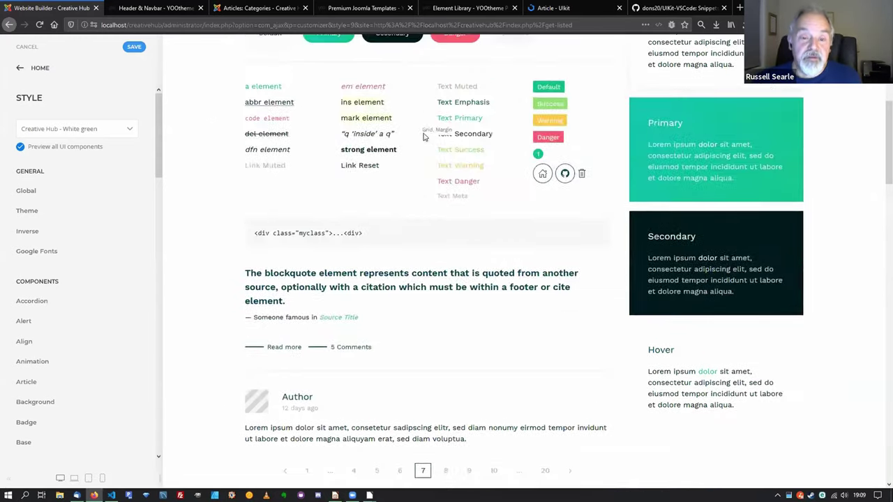
scroll(424, 137, up, 4)
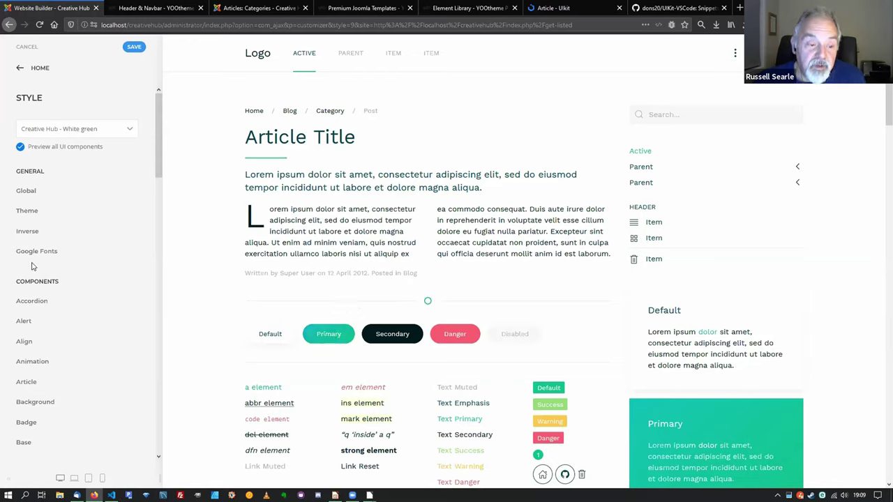
Open the Button component's style settings, examine the general, Default, Primary, Secondary, Danger, Disabled and Text options, and return to the style overview.
scroll(41, 280, down, 2)
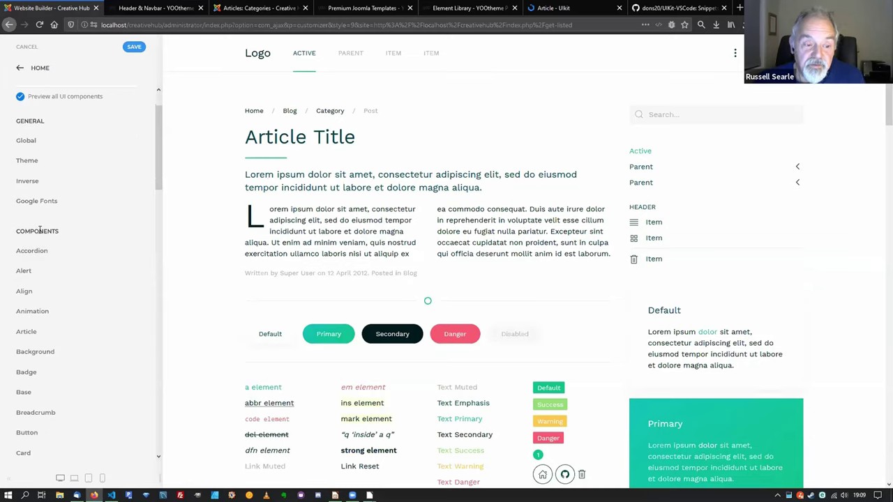
scroll(39, 230, down, 4)
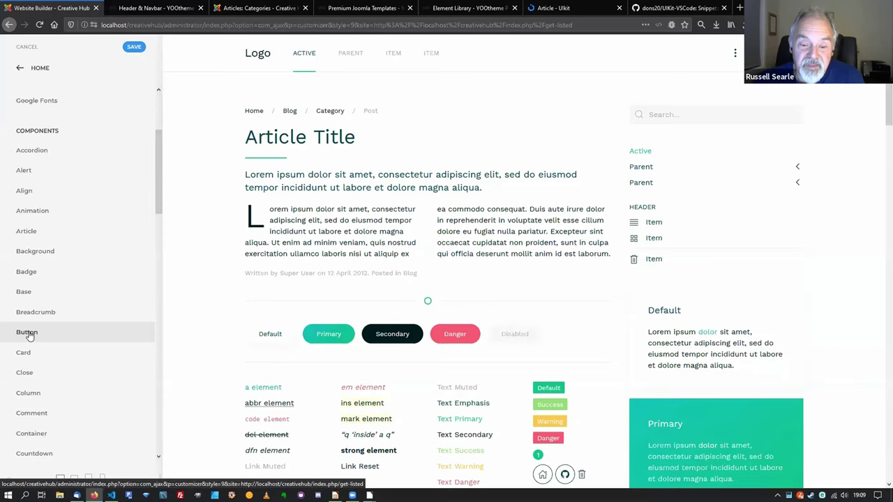
click(27, 333)
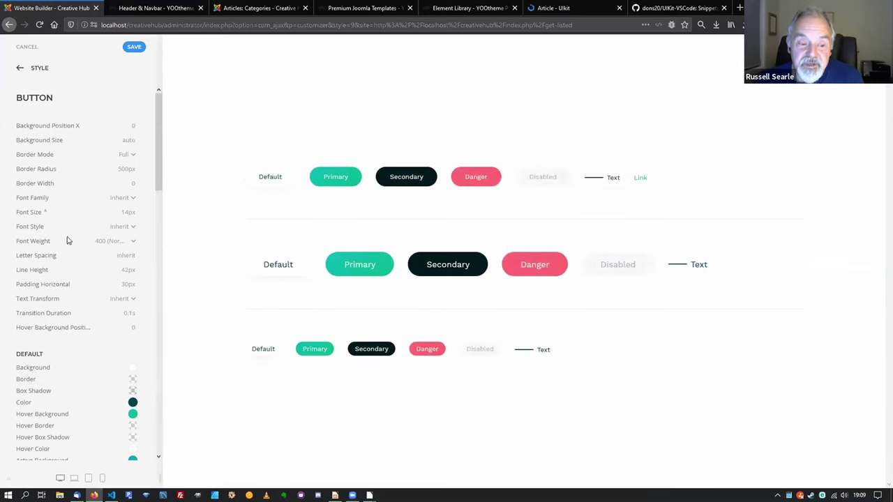
scroll(90, 423, down, 5)
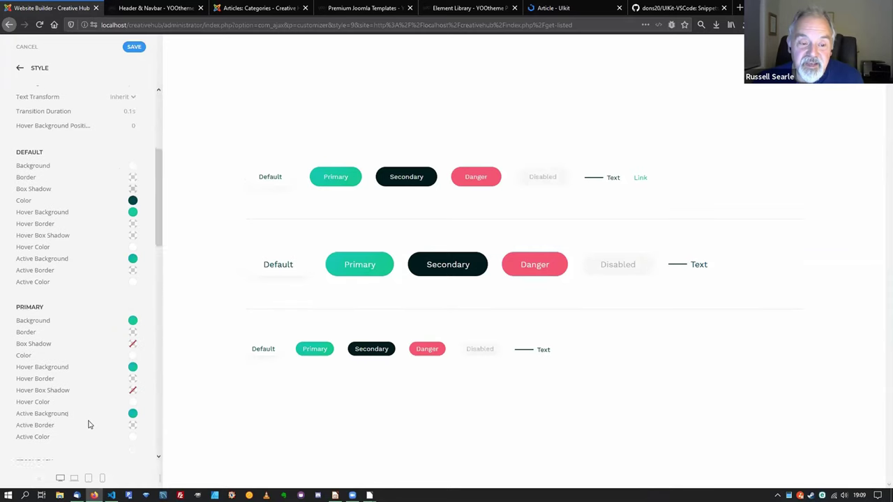
scroll(89, 424, down, 3)
scroll(89, 424, up, 4)
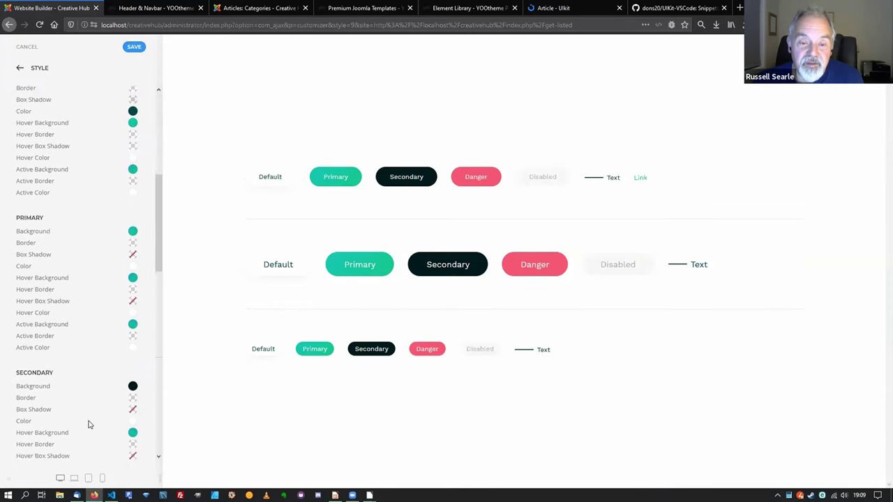
scroll(88, 422, up, 4)
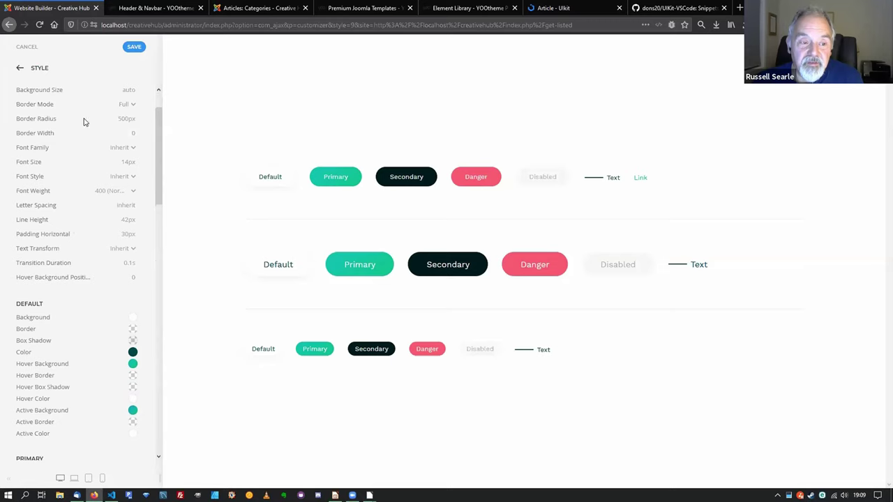
scroll(62, 300, down, 5)
scroll(63, 356, down, 4)
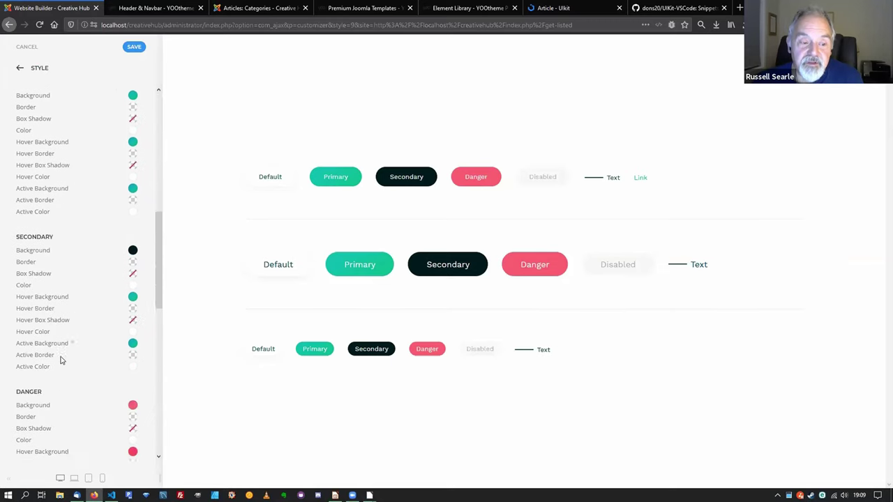
scroll(56, 396, down, 4)
scroll(57, 408, down, 3)
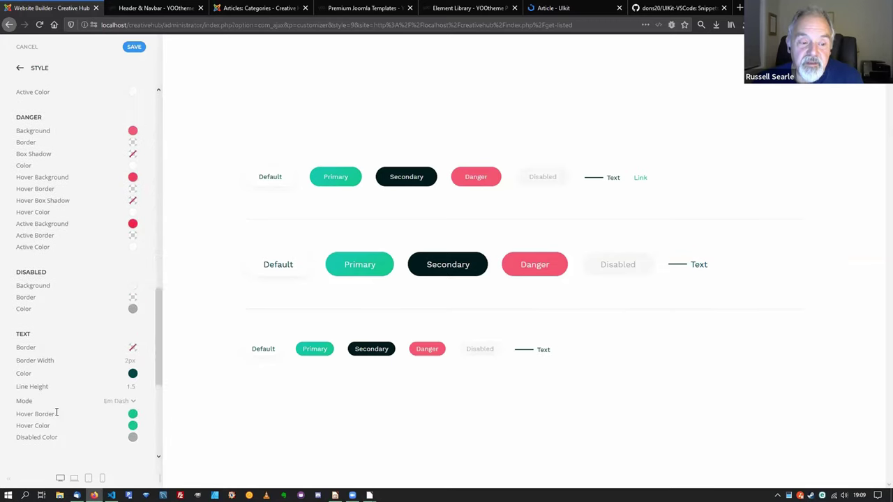
scroll(83, 349, up, 6)
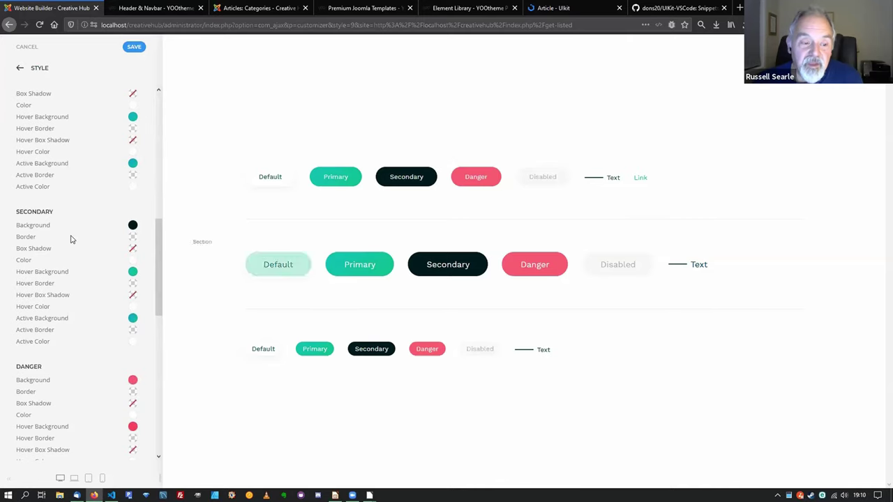
scroll(75, 209, up, 7)
scroll(74, 165, up, 4)
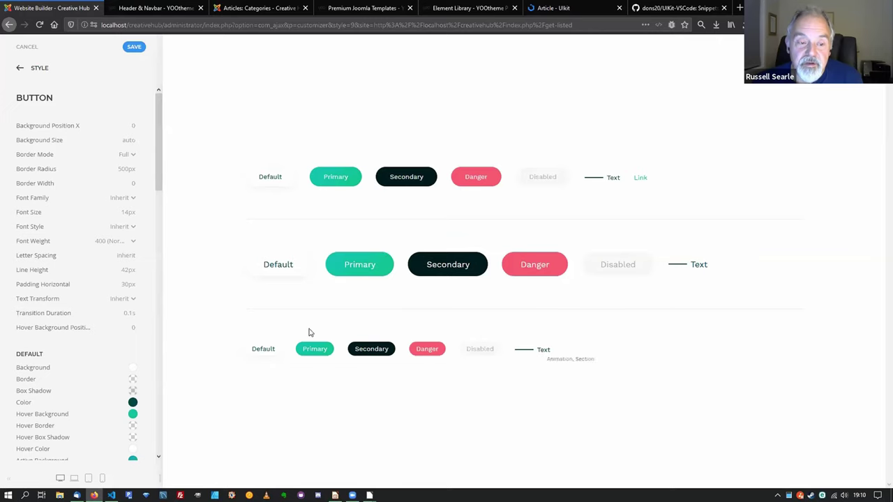
click(21, 71)
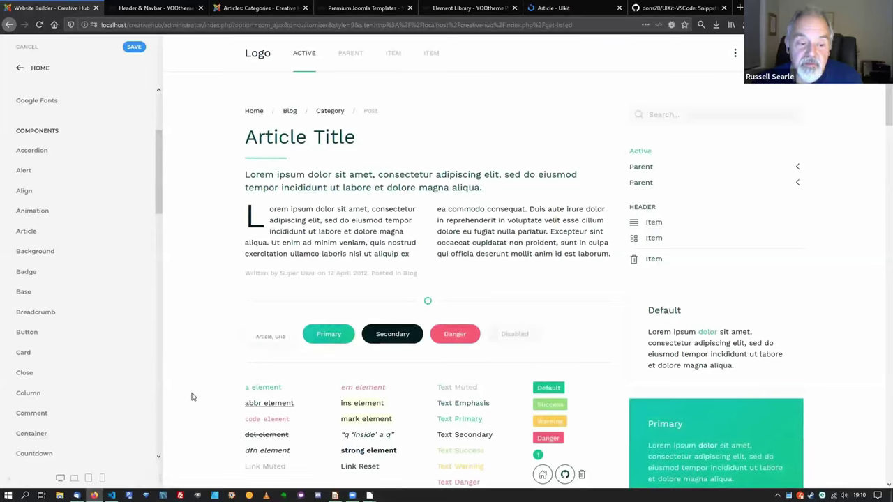
Open the Grid component's style settings, review its gutter options for each size, and return to the style overview.
scroll(90, 340, down, 6)
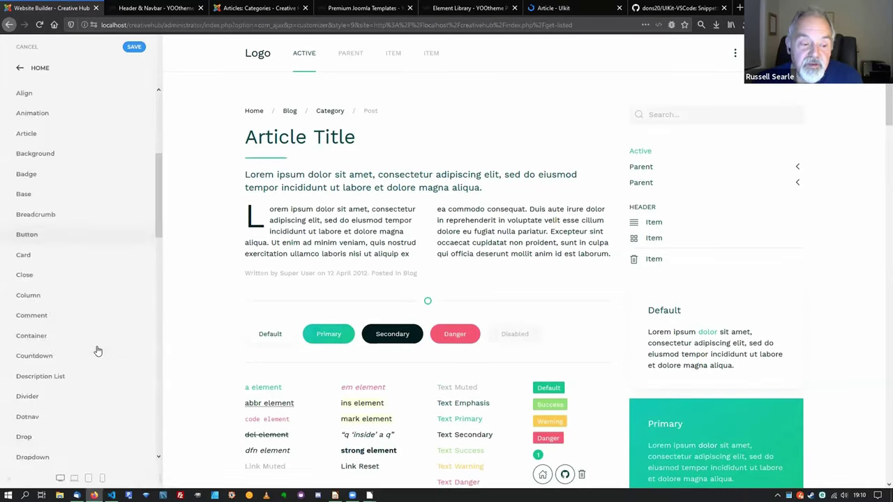
scroll(40, 255, up, 2)
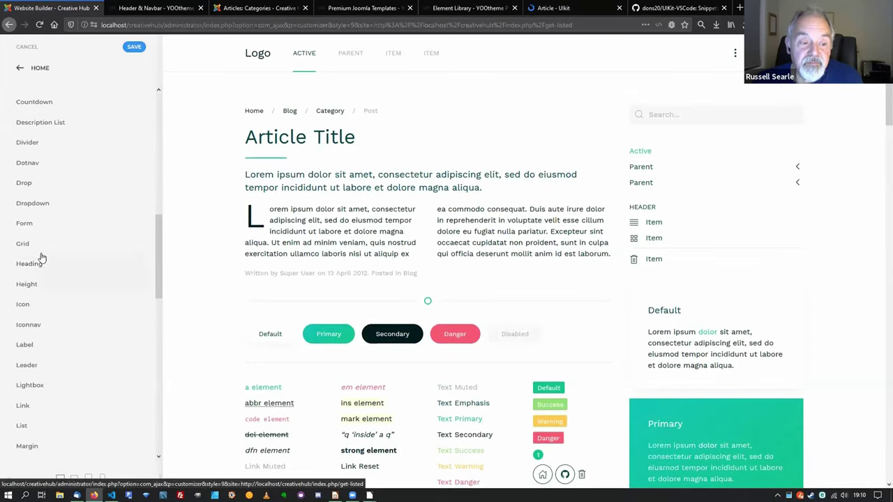
click(40, 244)
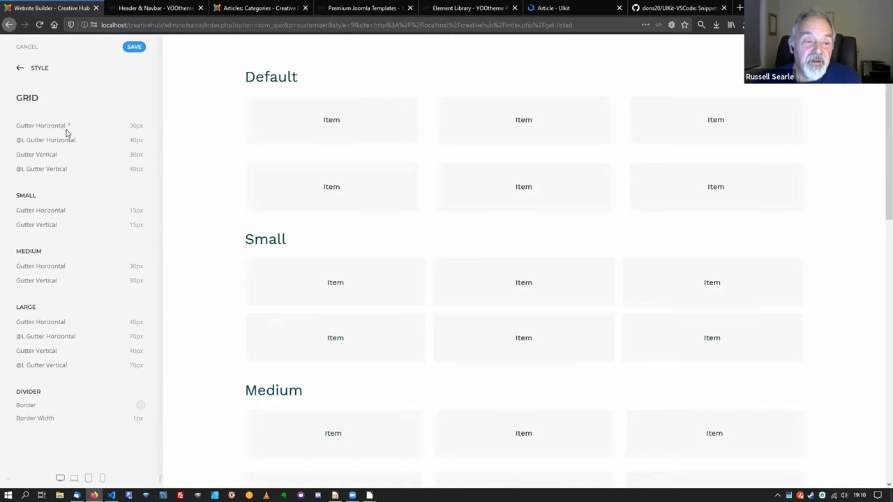
mouse_move(69, 128)
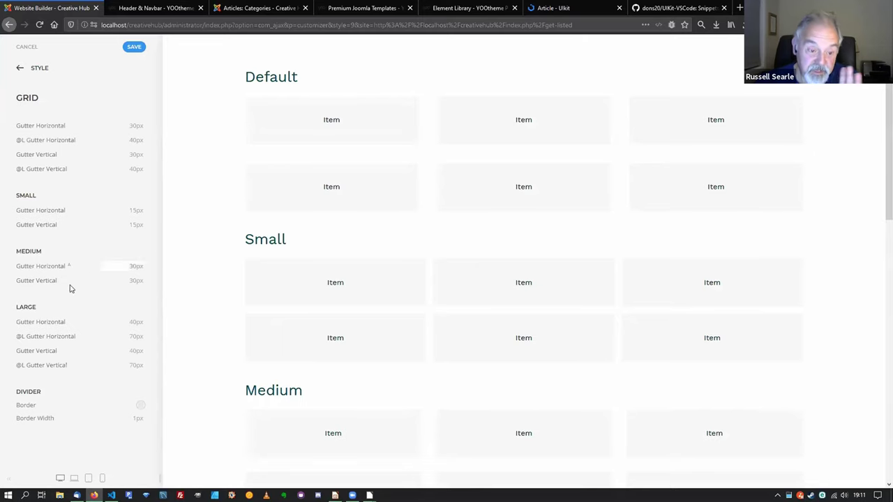
click(22, 69)
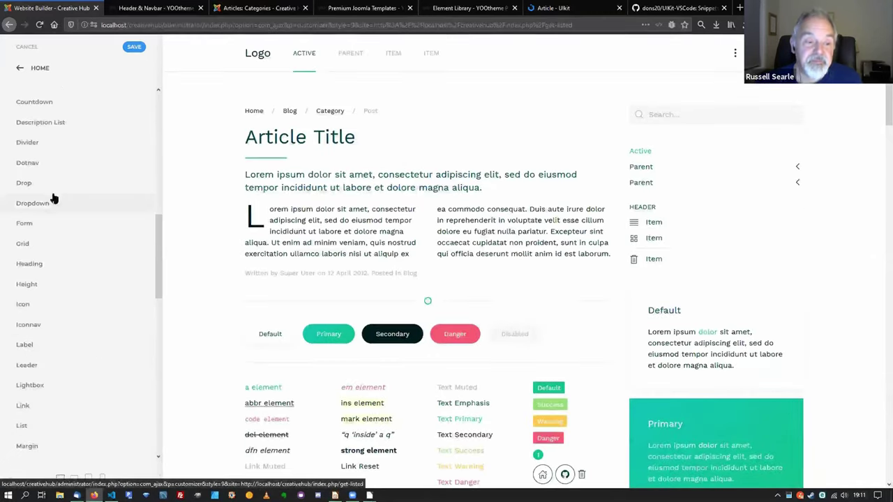
Open the Global style settings, review the typography, color and background options, and return to the style overview.
scroll(92, 177, up, 5)
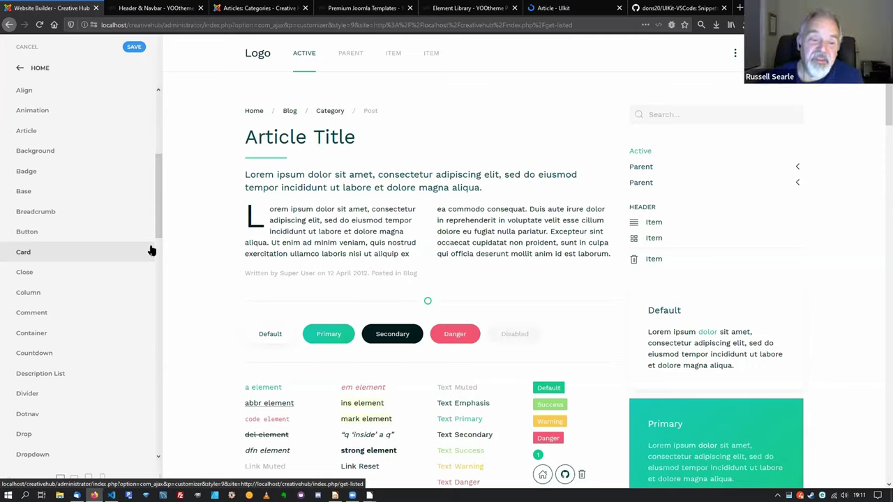
scroll(110, 175, up, 3)
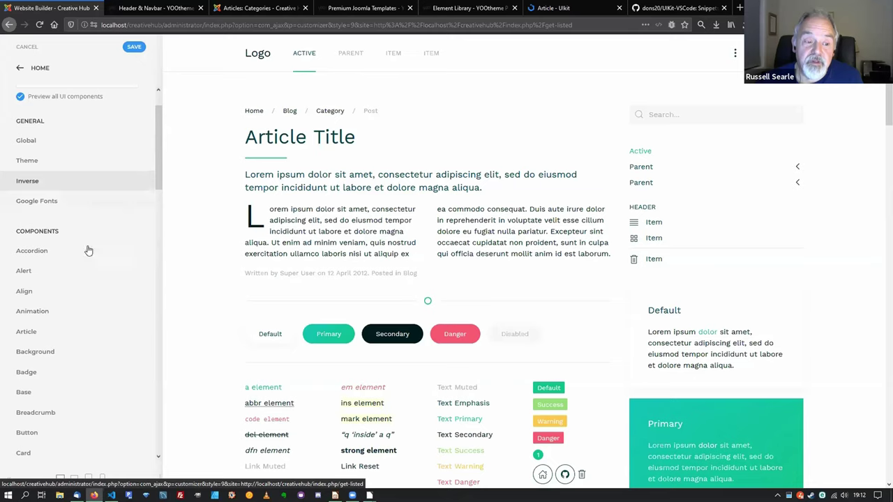
click(26, 142)
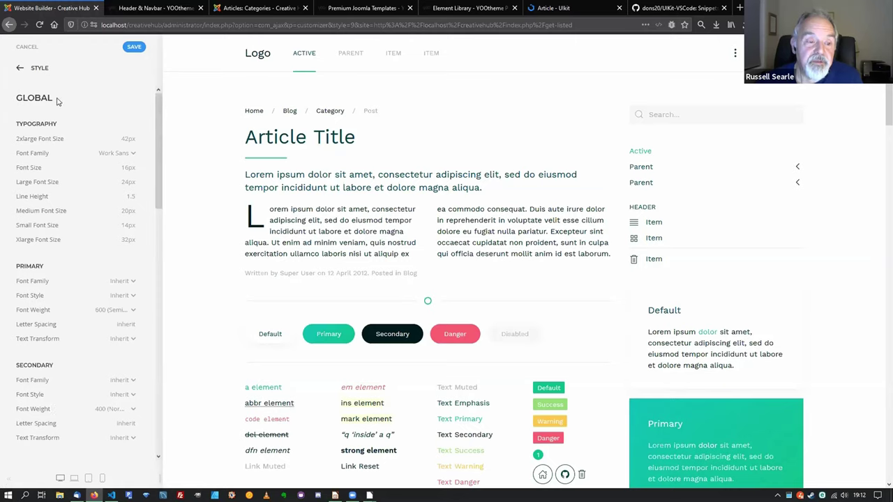
scroll(63, 244, down, 4)
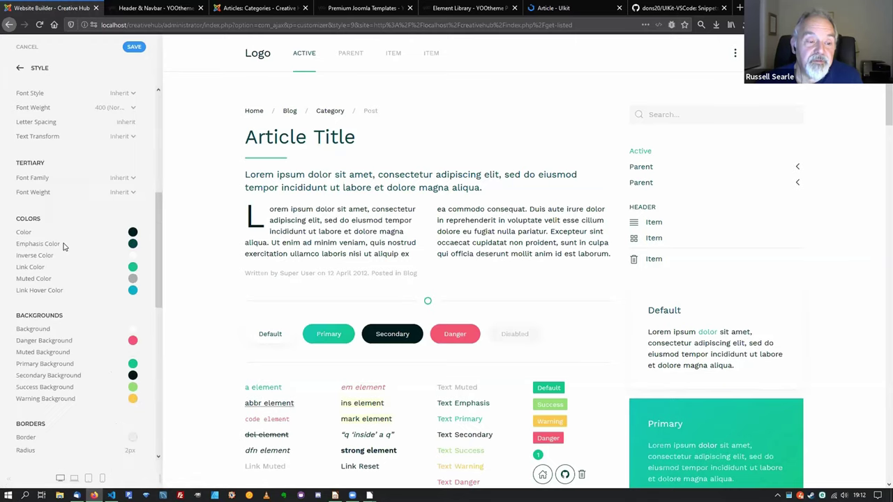
scroll(64, 246, up, 4)
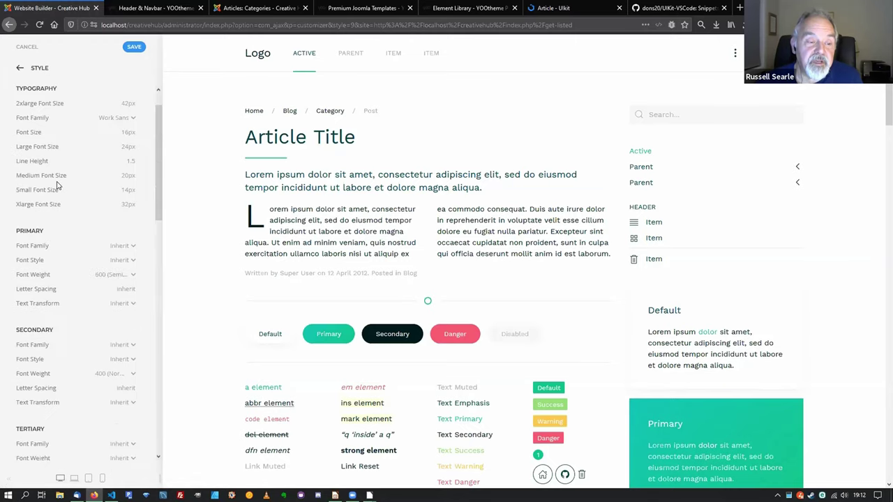
click(19, 68)
Open the general Theme style settings and examine the preview of the page layout, sidebar and box decorations.
click(26, 165)
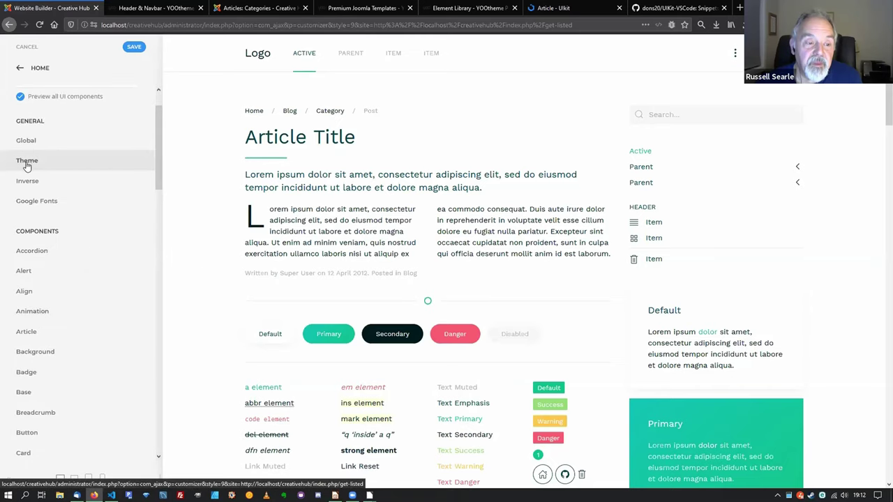
click(70, 162)
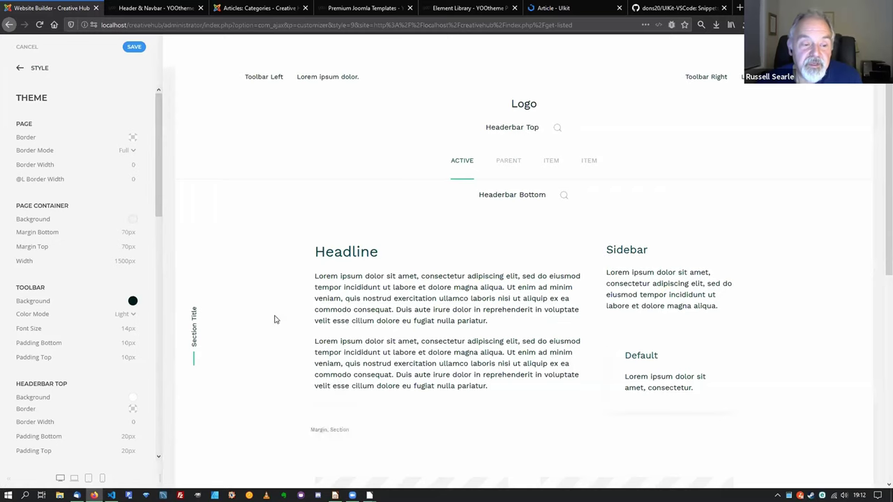
scroll(450, 302, down, 3)
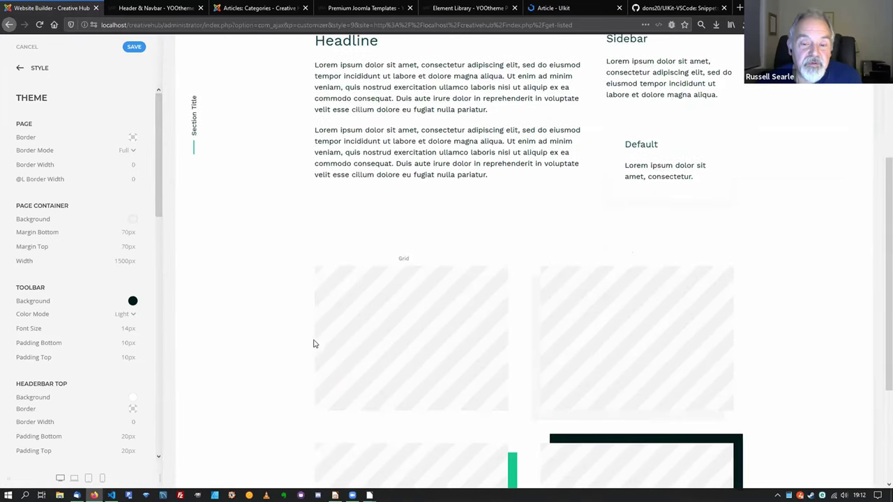
scroll(248, 332, down, 2)
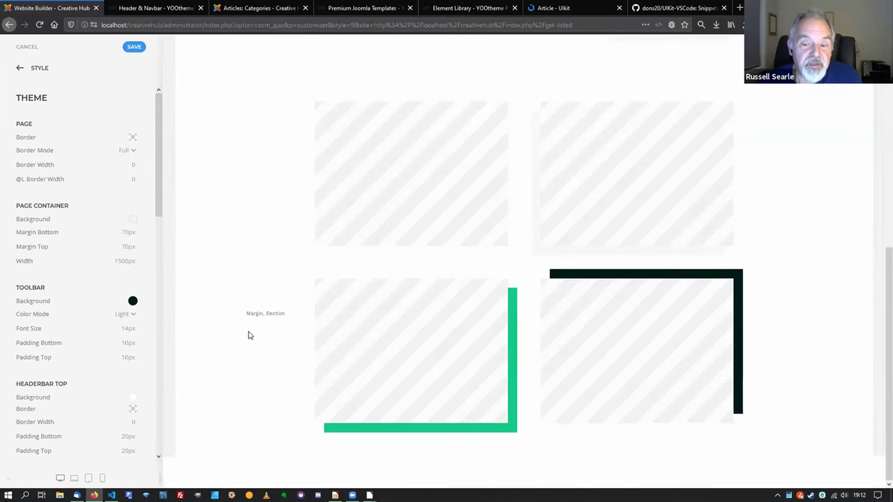
Finish examining the Theme preview, review the Inverse style settings, and return to the style overview.
scroll(248, 334, up, 5)
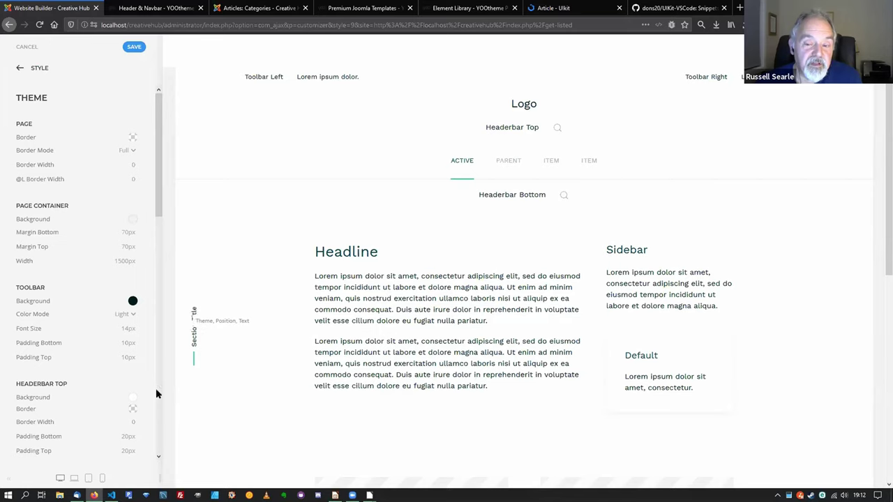
click(19, 71)
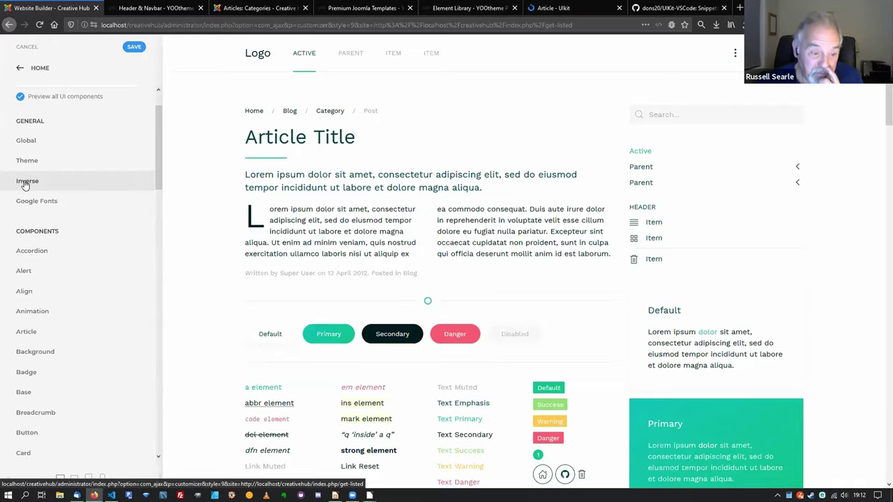
click(26, 181)
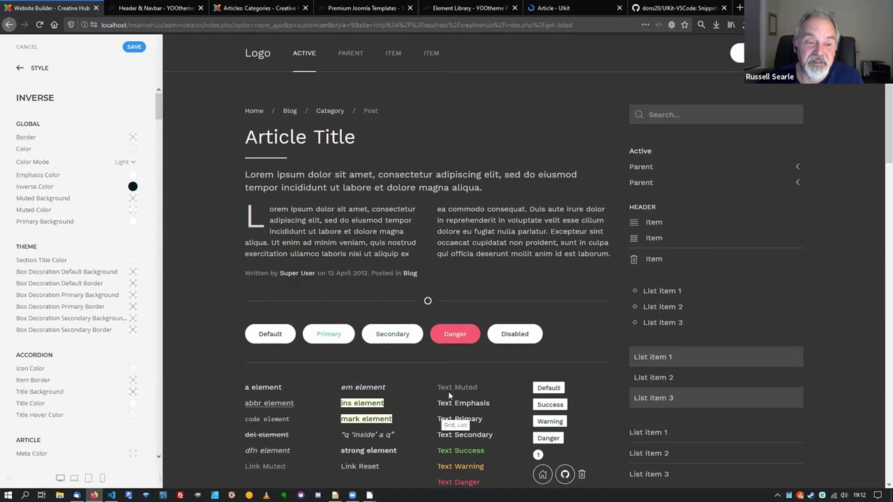
click(23, 67)
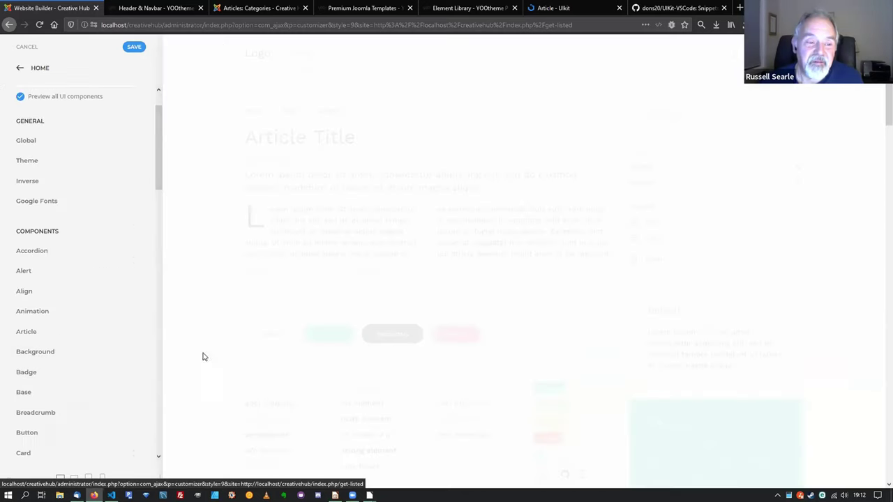
Review the Google Fonts variants and languages settings, return to the style overview, and examine the full component list.
click(50, 202)
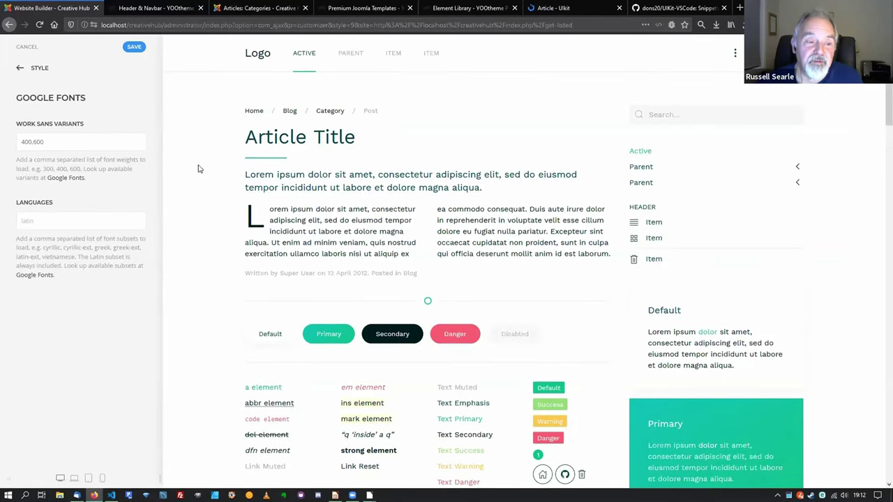
click(20, 68)
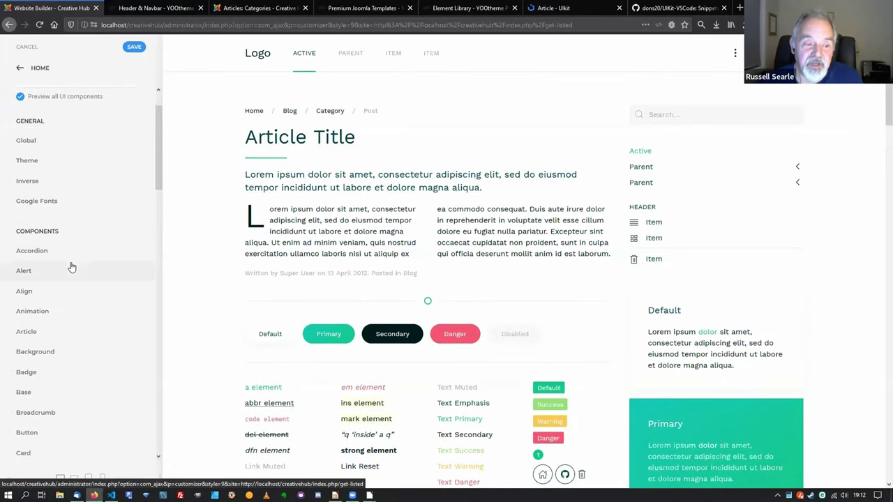
scroll(98, 262, down, 5)
scroll(98, 262, down, 15)
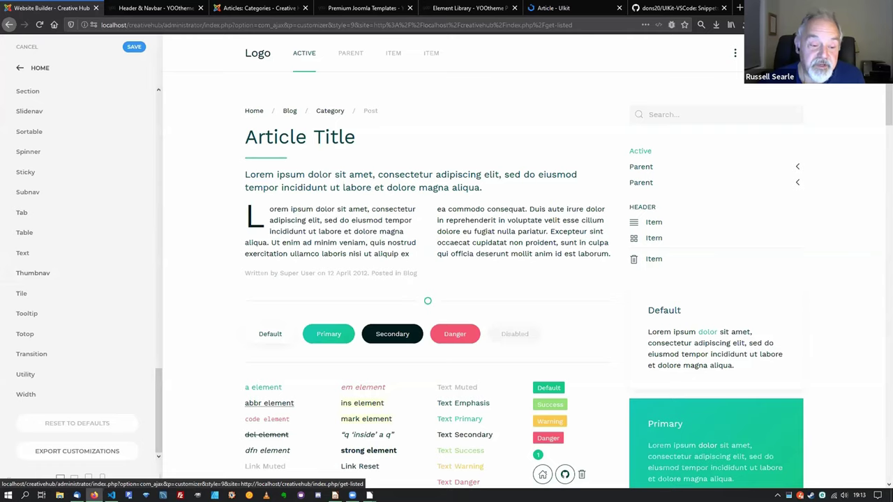
Preview the UI components at laptop width and at tablet width.
mouse_move(156, 415)
mouse_down()
mouse_move(156, 377)
mouse_move(156, 404)
mouse_up()
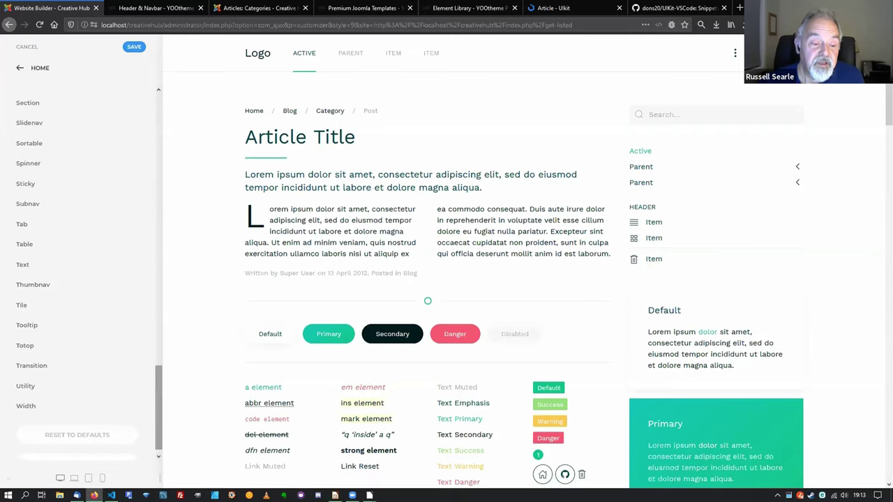
click(74, 480)
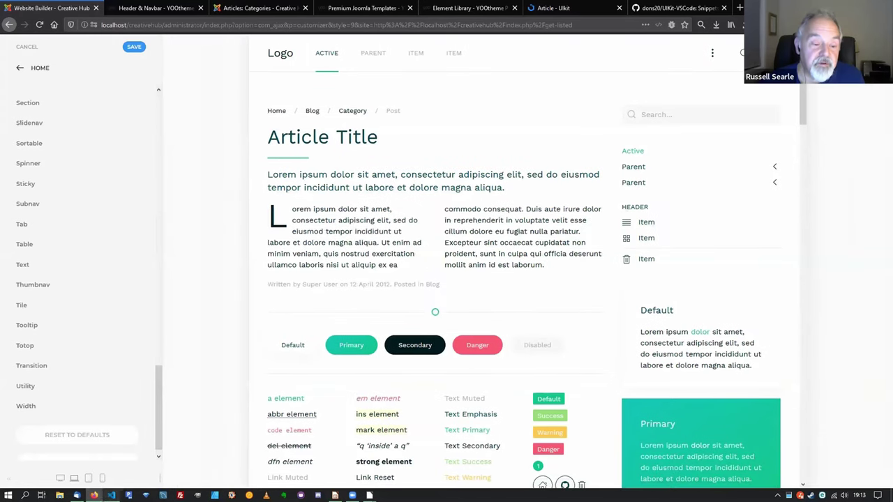
click(88, 479)
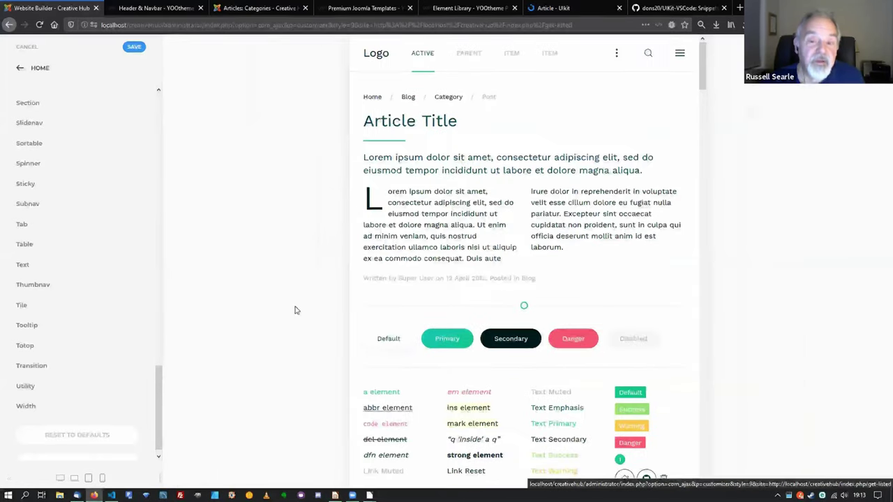
Turn off the preview of all UI components and examine the Get Listed page at phone width.
drag(163, 404, 175, 78)
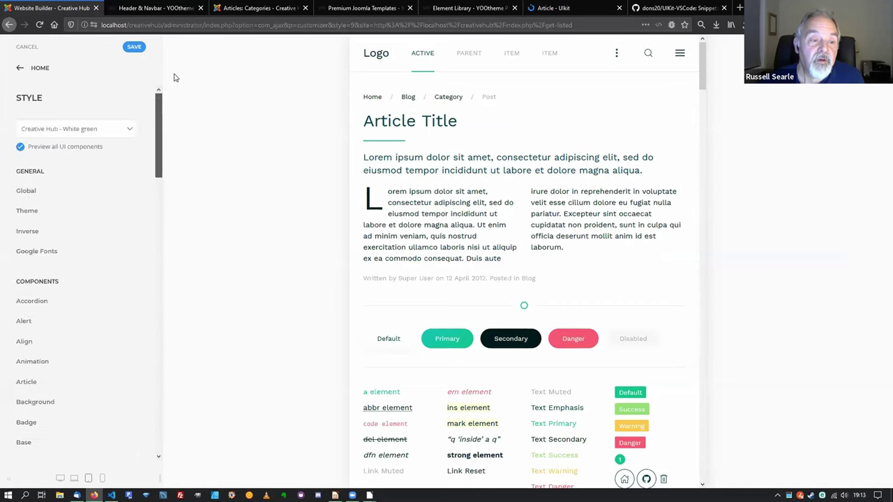
click(32, 148)
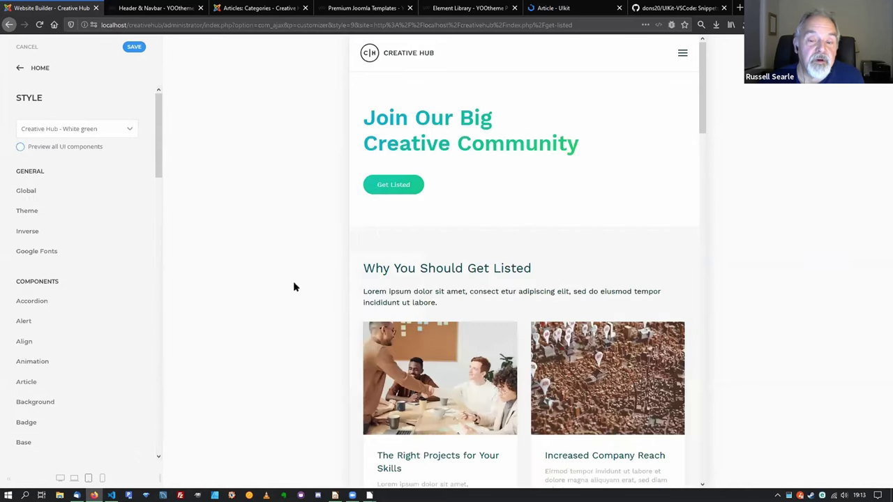
click(103, 479)
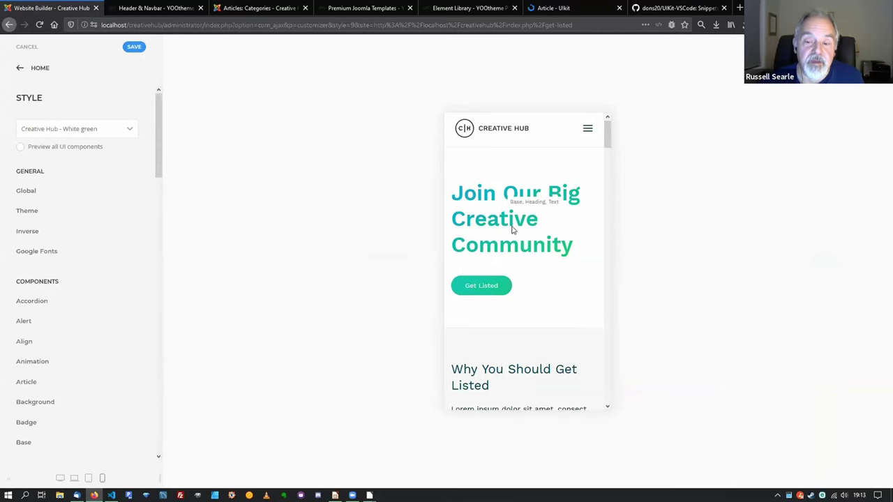
scroll(511, 229, down, 15)
scroll(504, 343, down, 5)
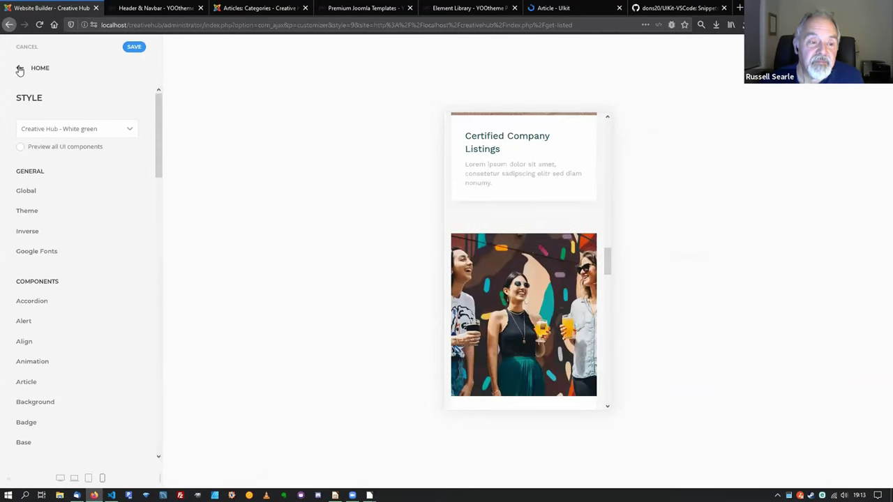
Restore the desktop preview size, revisit the style overview, and return to the main YOOtheme menu.
click(20, 70)
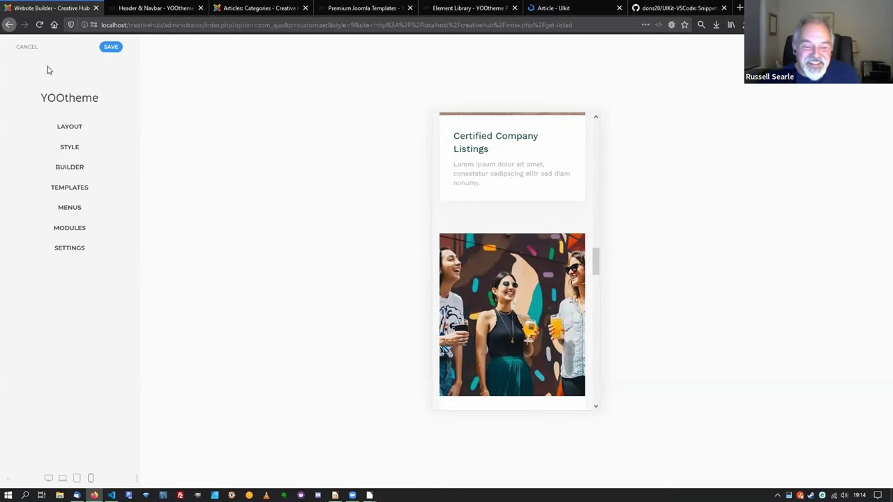
click(48, 479)
scroll(255, 191, down, 1)
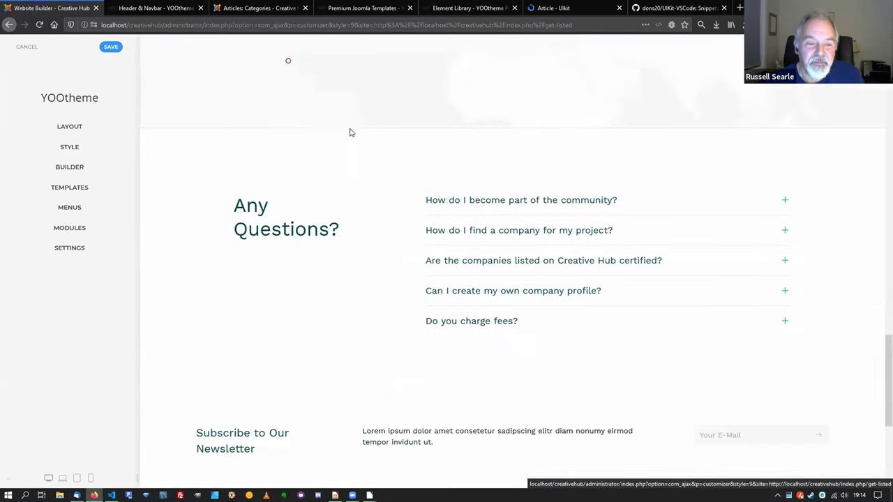
click(59, 145)
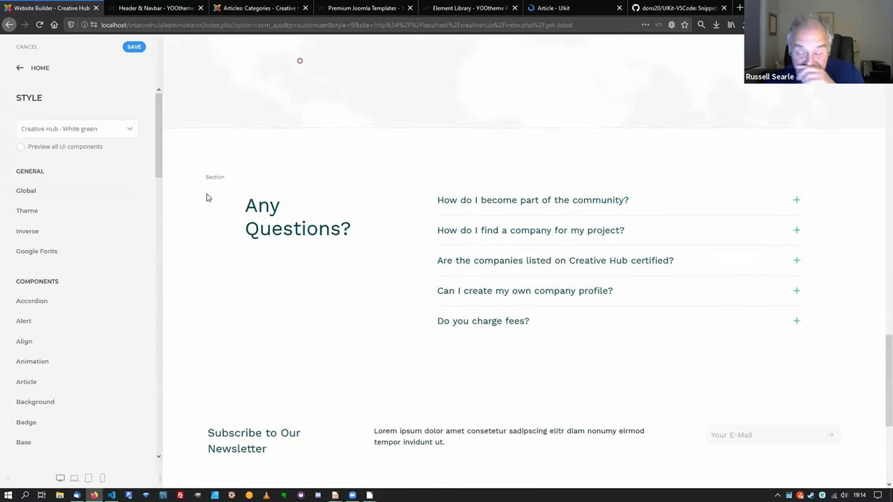
click(20, 71)
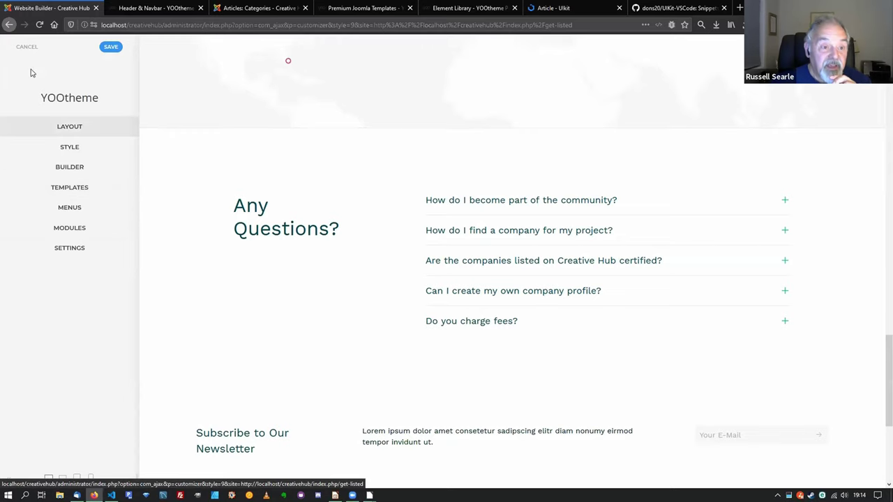
Discard the unsaved style changes and close the website builder to return to the Joomla Control Panel.
click(21, 47)
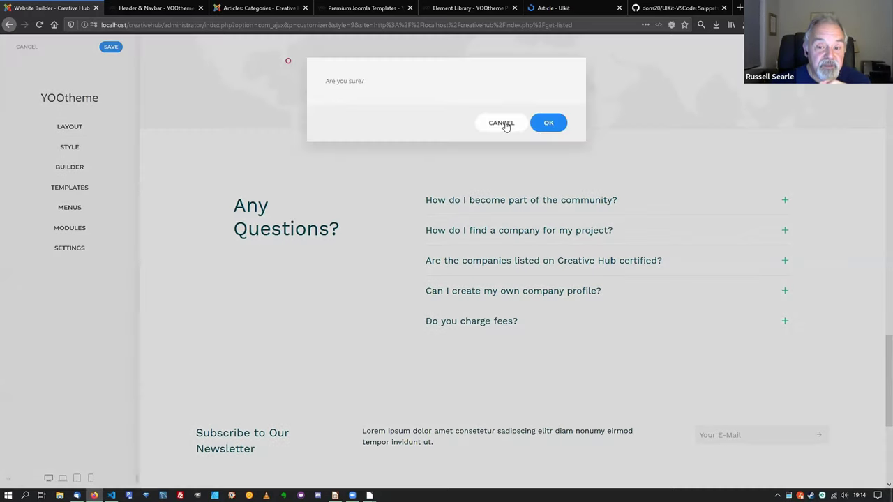
click(506, 124)
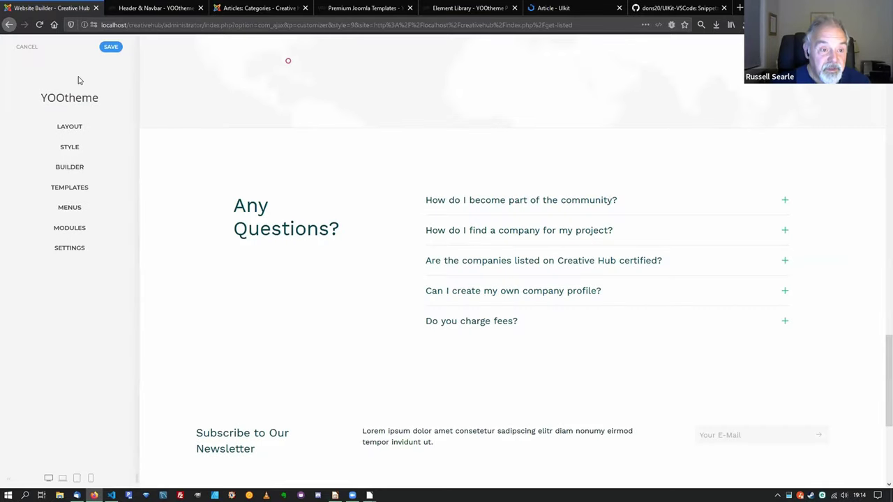
click(25, 49)
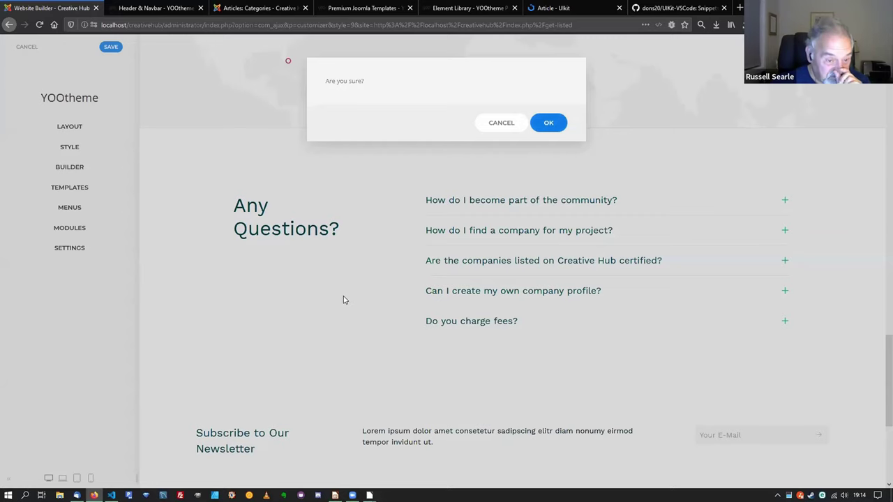
key(Return)
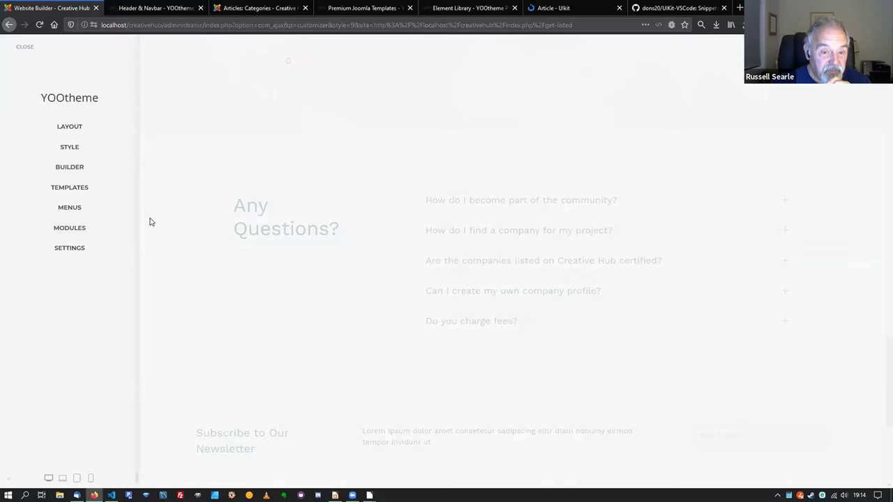
click(25, 48)
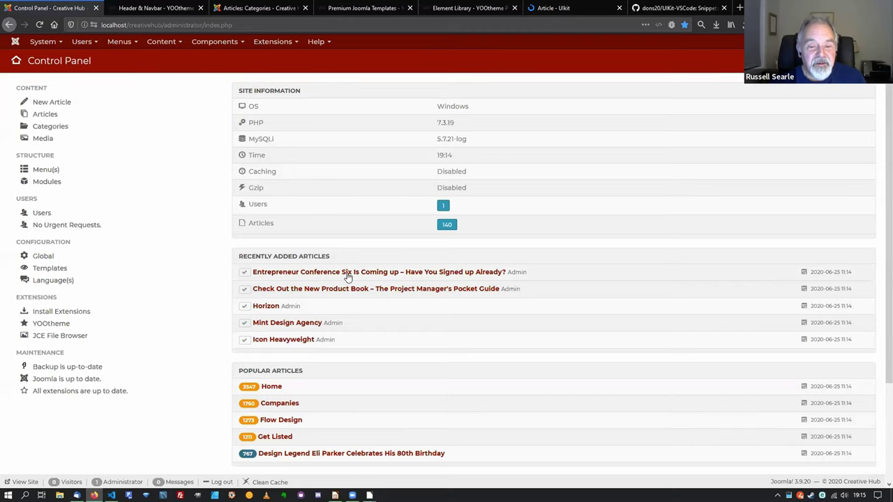
Reopen the YOOtheme website builder, inspect the Header Get Listed module, and leave it without saving.
click(60, 325)
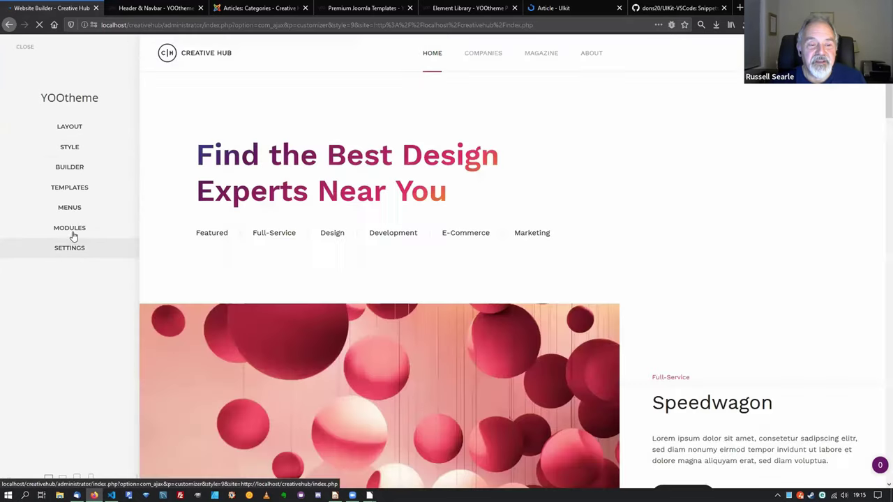
click(73, 228)
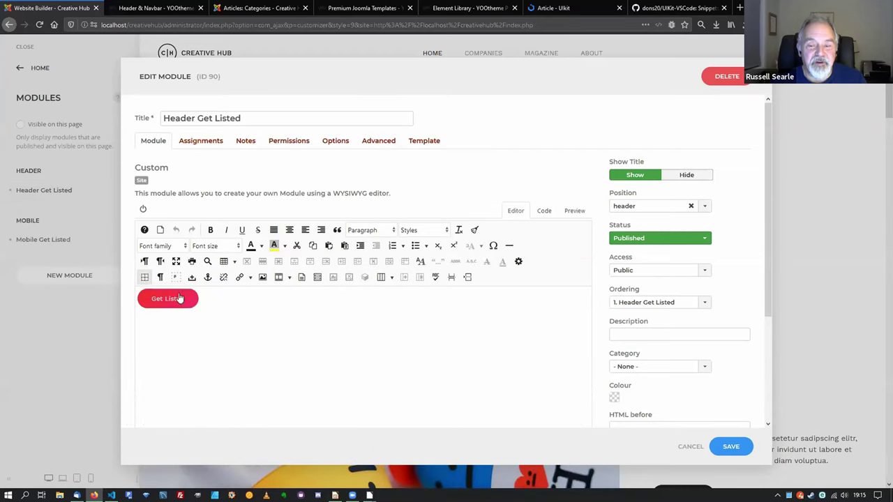
click(689, 447)
click(19, 69)
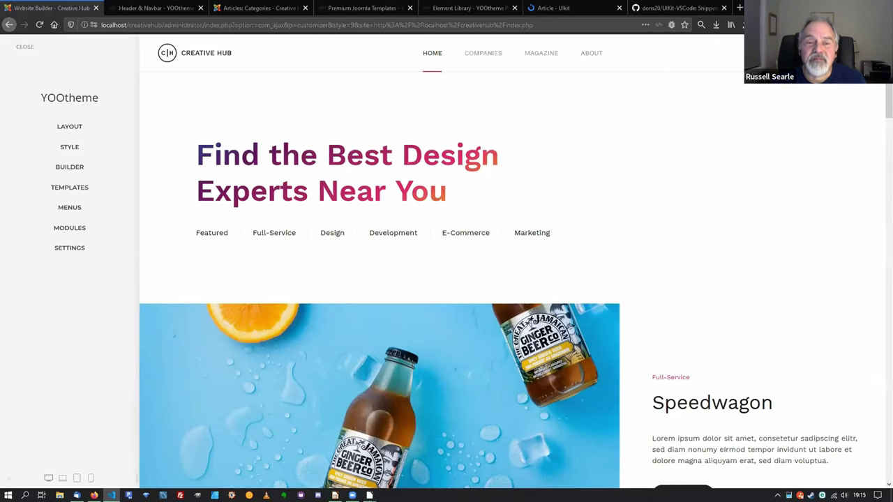
Switch to Visual Studio Code to view custom.css, return to Firefox, and close the website builder.
key(alt+Tab)
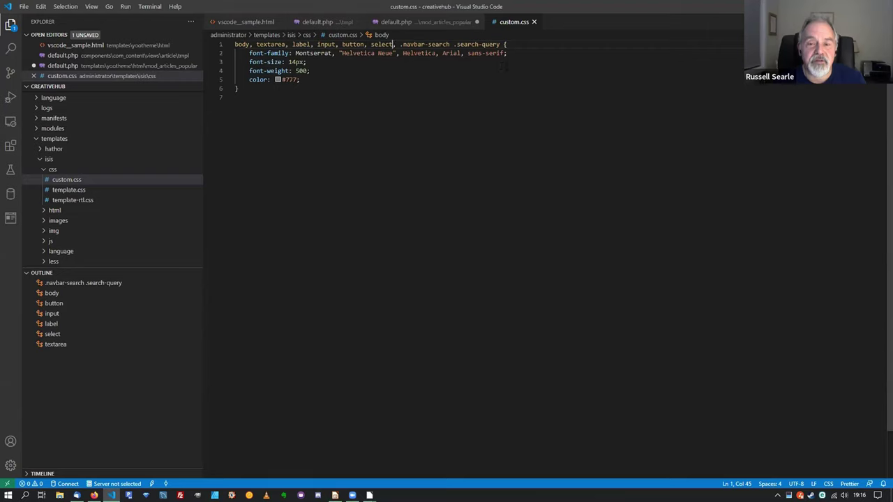
click(94, 495)
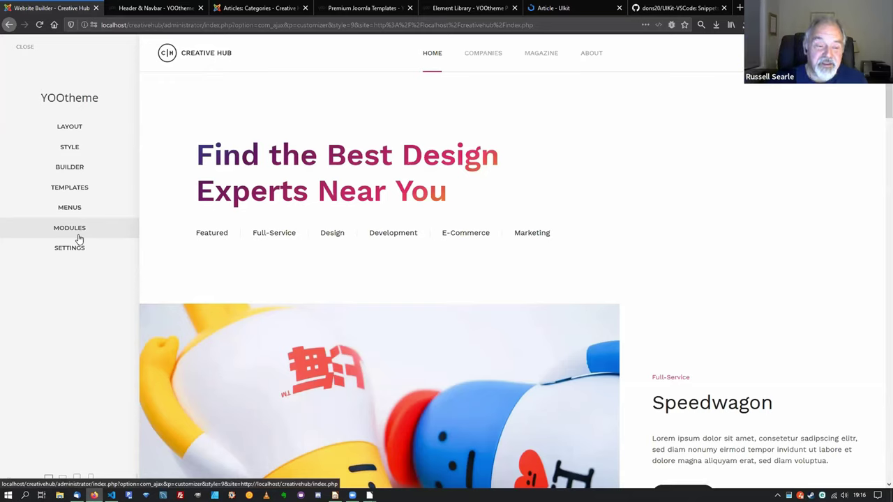
click(19, 46)
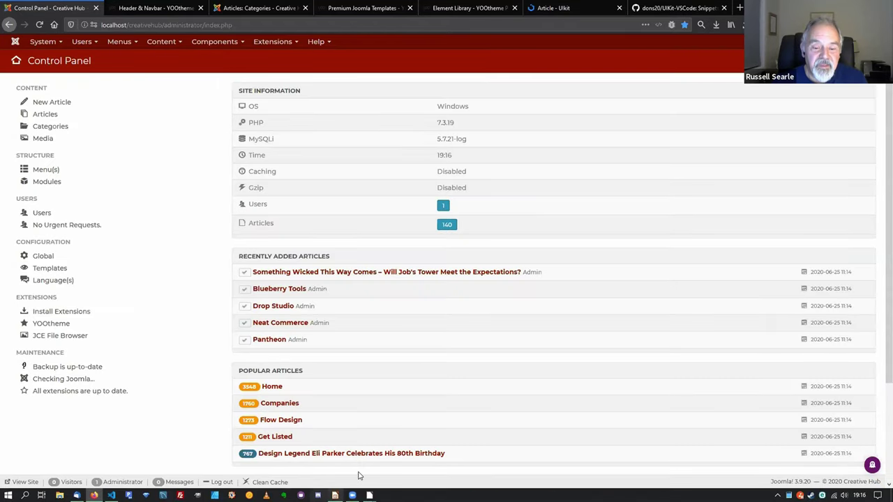
Switch to the slide presentation and advance from WordPress vs Joomla! to The designer experience slide.
mouse_move(369, 495)
click(318, 450)
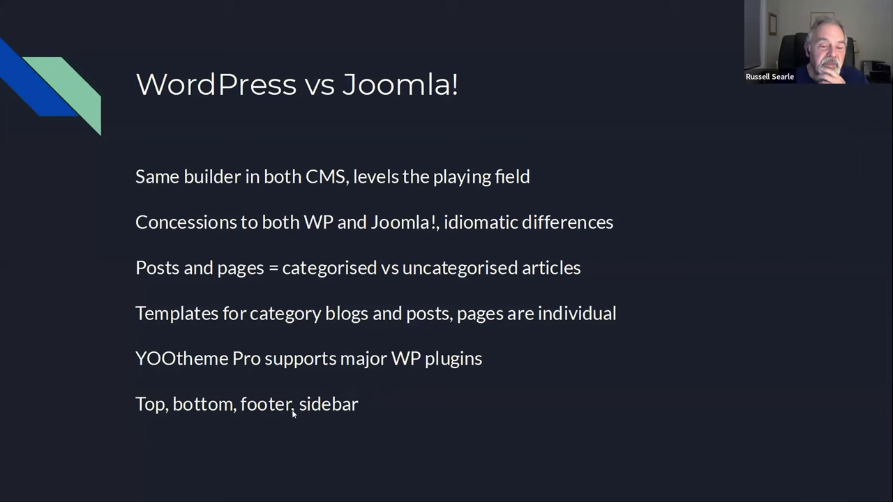
click(669, 364)
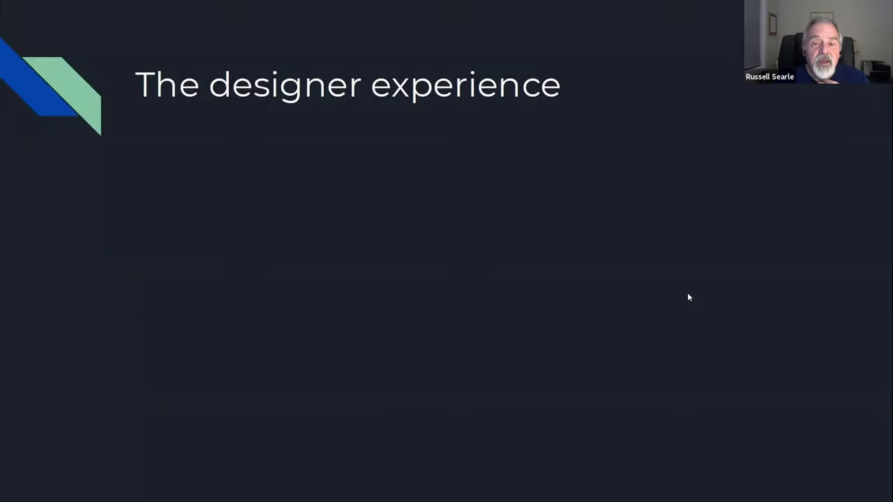
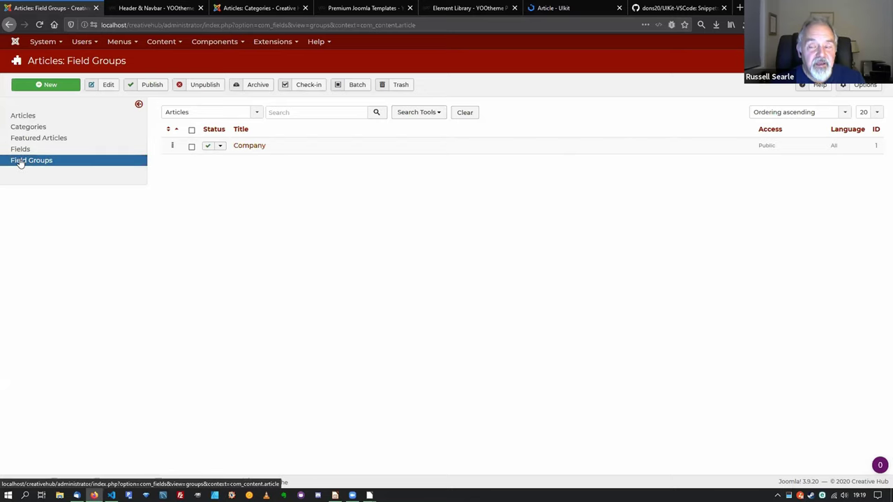
Inspect the Company field group, close it without saving, and display the list of article fields.
click(259, 149)
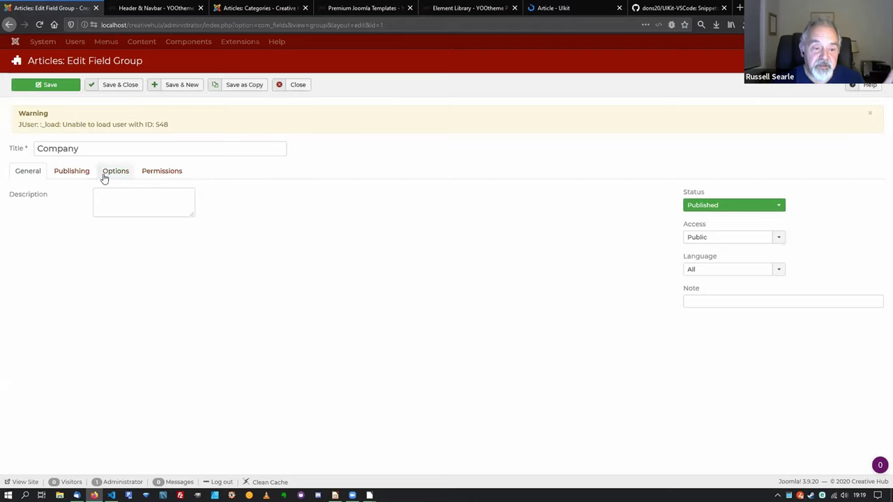
click(286, 86)
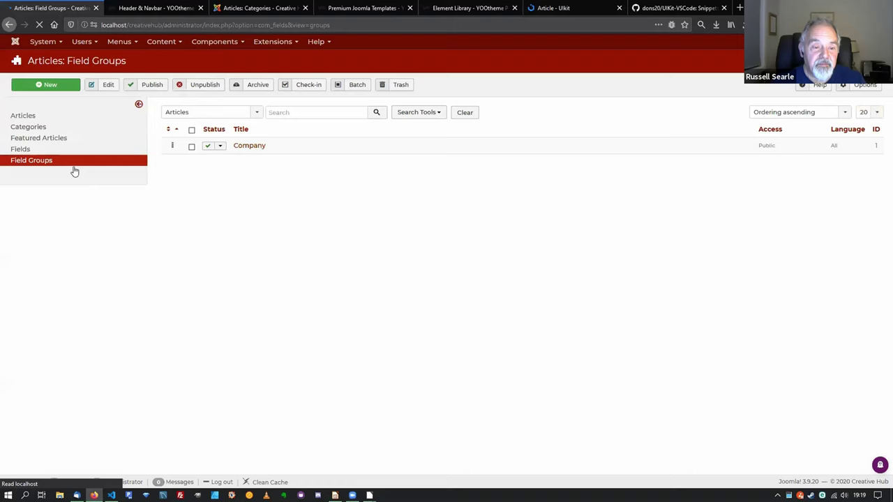
click(20, 150)
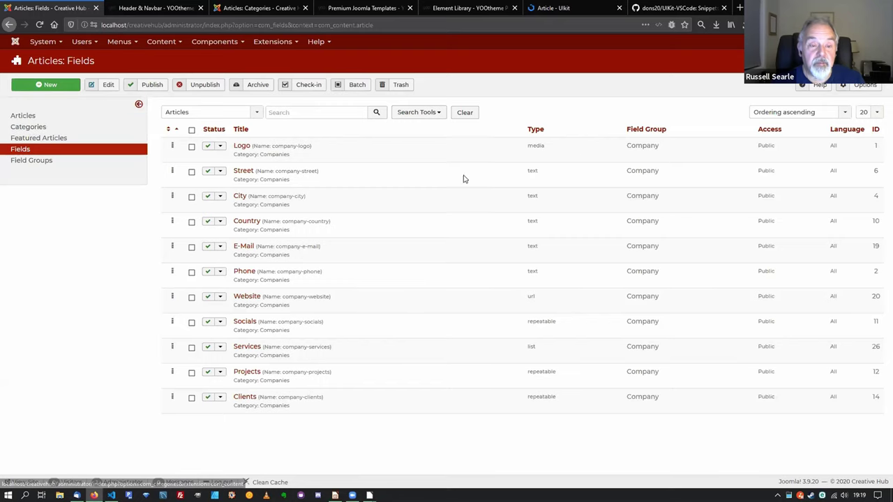
Inspect the Options and Publishing settings of the Companies article category, and close it without saving.
click(38, 127)
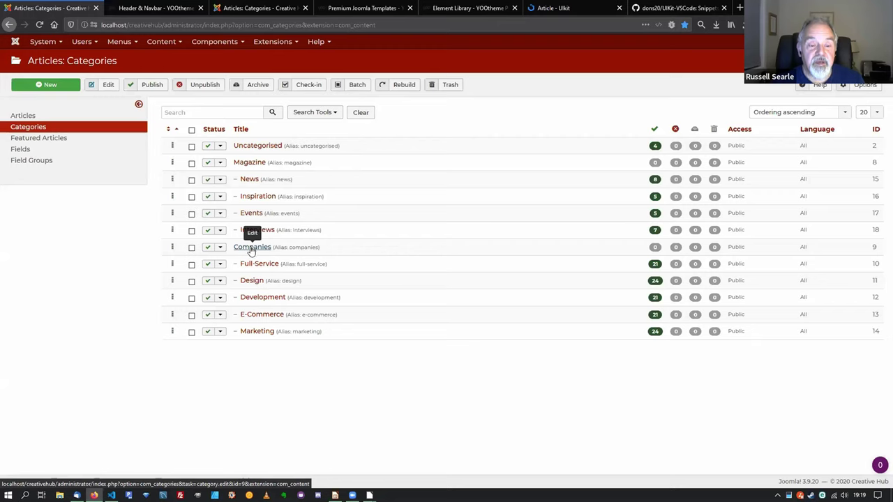
click(251, 248)
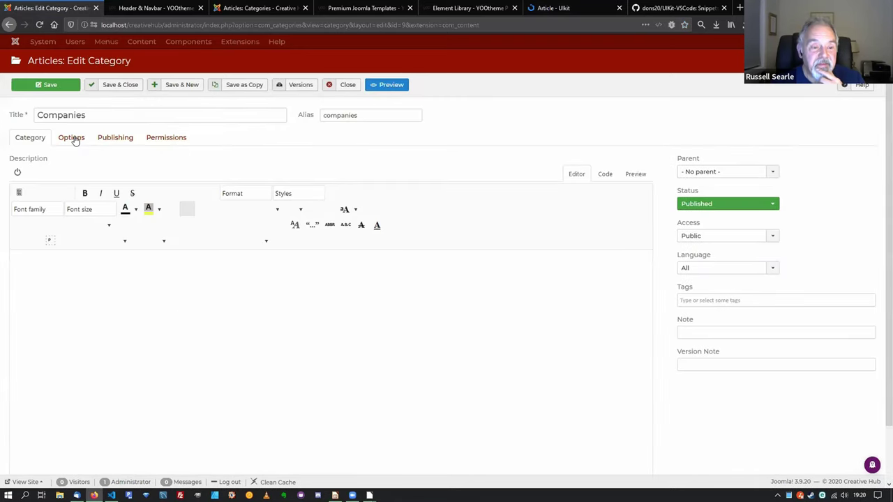
click(75, 139)
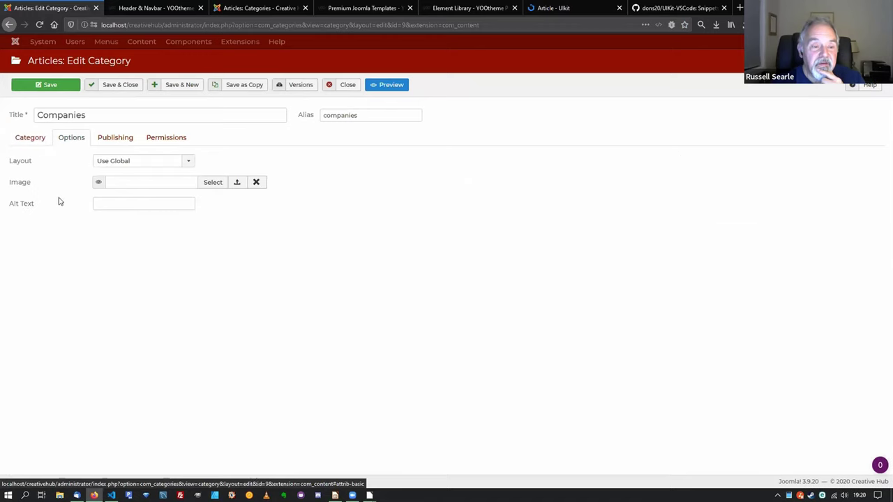
click(127, 140)
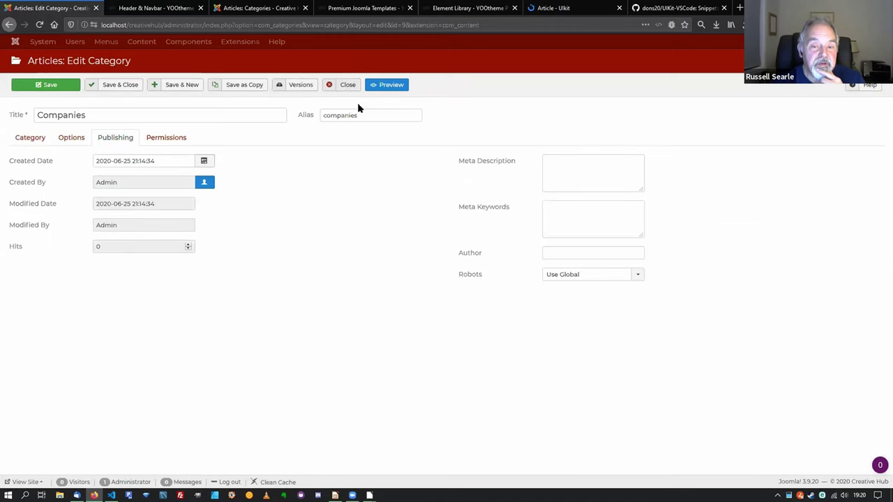
click(345, 85)
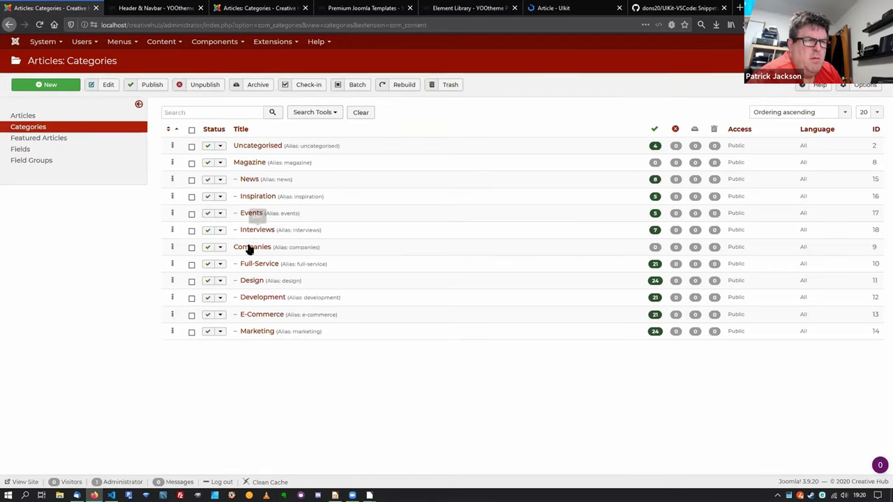
Review the Publishing, Options and General settings of the Company field group, and close it without saving.
click(28, 162)
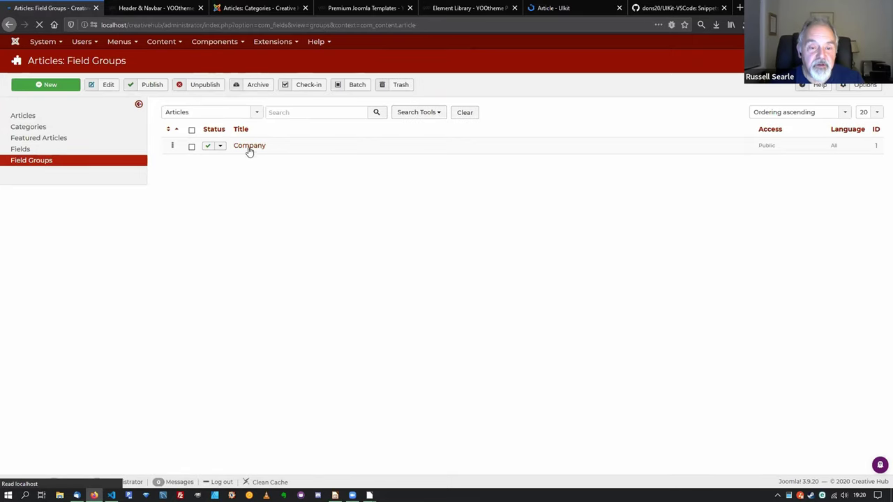
click(245, 153)
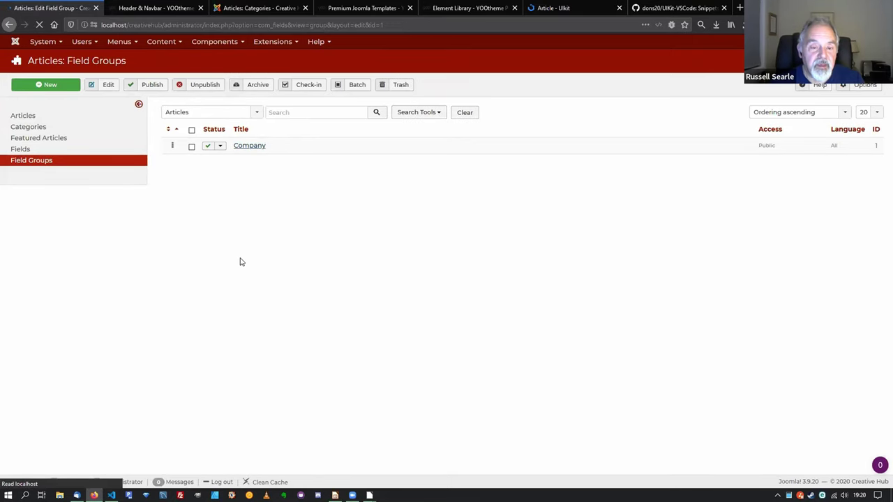
click(78, 178)
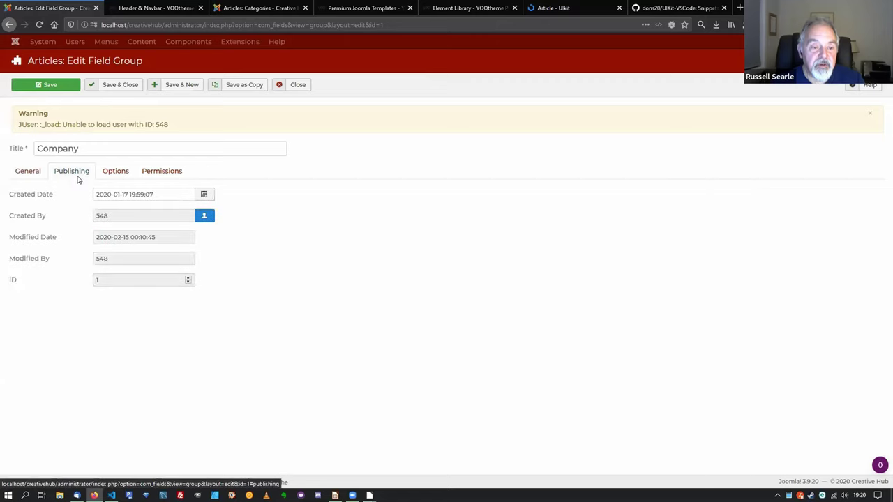
click(116, 174)
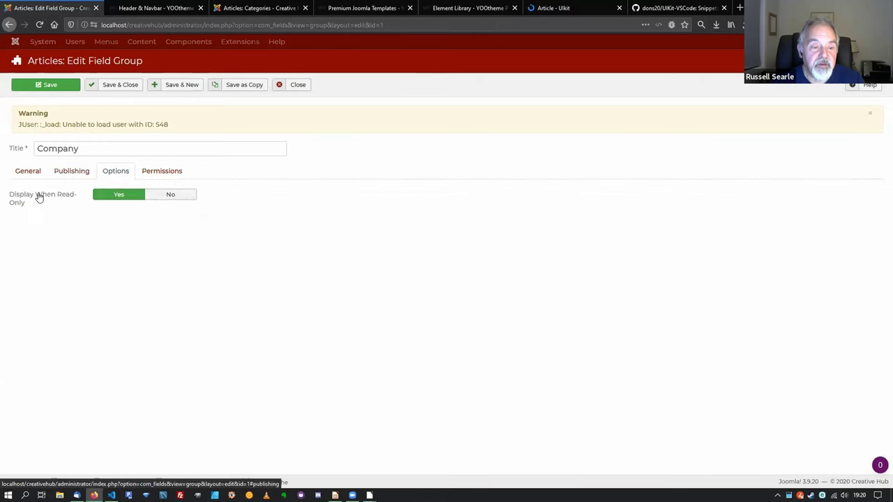
click(72, 173)
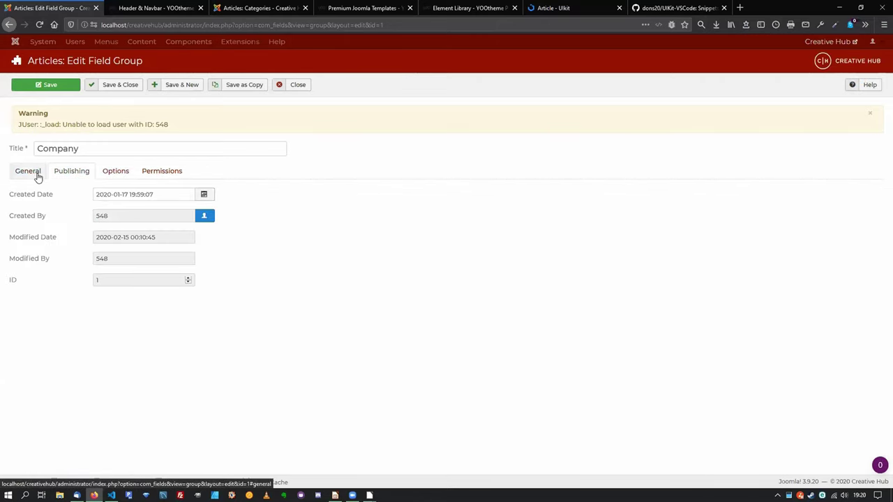
click(28, 171)
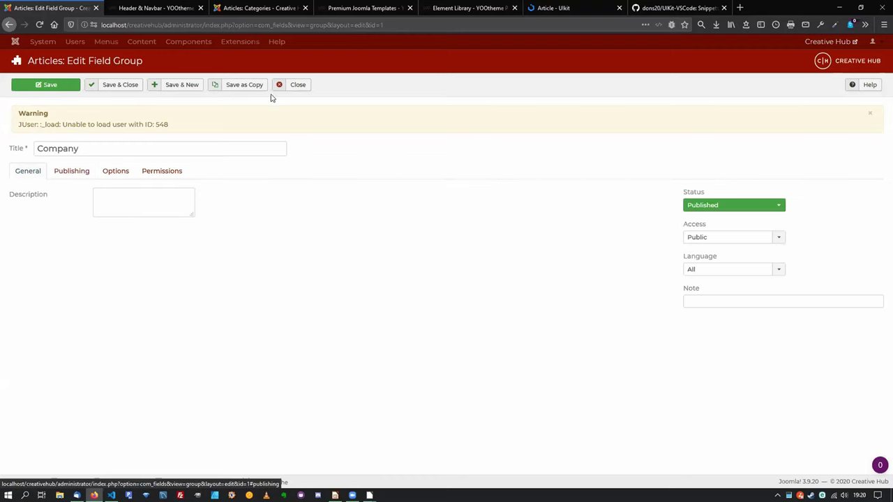
click(293, 86)
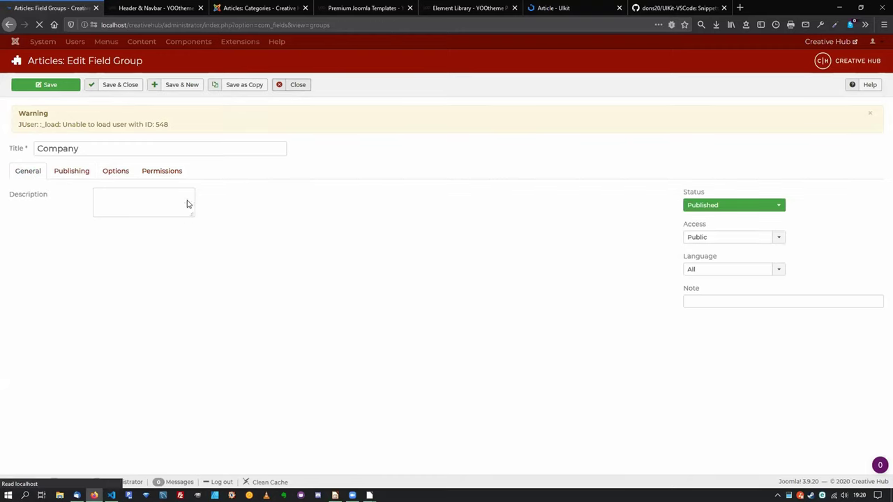
Display the article list, filter it by the Companies category, and look through the matching articles.
click(31, 119)
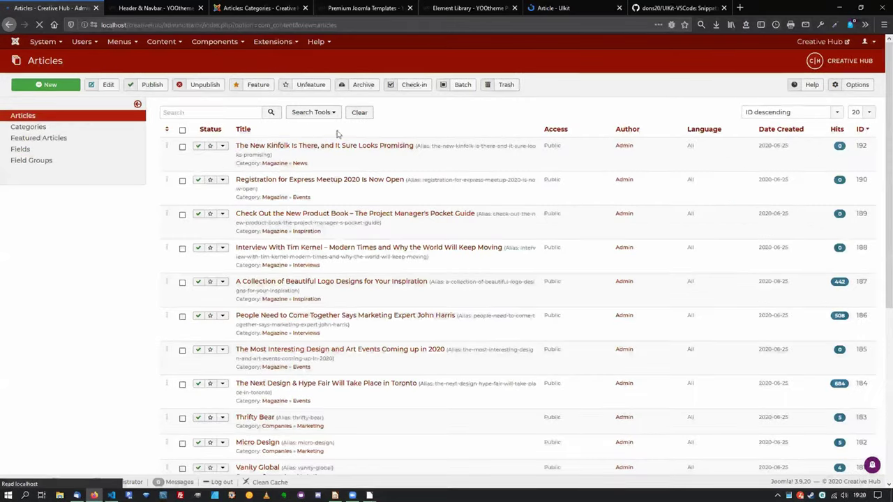
click(335, 113)
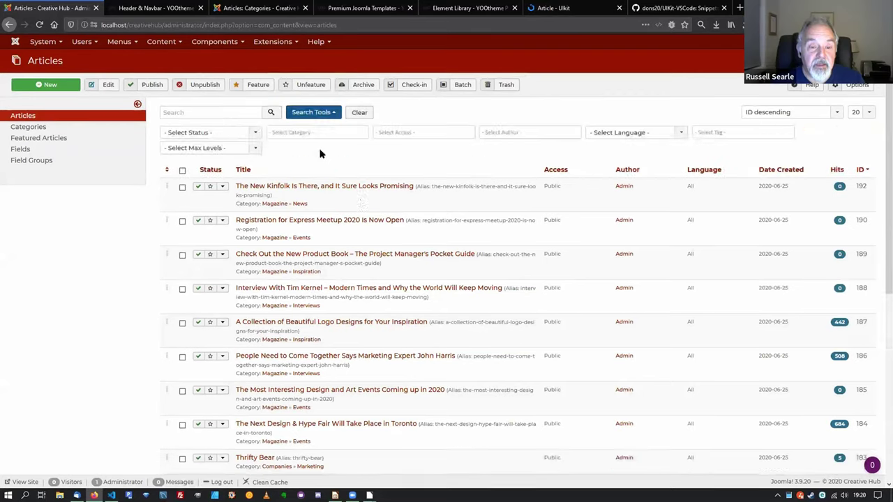
click(318, 132)
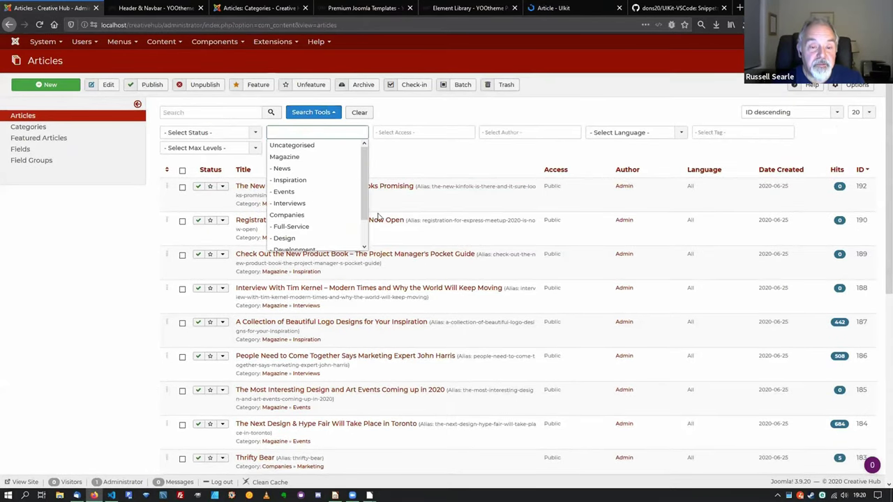
click(298, 216)
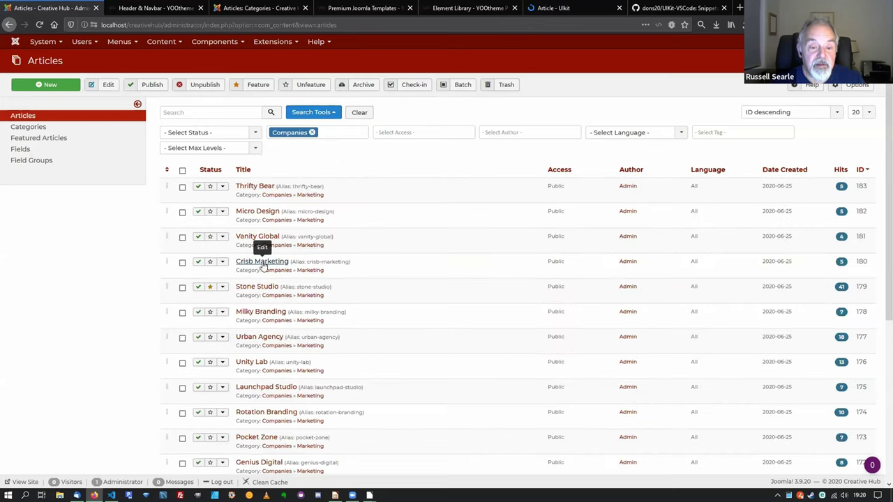
scroll(265, 199, down, 1)
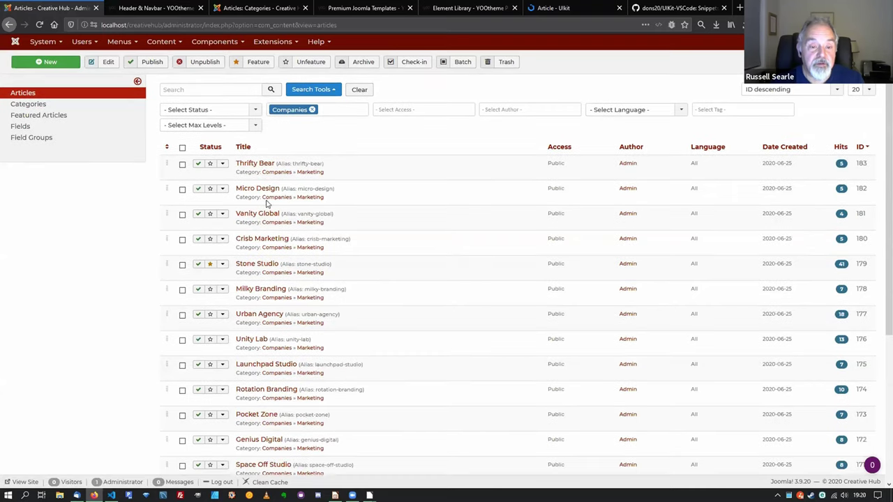
scroll(370, 302, down, 3)
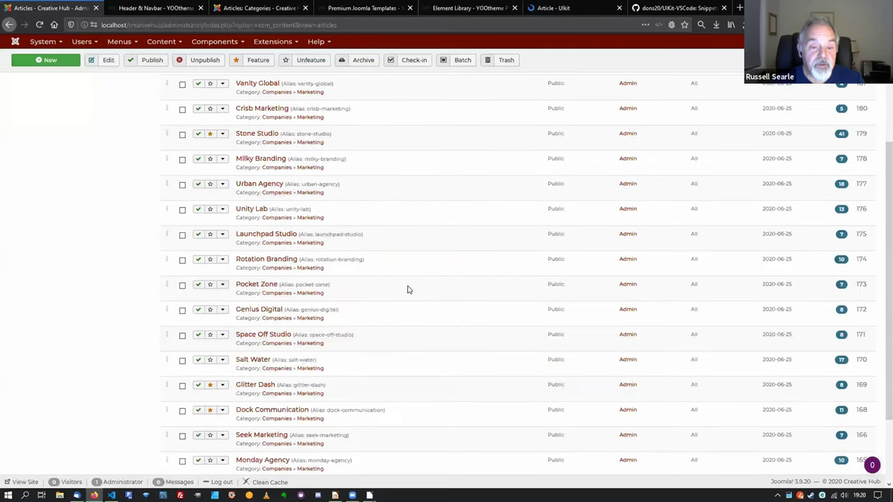
Sort the filtered articles by title in ascending order and browse page 4 of the list.
scroll(409, 289, up, 5)
scroll(408, 342, down, 1)
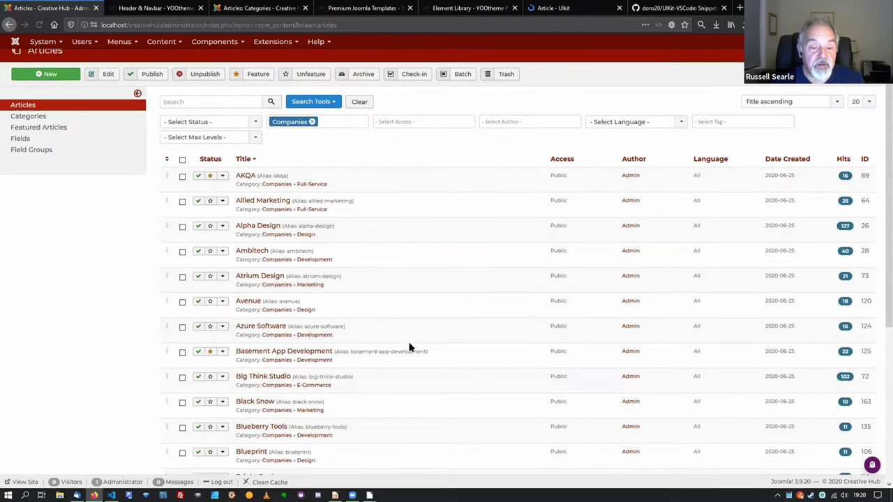
scroll(410, 346, down, 4)
scroll(253, 461, down, 1)
click(252, 462)
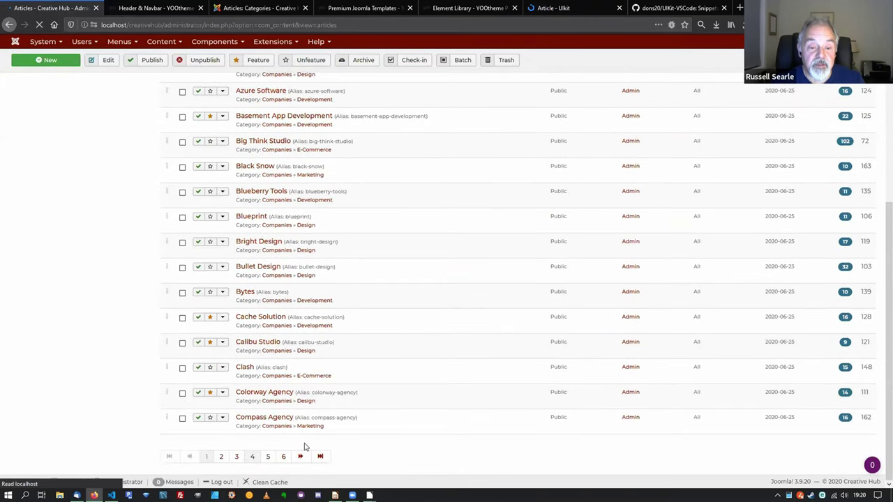
scroll(411, 408, down, 2)
scroll(293, 458, down, 2)
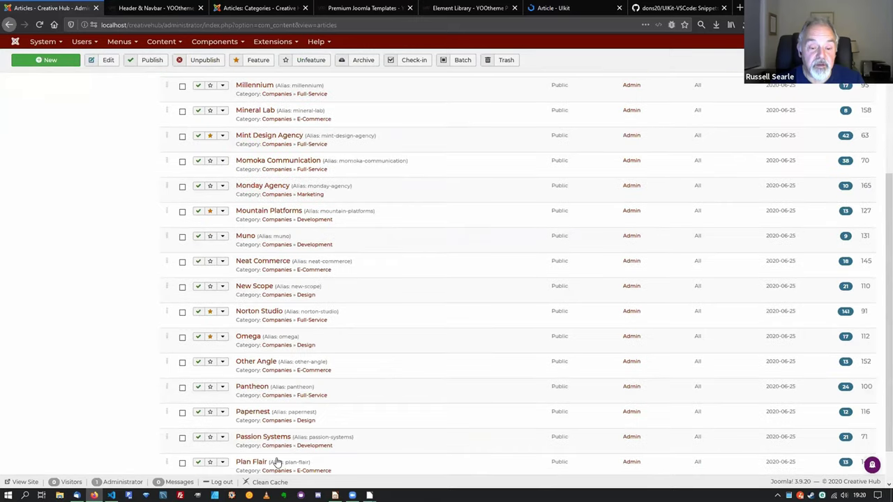
scroll(277, 462, down, 1)
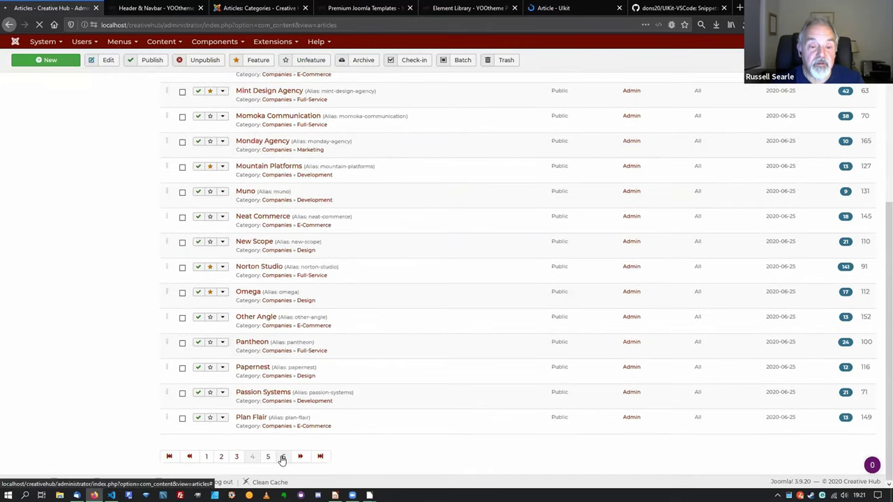
Check page 6 of the filtered list, find Speedwagon on page 5, and open that article for editing.
click(283, 457)
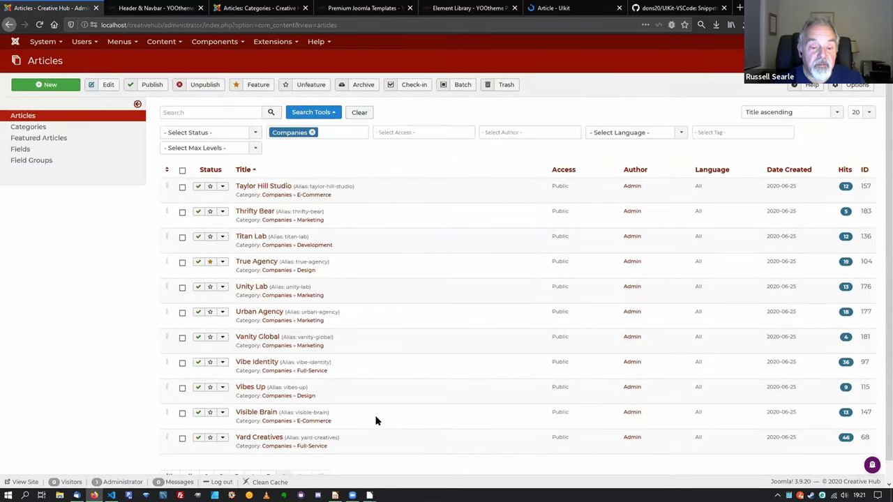
scroll(377, 422, down, 1)
click(267, 457)
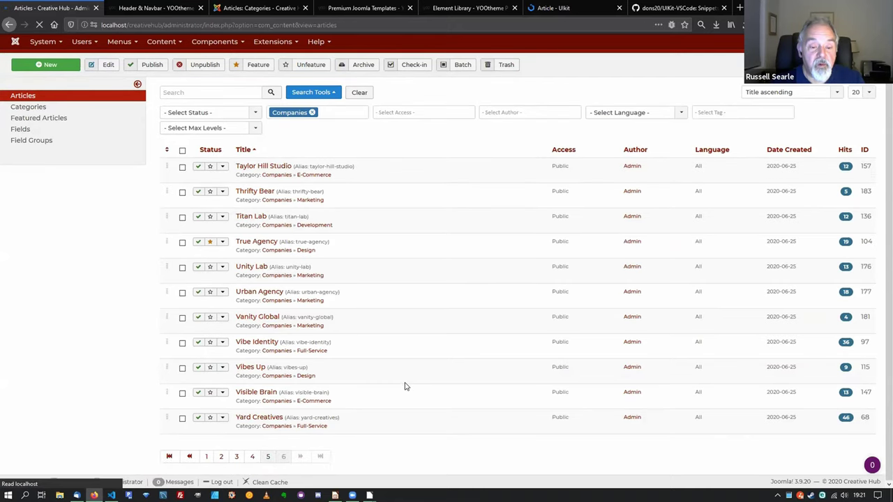
scroll(367, 179, down, 4)
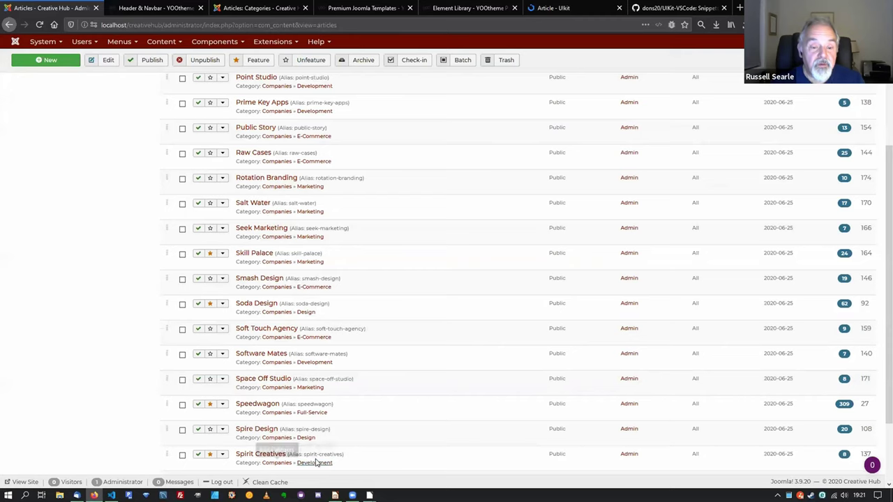
scroll(285, 304, down, 3)
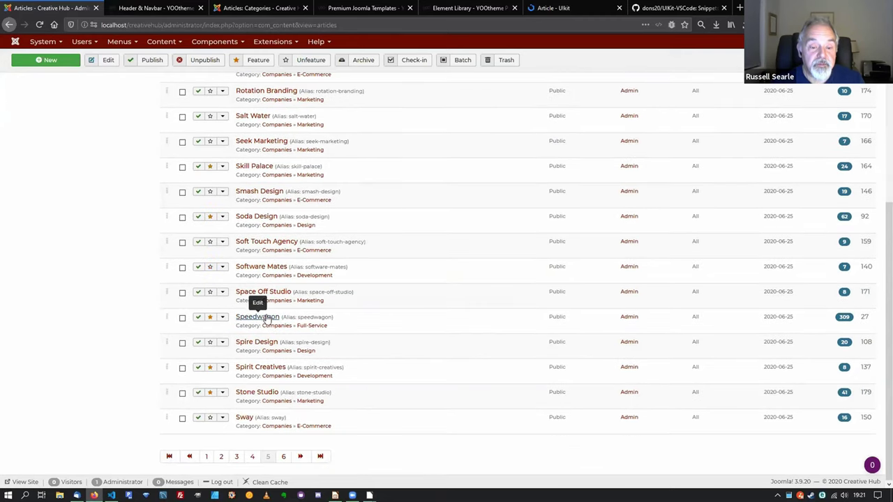
click(254, 314)
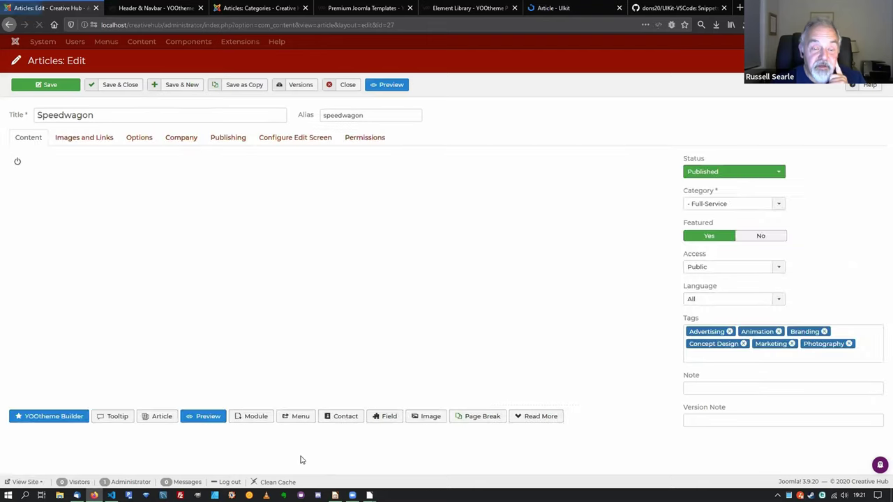
Examine the Speedwagon article's Company custom fields, including the logo, contact details, socials and services.
click(181, 139)
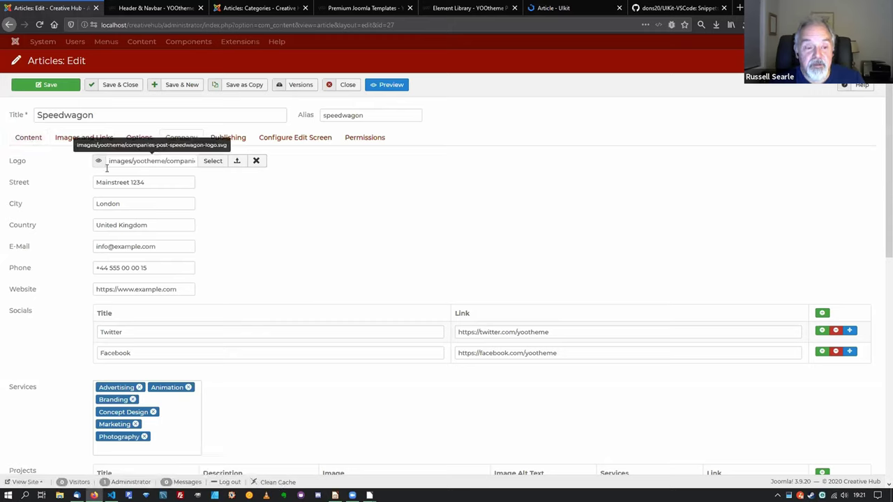
mouse_move(98, 165)
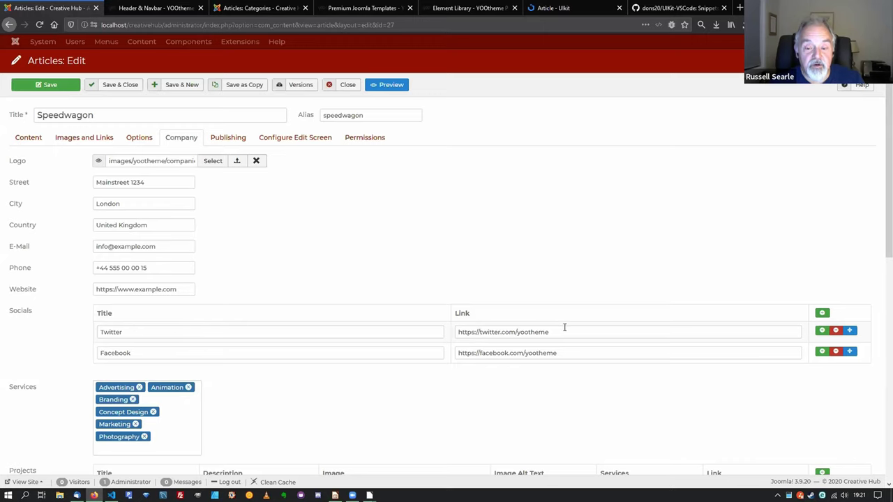
scroll(245, 281, down, 3)
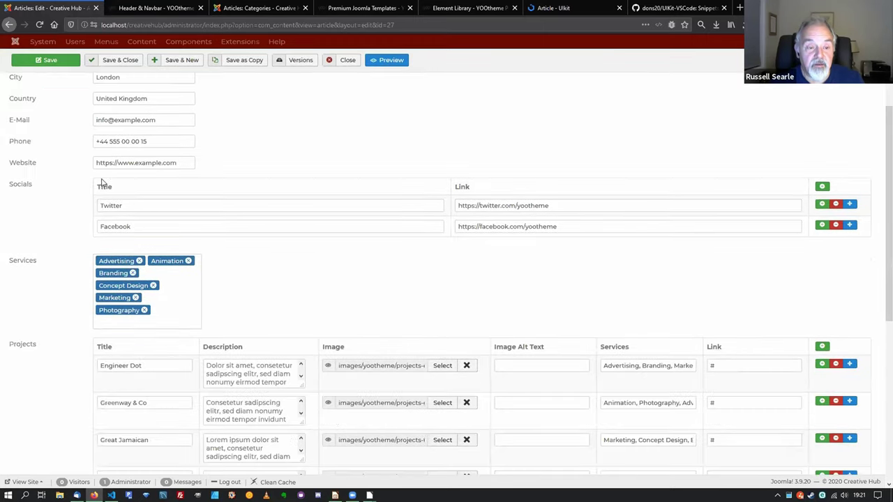
scroll(263, 292, down, 1)
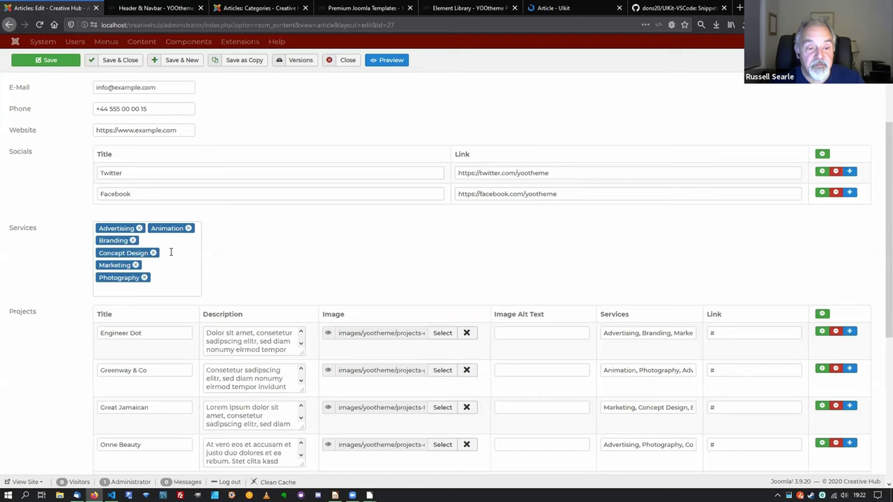
scroll(382, 241, down, 1)
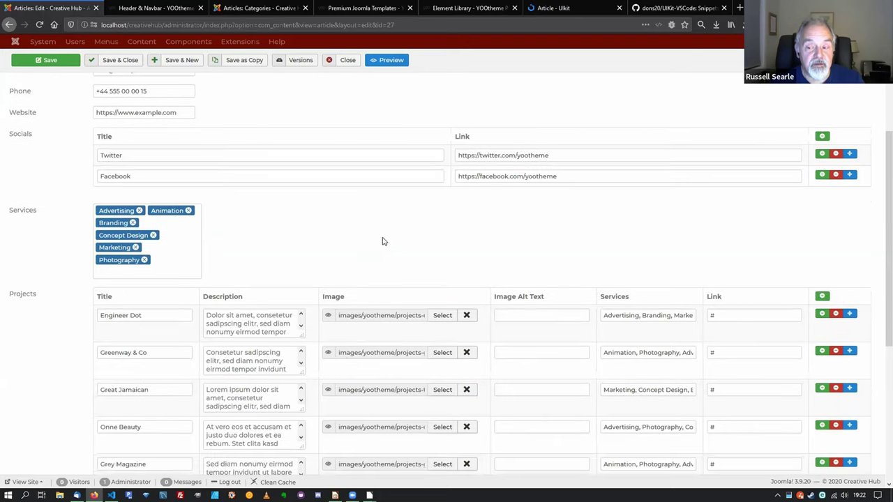
Examine the repeatable Projects field, inspecting the Engineer Dot entry's description, image preview and services.
scroll(432, 377, down, 4)
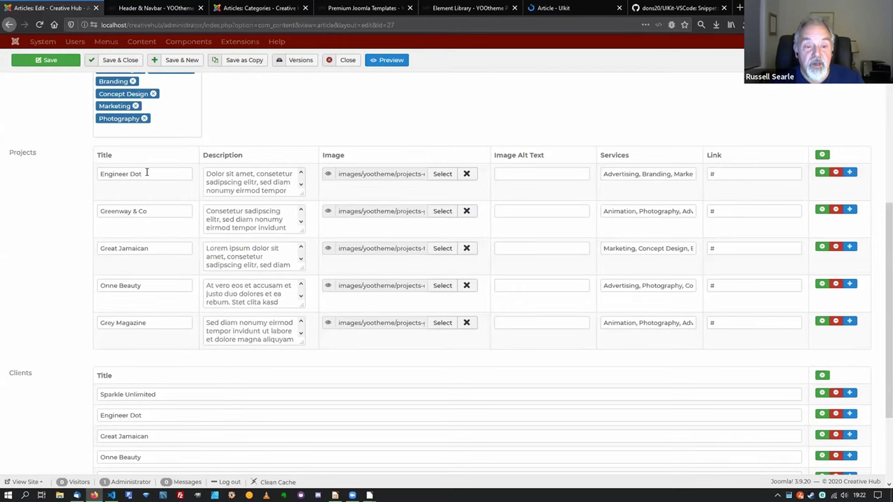
click(260, 177)
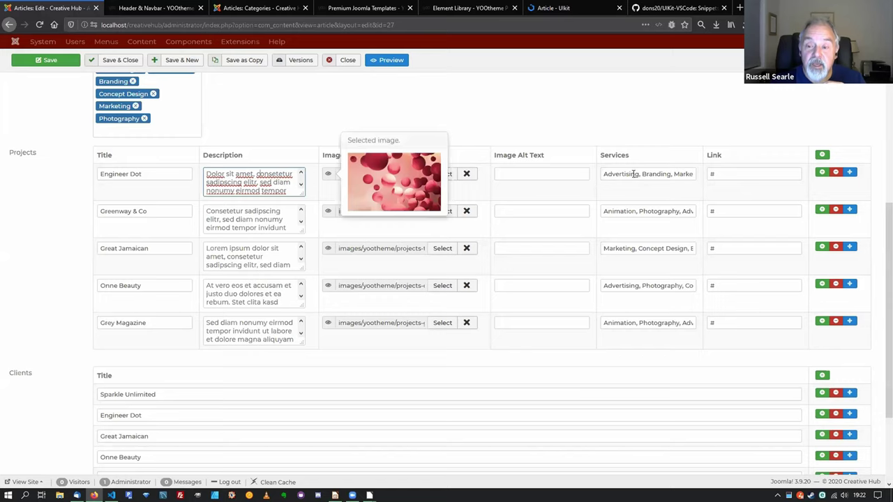
click(721, 243)
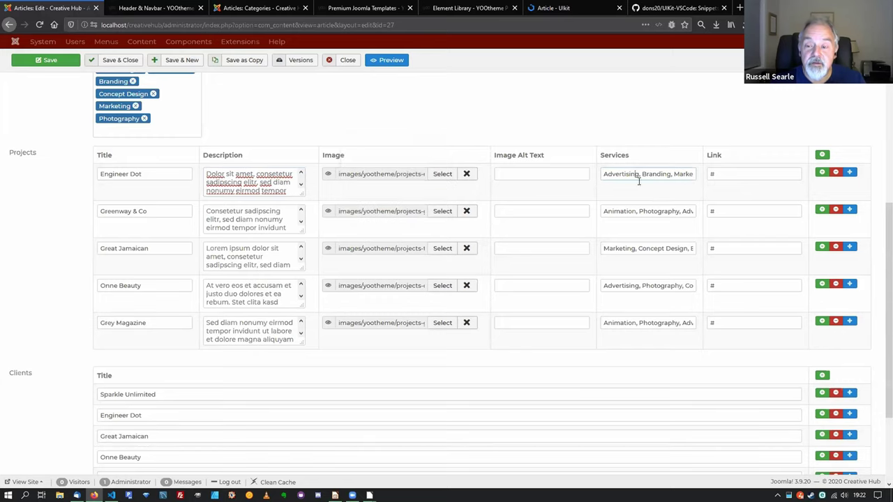
Review the Speedwagon article's Socials, Services, Projects and Clients fields from the contact details down to the last client.
scroll(179, 237, up, 2)
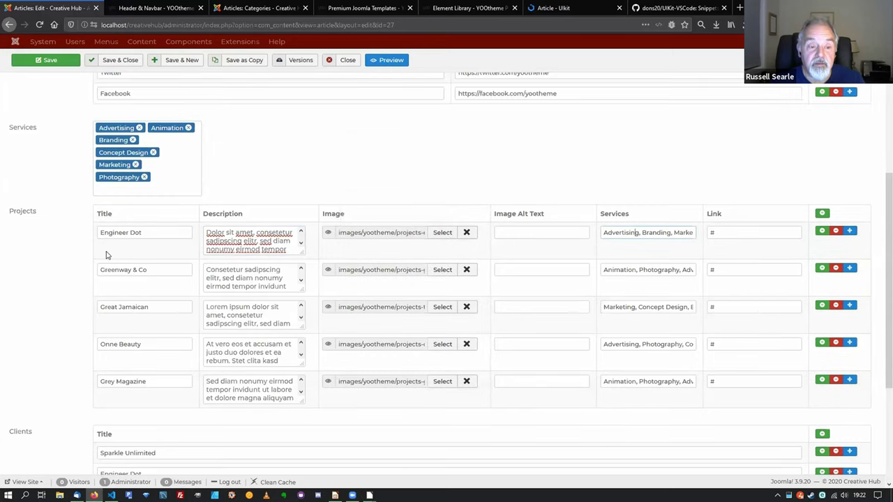
scroll(466, 242, up, 2)
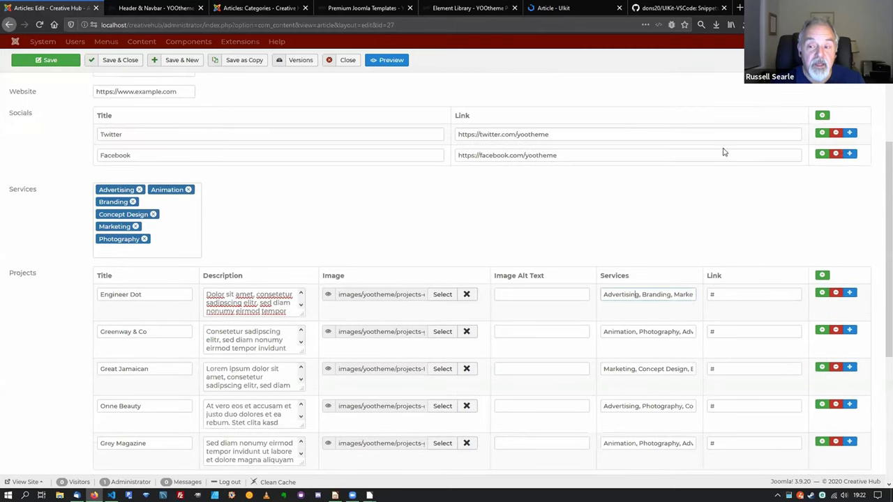
scroll(598, 337, up, 1)
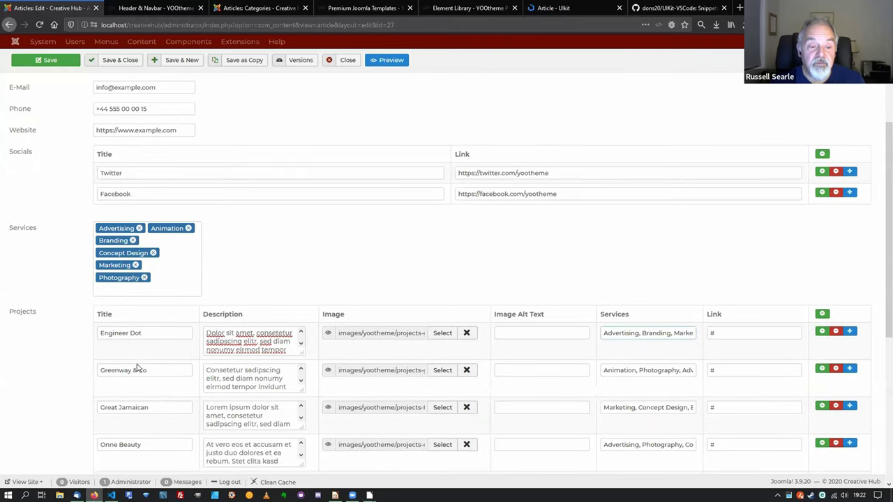
scroll(186, 279, down, 8)
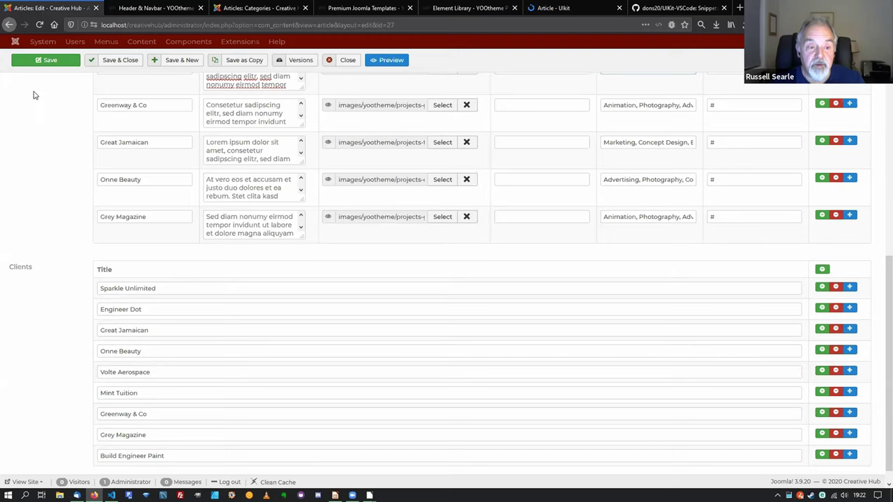
scroll(100, 112, up, 1)
scroll(99, 111, up, 5)
scroll(105, 122, up, 8)
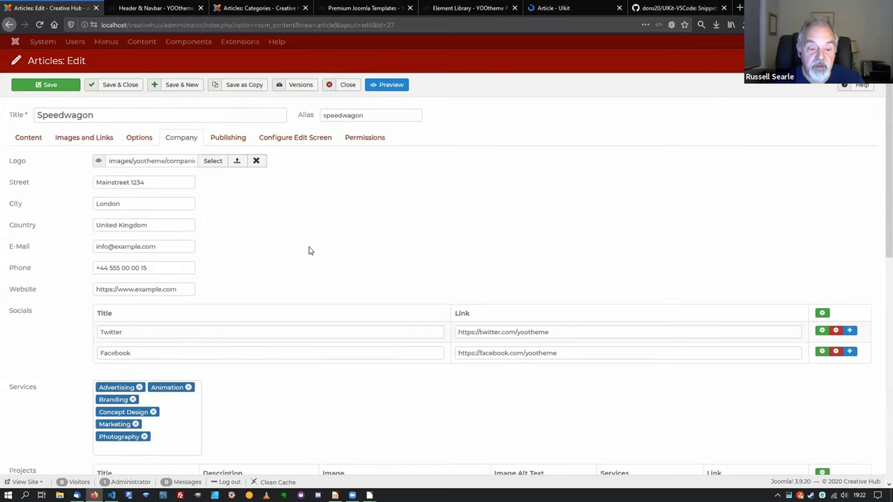
scroll(176, 457, down, 1)
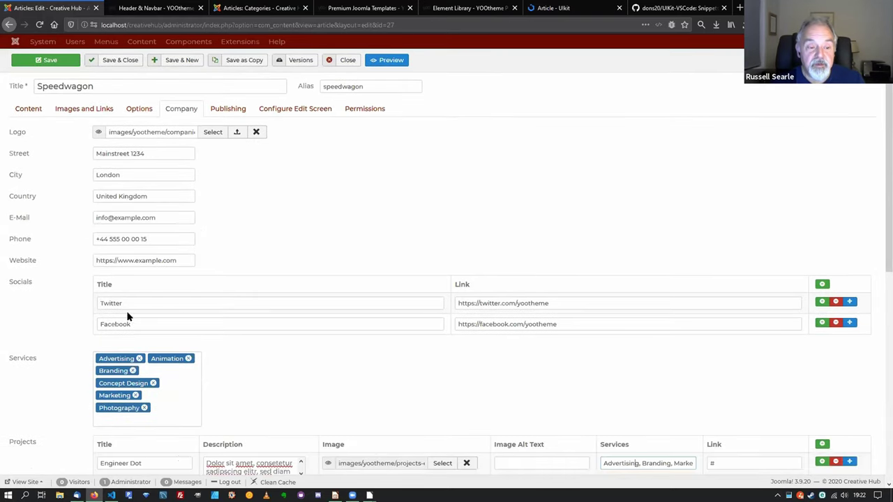
scroll(128, 315, down, 5)
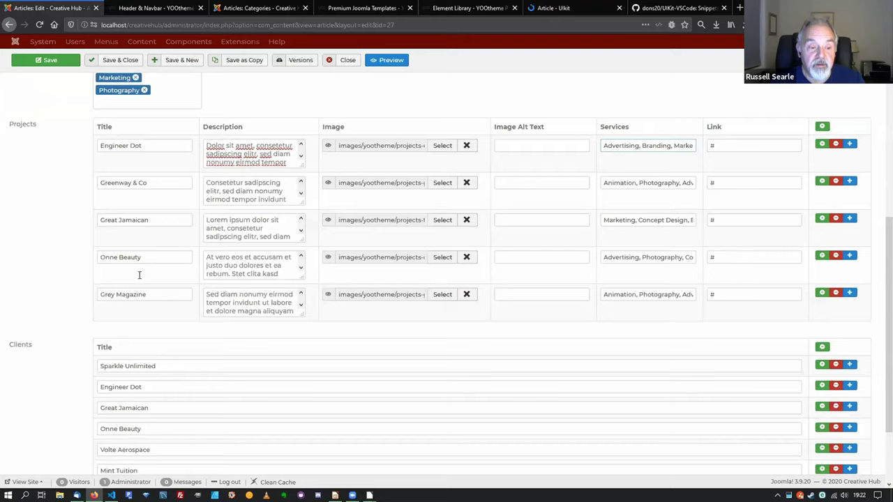
scroll(139, 275, down, 2)
scroll(143, 279, up, 3)
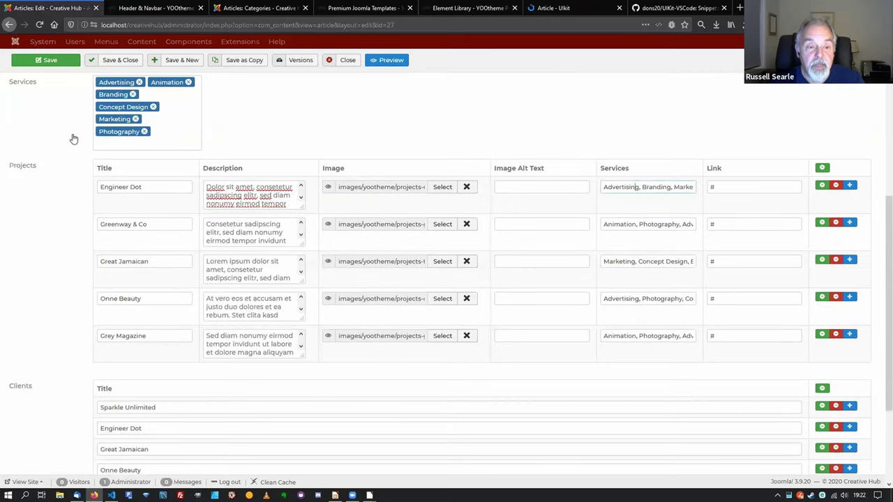
scroll(14, 143, up, 3)
scroll(255, 421, up, 1)
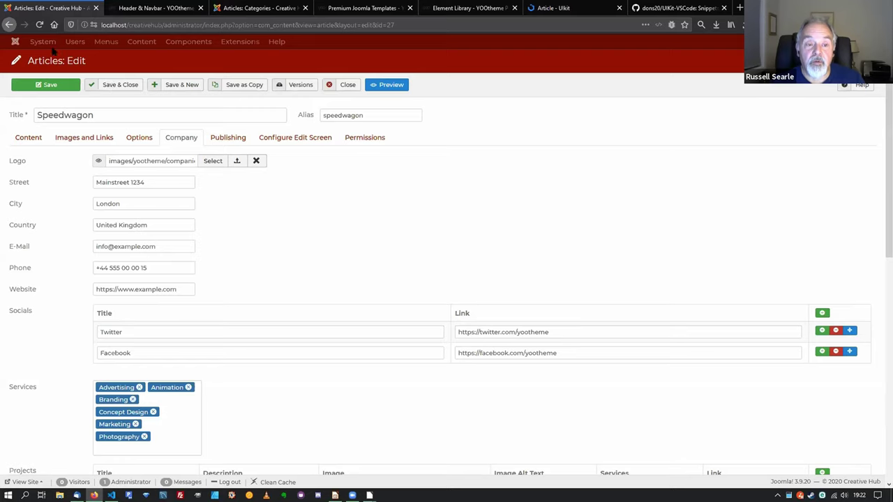
Open Speedwagon's company page on the live site and compare its logo, title and contact details with the article's Company fields.
mouse_move(809, 75)
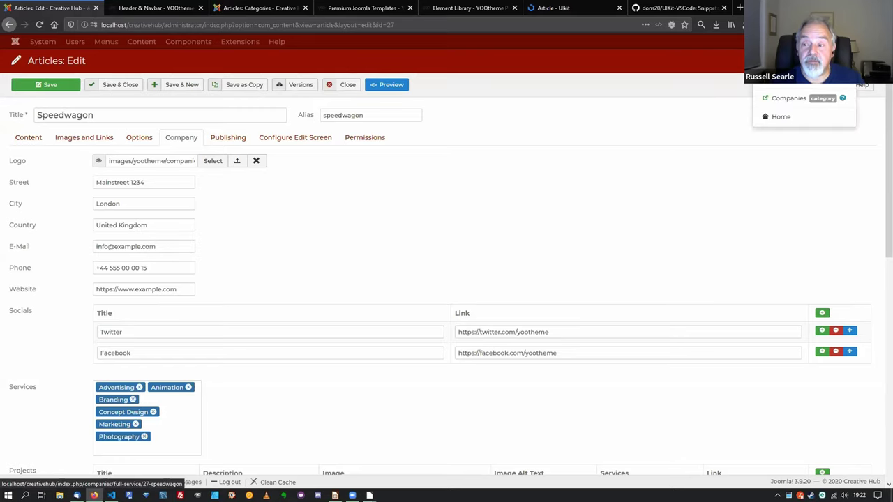
click(781, 116)
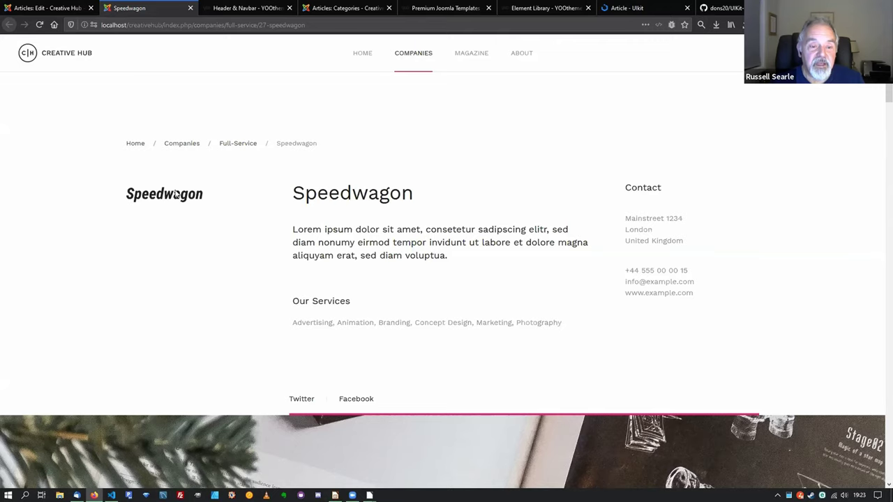
click(43, 7)
scroll(341, 325, down, 3)
scroll(303, 231, up, 3)
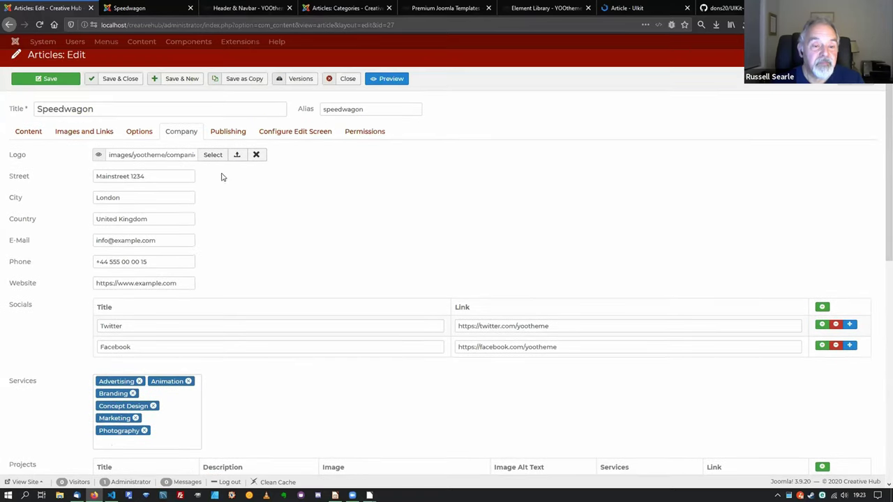
scroll(139, 171, up, 1)
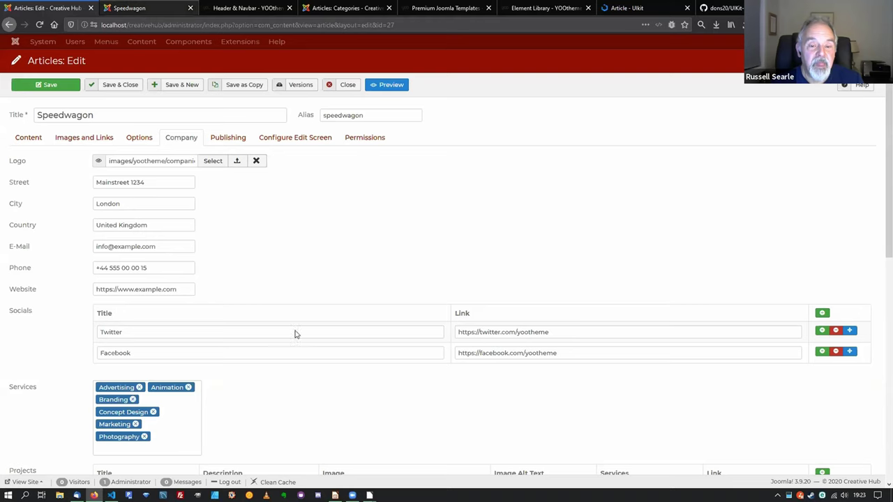
key(ctrl+Tab)
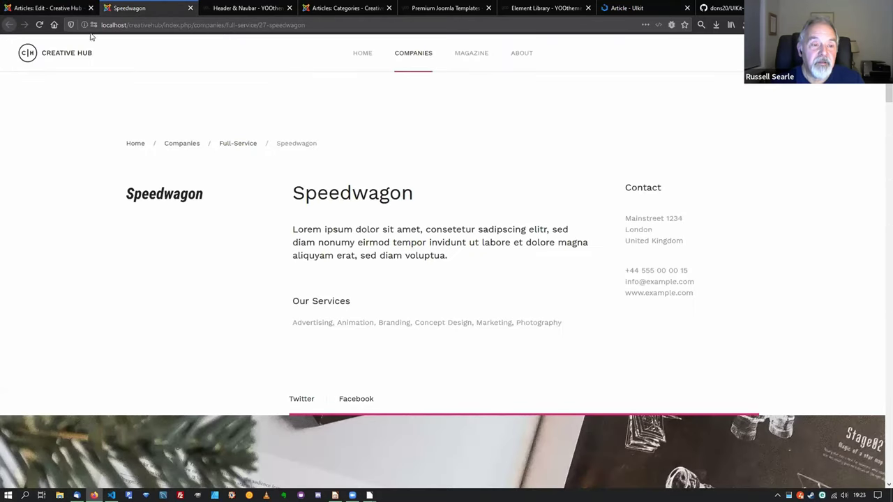
click(66, 10)
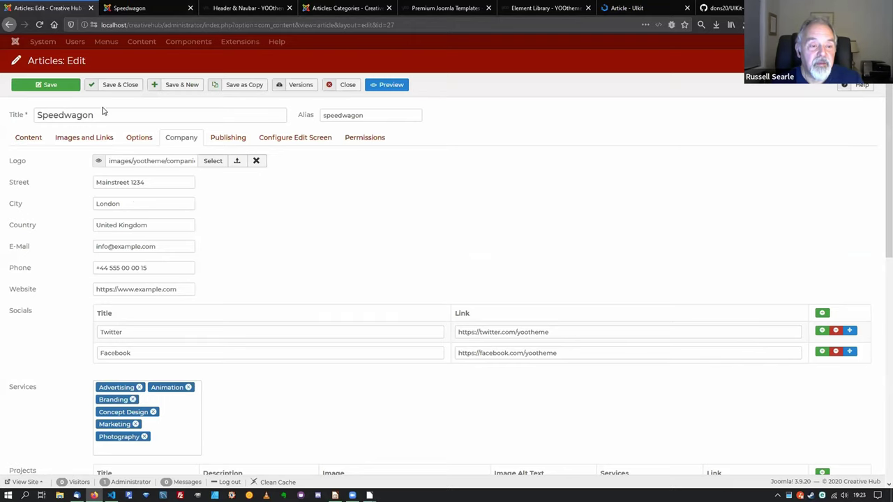
Compare the Our Services list on Speedwagon's live page with the Services field in the article.
click(134, 8)
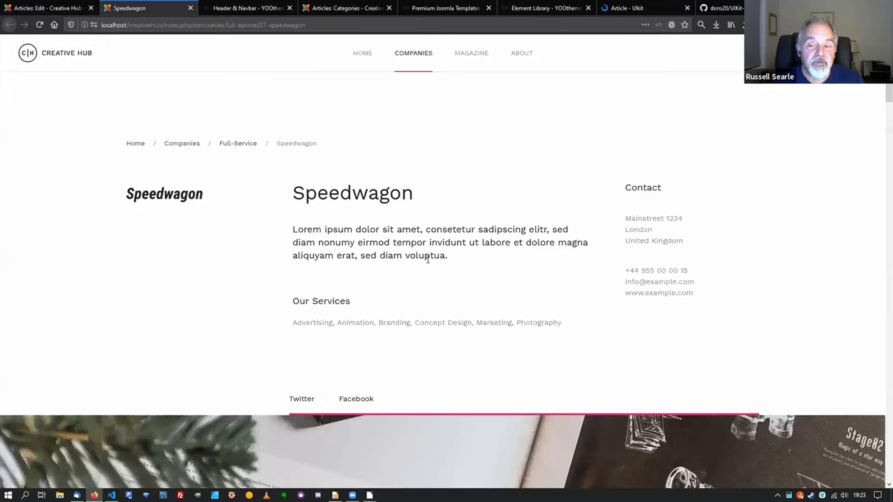
scroll(444, 278, down, 3)
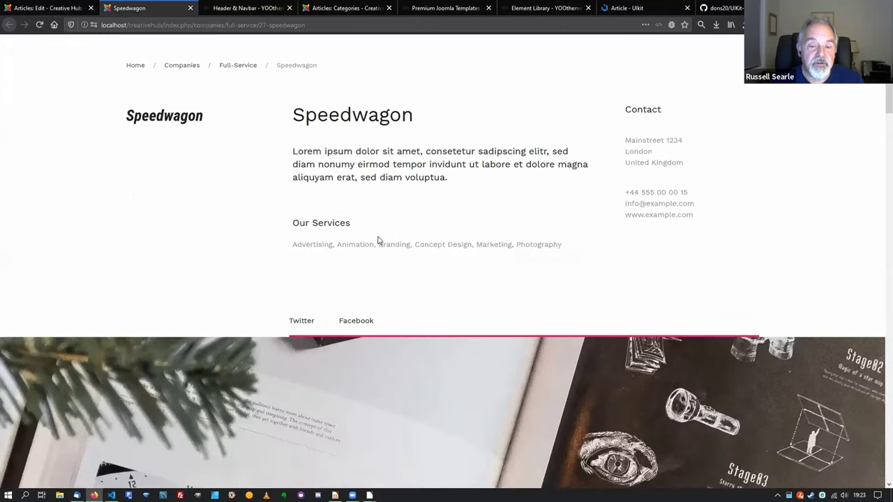
scroll(379, 239, down, 1)
scroll(307, 167, down, 1)
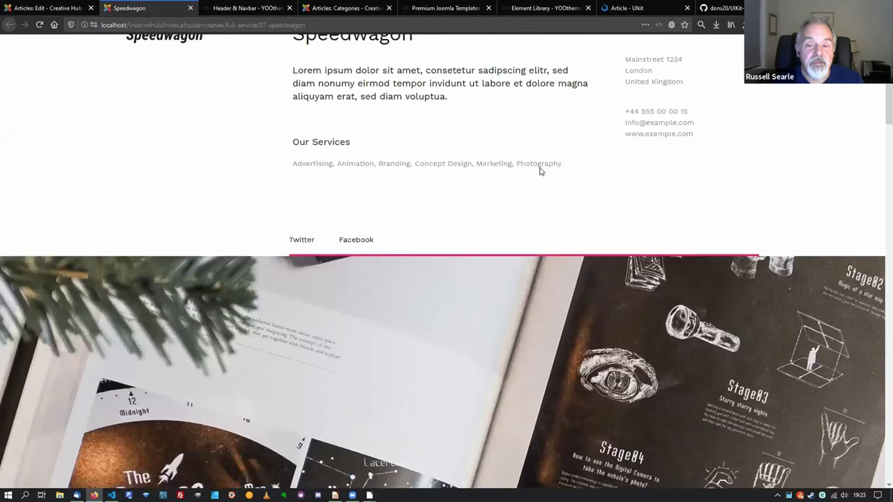
click(62, 10)
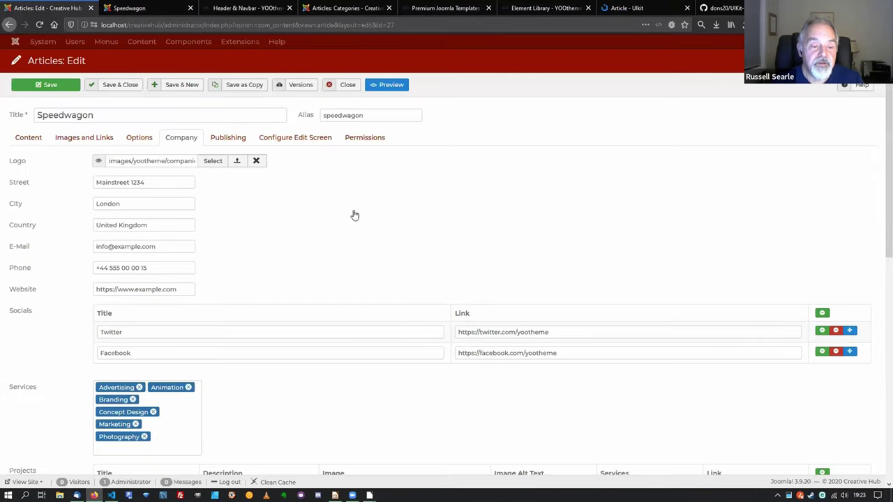
scroll(183, 203, down, 2)
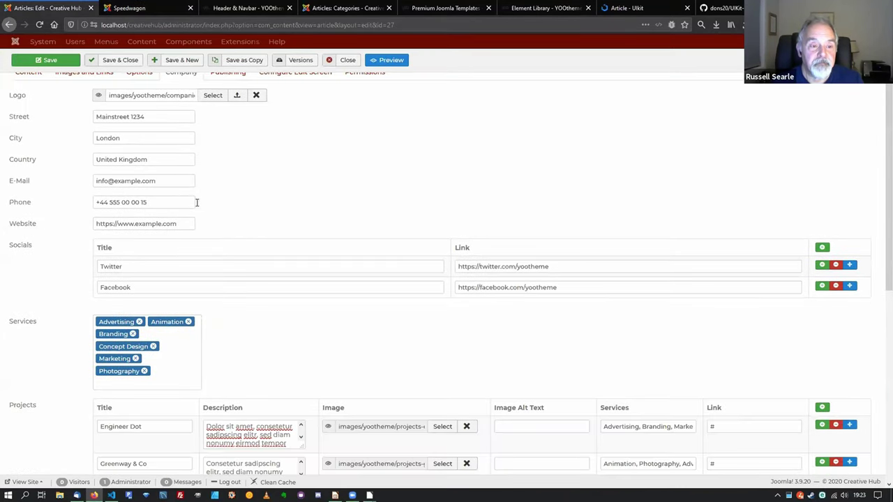
scroll(134, 243, down, 10)
scroll(133, 243, up, 8)
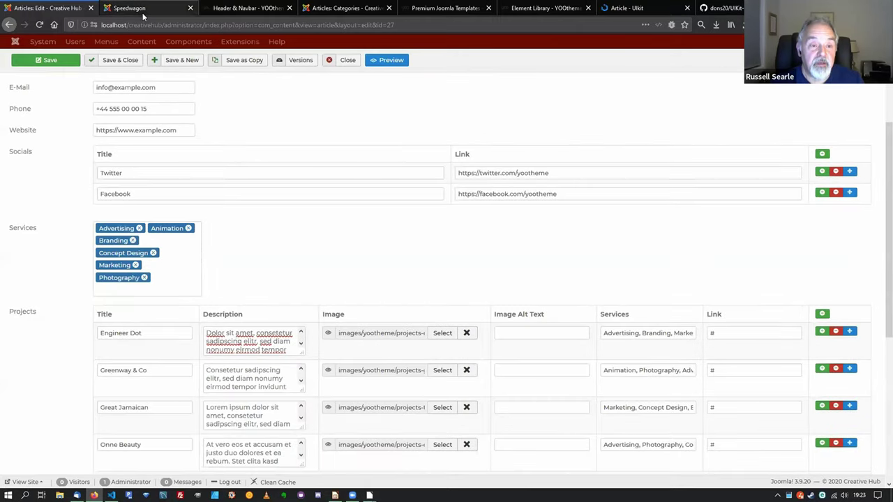
Compare the live page's Twitter and Facebook links with the titles and links in the article's Socials field.
key(ctrl+Tab)
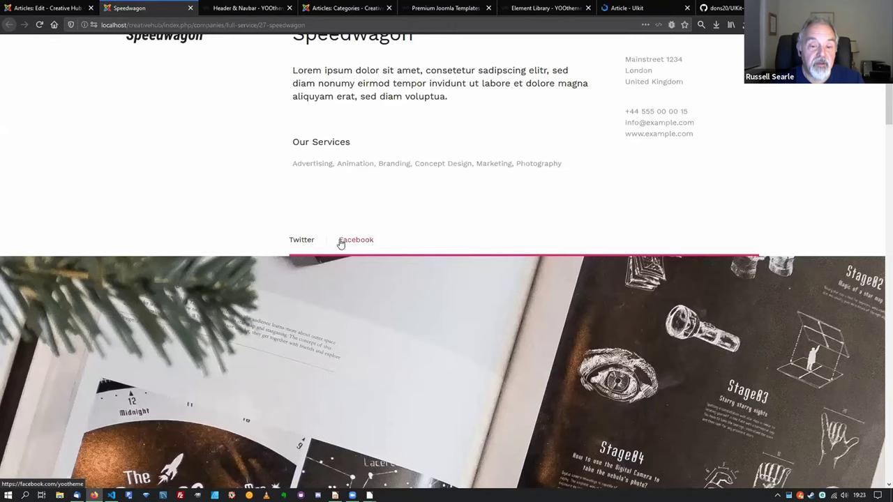
key(ctrl+Page_Up)
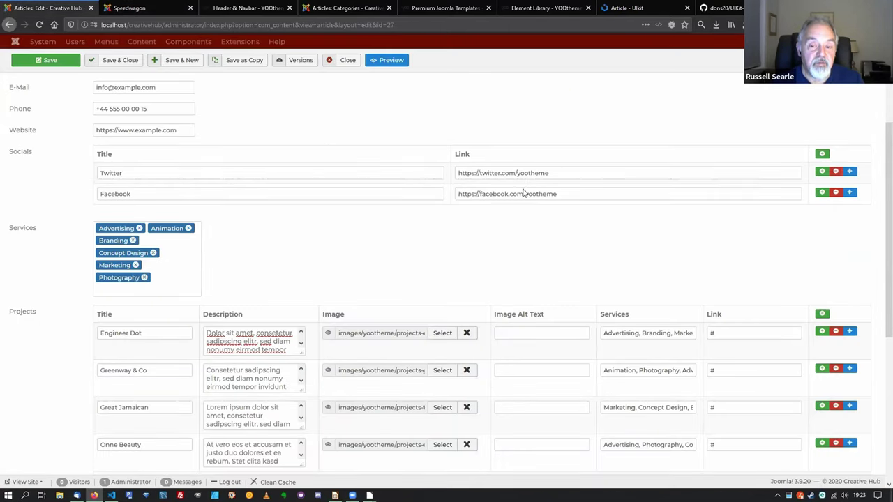
click(129, 8)
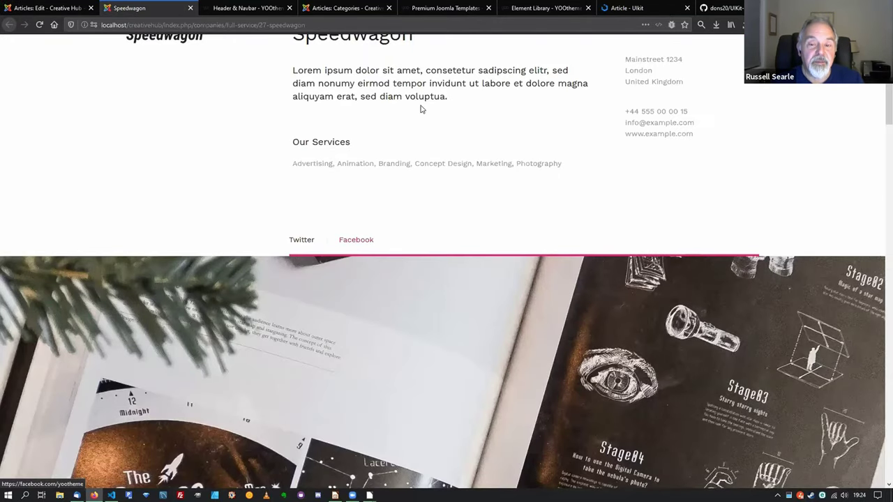
Examine the banner image and the Our Projects section with the Engineer Dot and Greenway & Co cards on the live page.
scroll(425, 119, down, 2)
scroll(419, 264, down, 1)
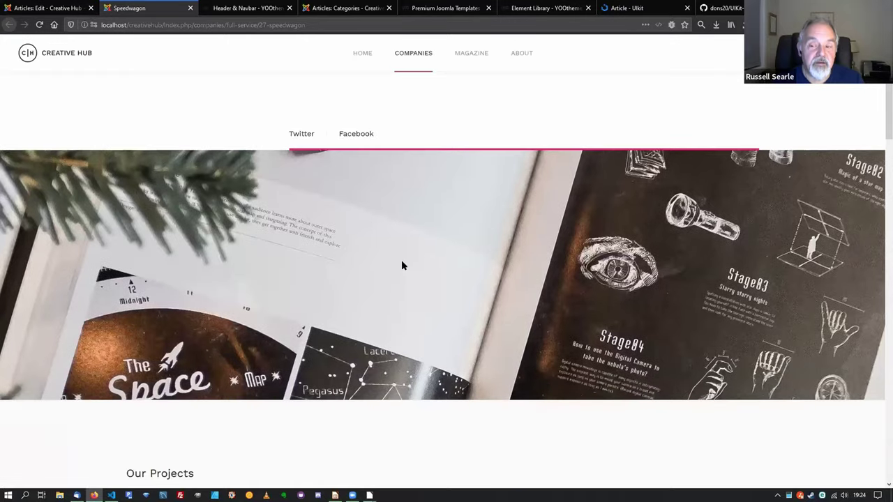
scroll(442, 187, down, 2)
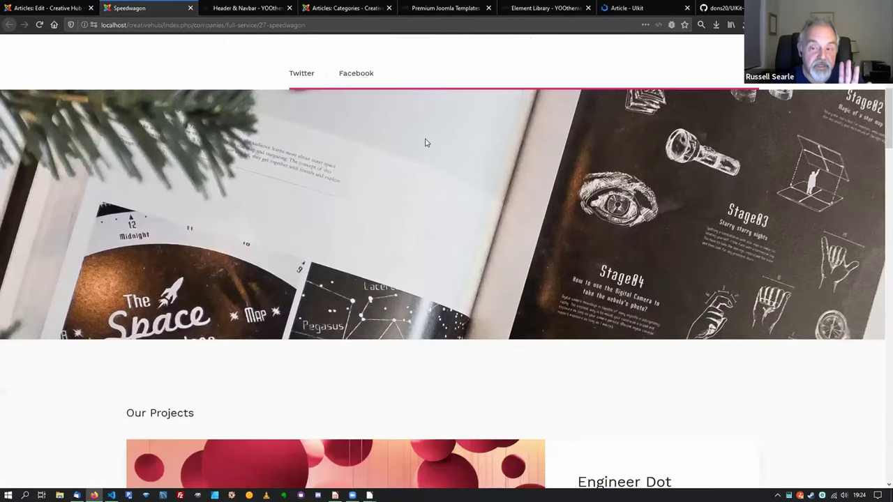
scroll(427, 142, down, 2)
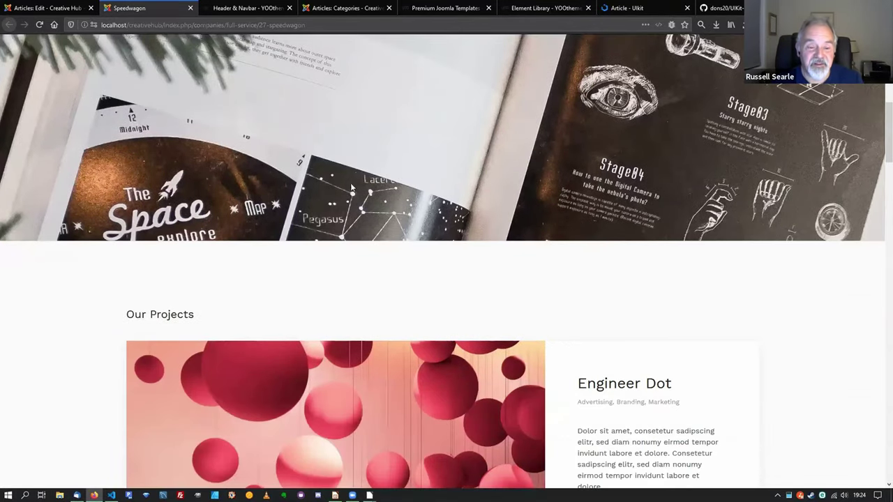
scroll(381, 231, down, 5)
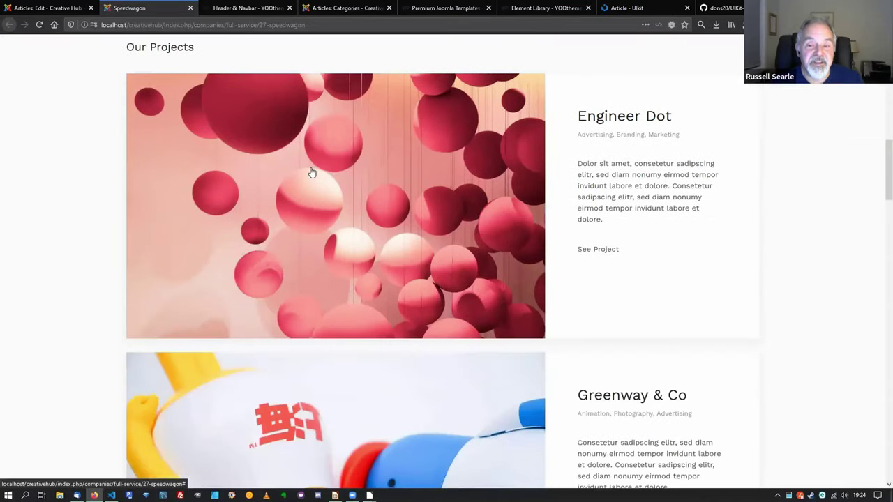
scroll(309, 200, down, 2)
scroll(131, 243, up, 3)
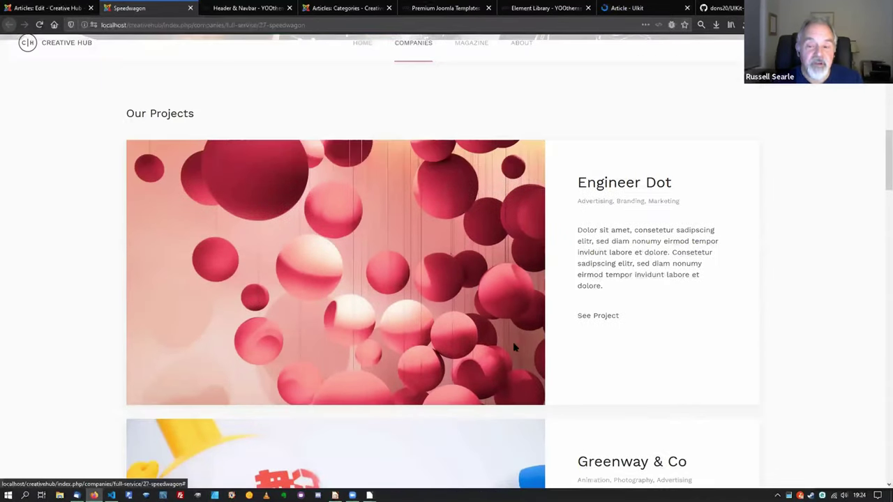
scroll(514, 346, up, 2)
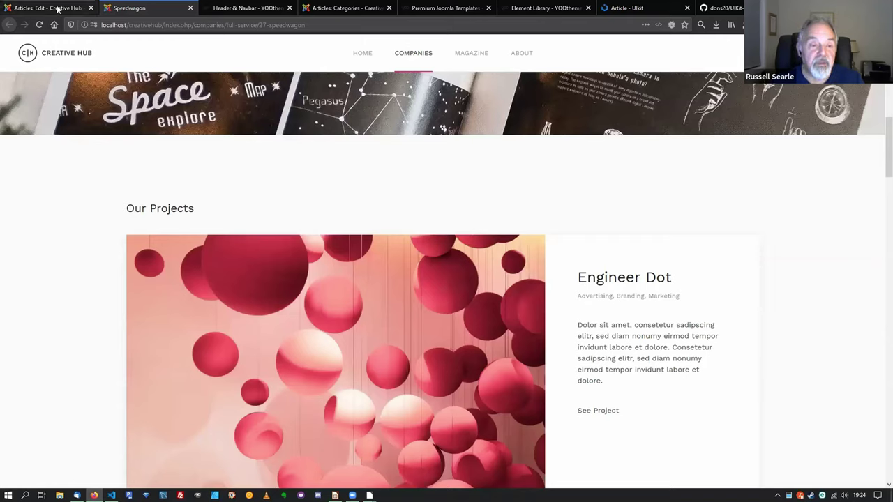
Check the Engineer Dot project's description, image, services and link fields in the article against its card on the live page.
key(ctrl+shift+Tab)
scroll(130, 226, down, 3)
click(238, 237)
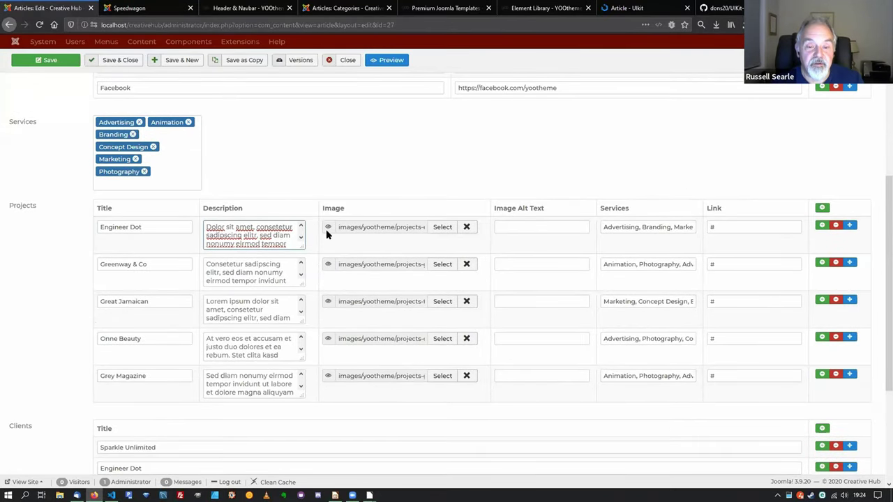
click(642, 228)
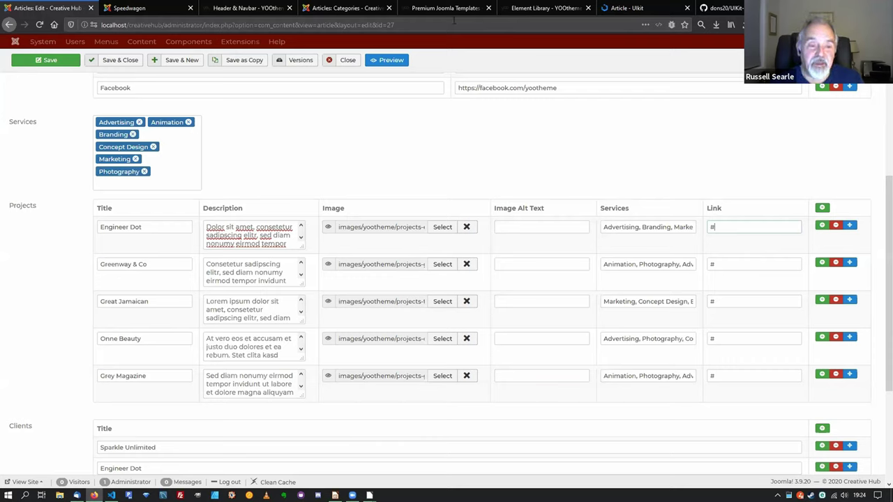
Close the Speedwagon article without saving and go to the administrator Control Panel.
click(343, 60)
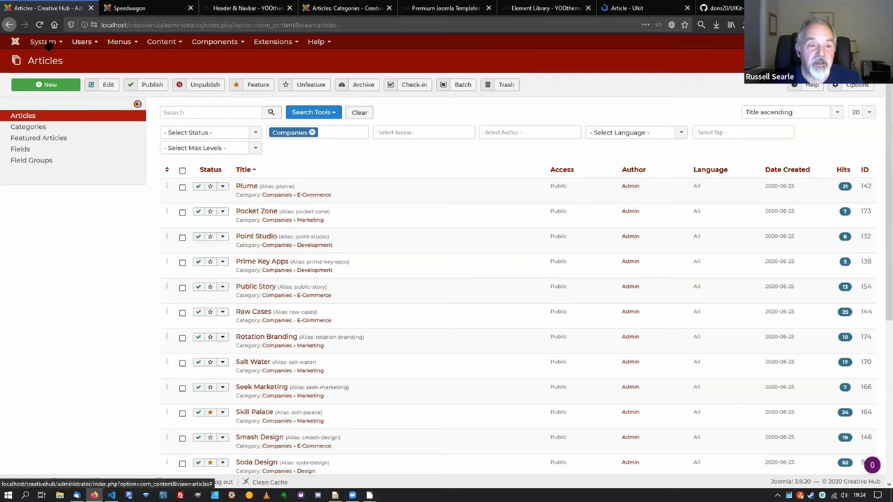
click(42, 41)
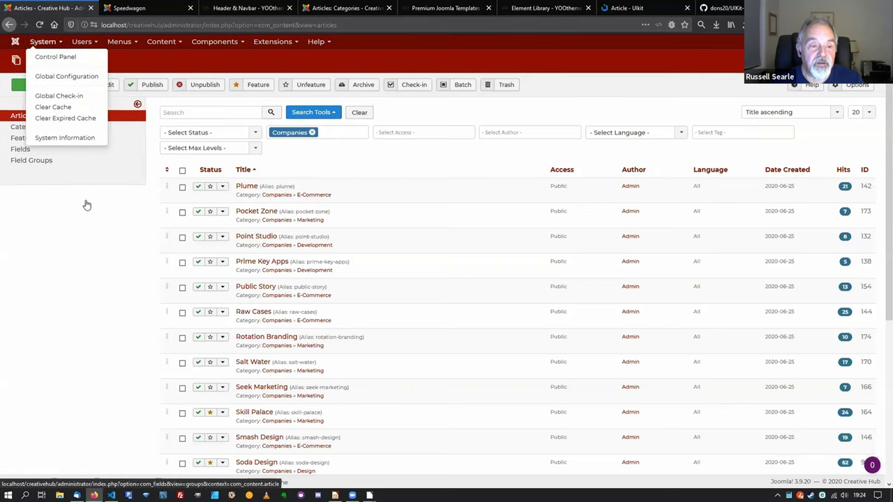
click(22, 115)
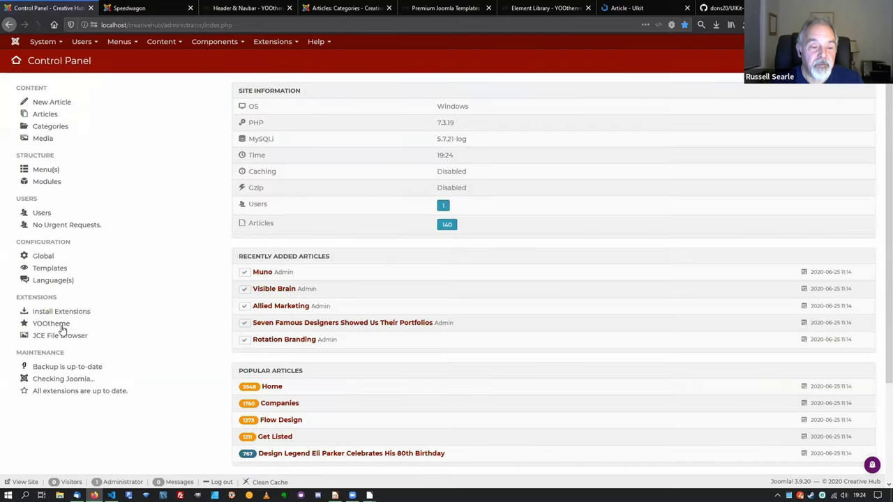
Open the YOOtheme website builder's templates and bring up the Speedwagon page in the preview through the Full-Service companies category.
click(62, 326)
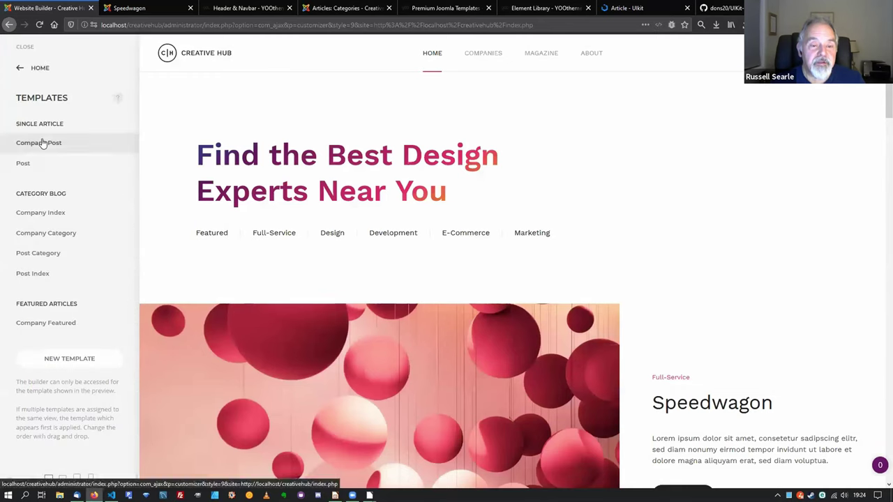
mouse_move(490, 58)
click(501, 110)
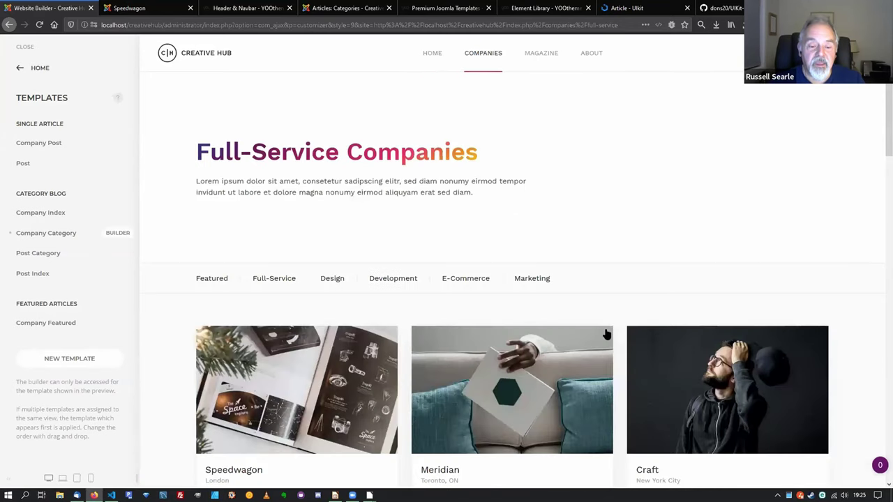
scroll(365, 261, down, 3)
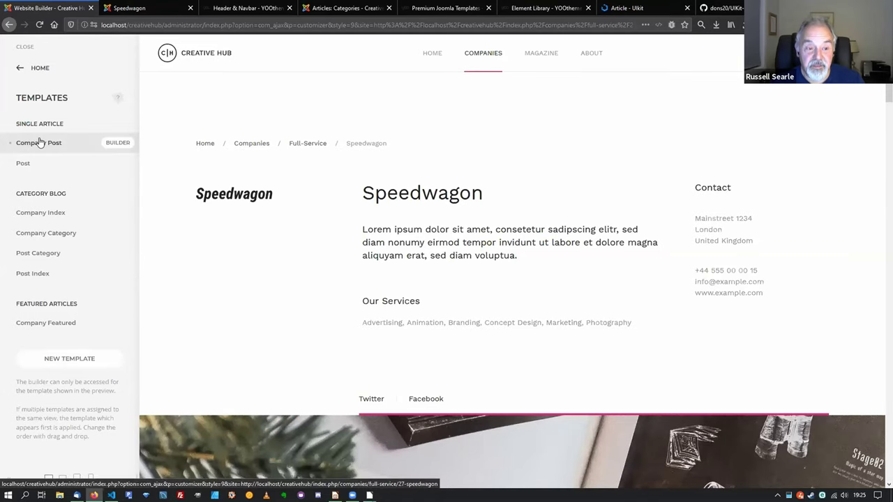
Test the Twitter link on the Speedwagon page in the preview and close the tab it opens.
scroll(471, 230, down, 3)
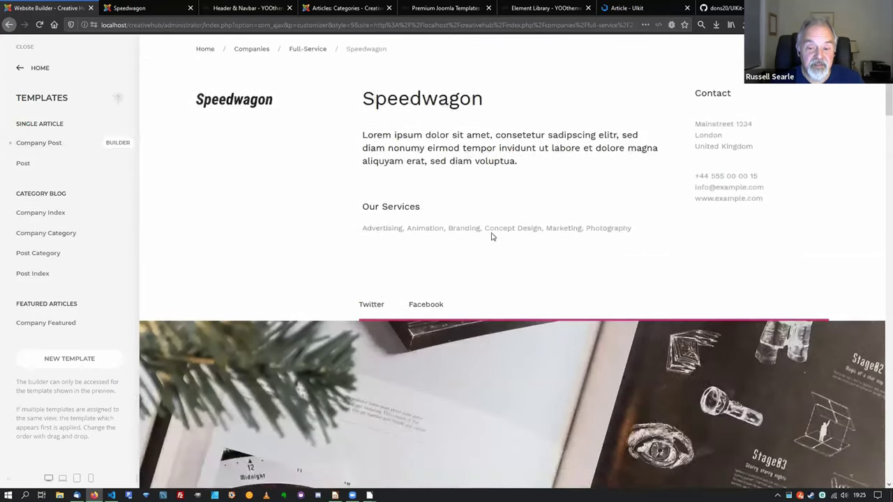
scroll(414, 231, down, 2)
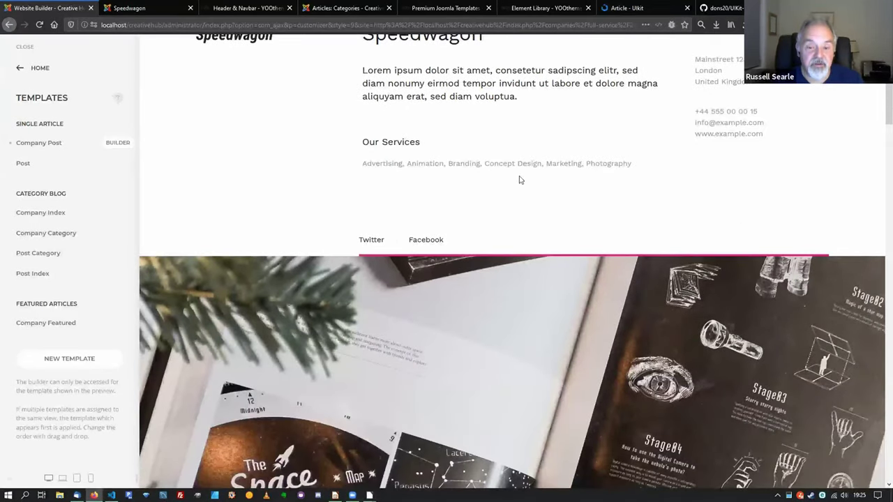
scroll(342, 202, down, 2)
click(373, 190)
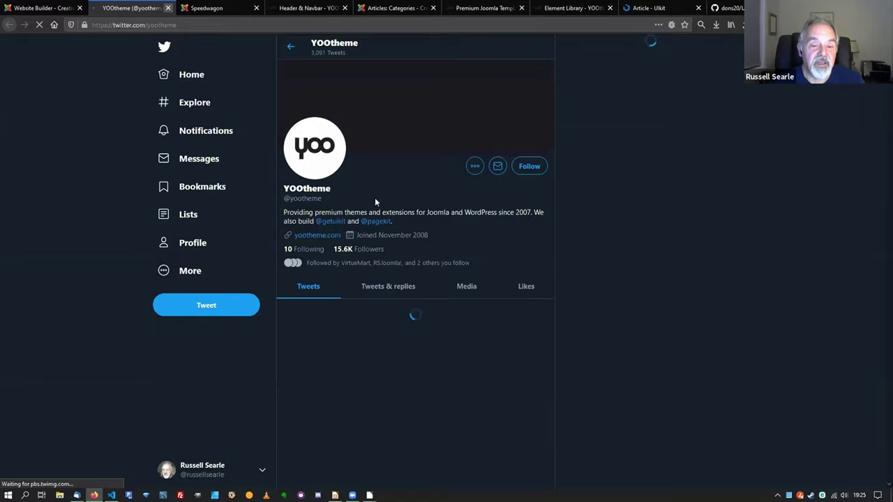
key(ctrl+w)
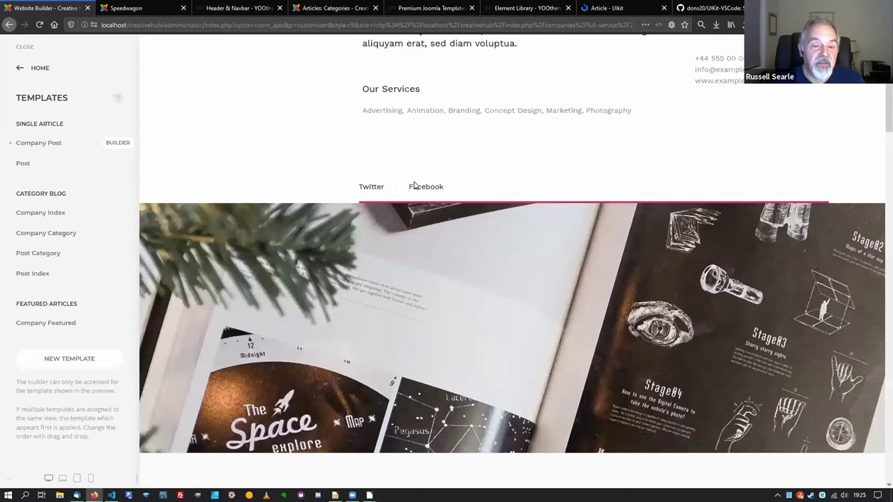
Open the Subnav element in the Company Post template layout and duplicate its Socials item twice.
click(124, 145)
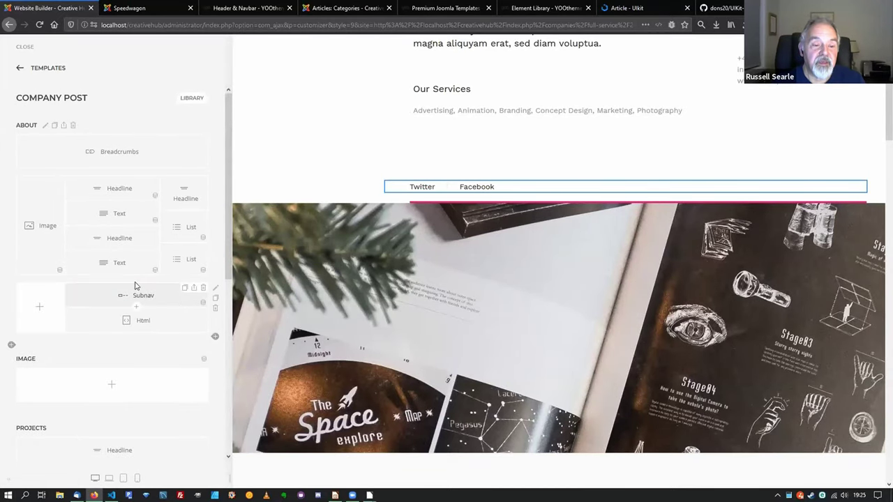
click(183, 149)
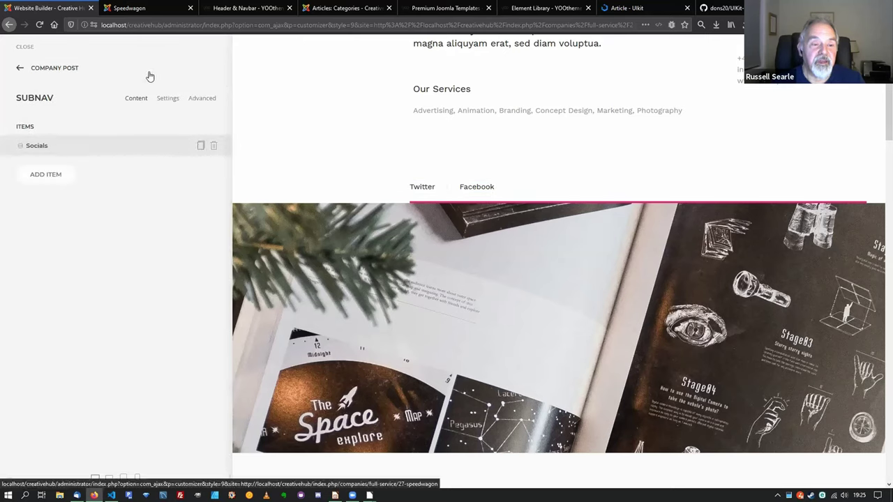
double_click(200, 148)
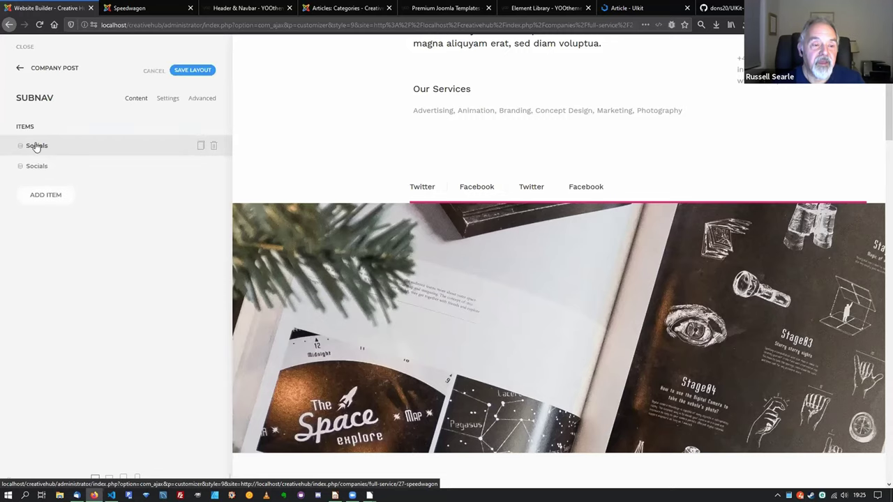
Reassign the Title field of Socials (Company) as the dynamic content of the first Socials item in the Subnav.
click(36, 145)
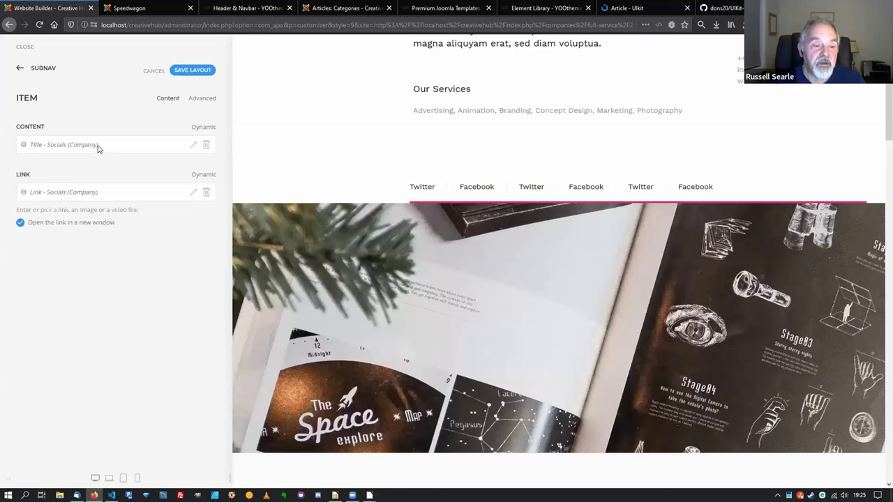
click(193, 145)
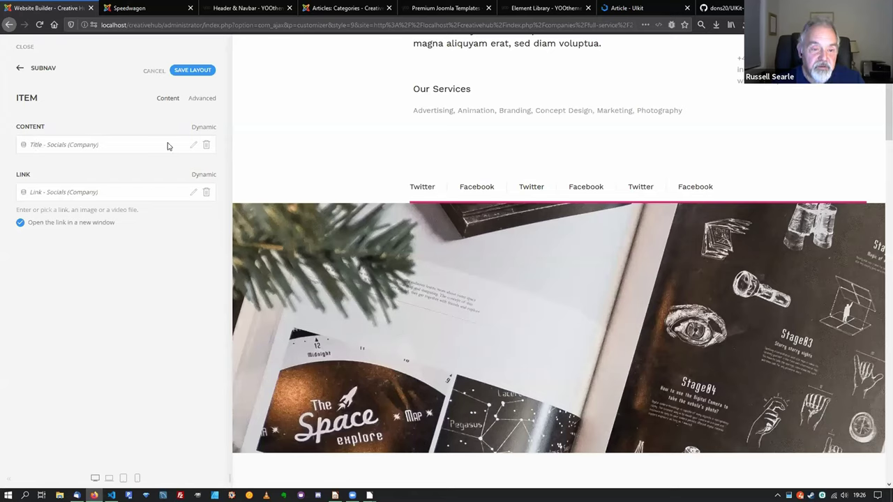
click(200, 129)
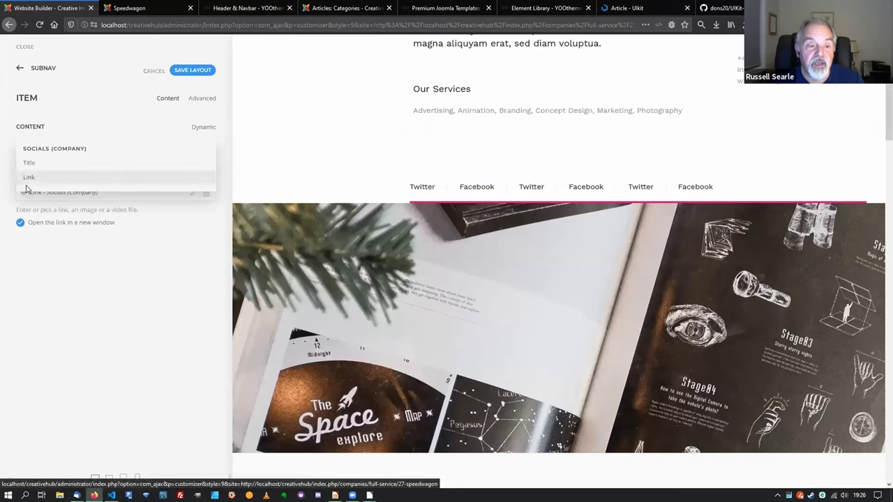
click(25, 161)
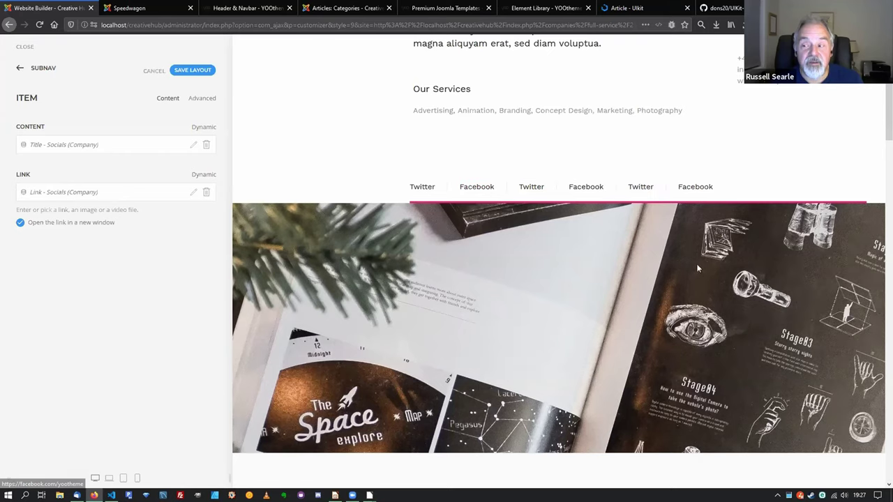
View the Our Projects section in the preview and discard the unsaved Company Post layout changes.
scroll(601, 272, down, 1)
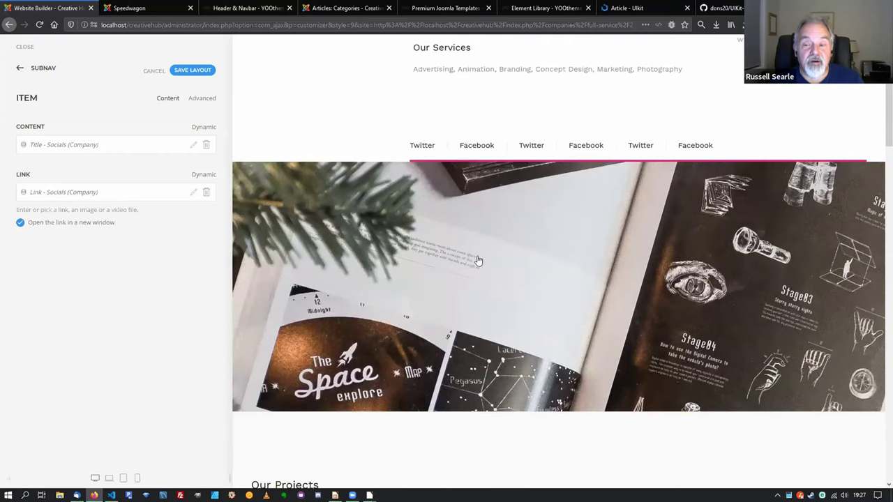
scroll(598, 171, down, 4)
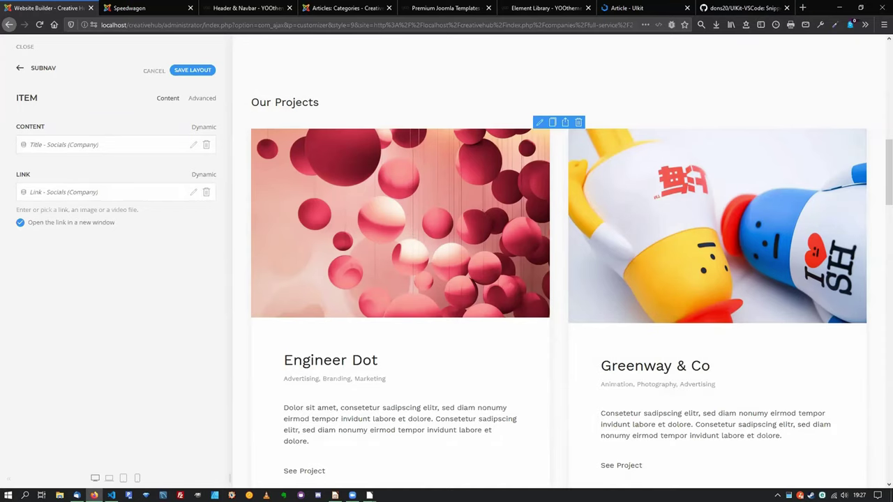
click(20, 68)
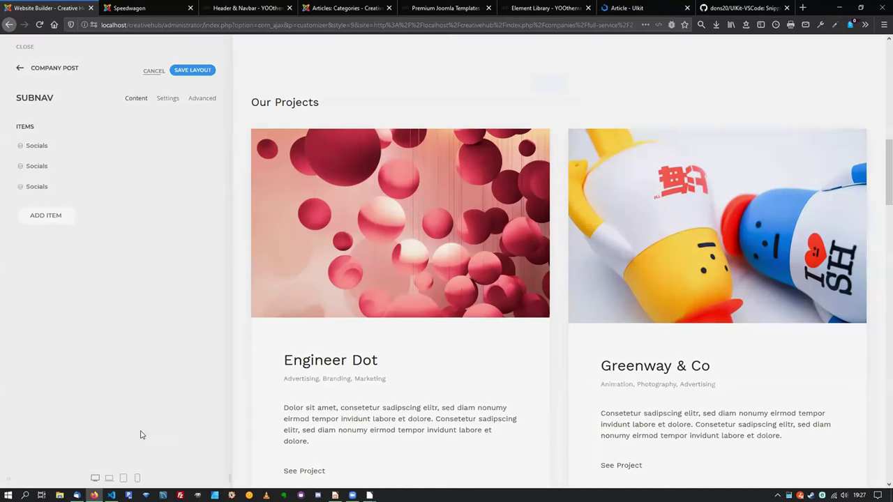
click(157, 150)
key(Return)
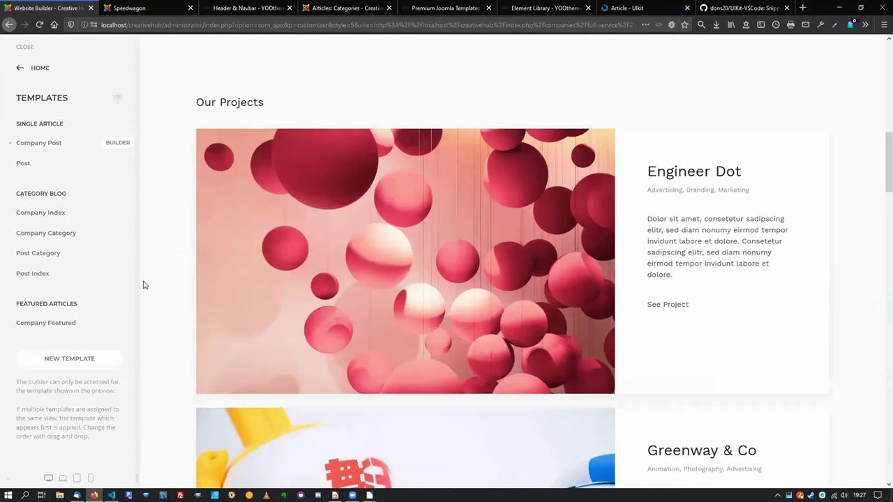
Reopen the Company Post template layout, check the Subnav's Socials item and return to the layout overview.
click(114, 144)
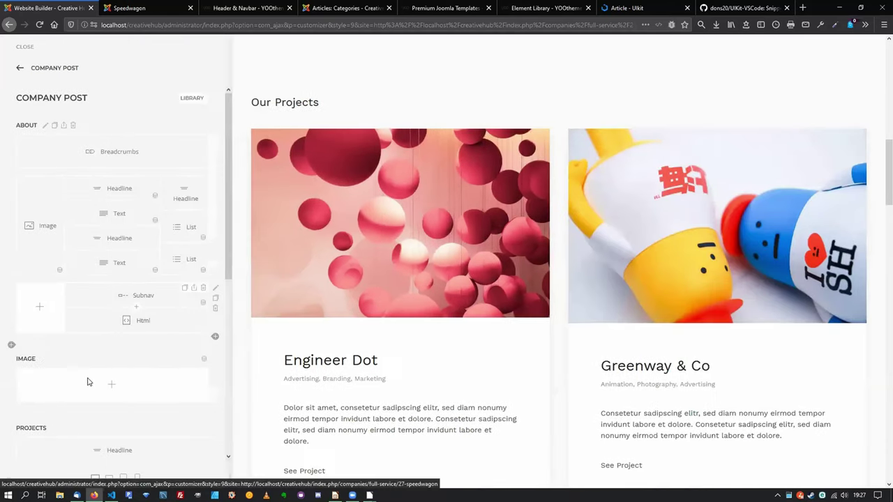
click(84, 378)
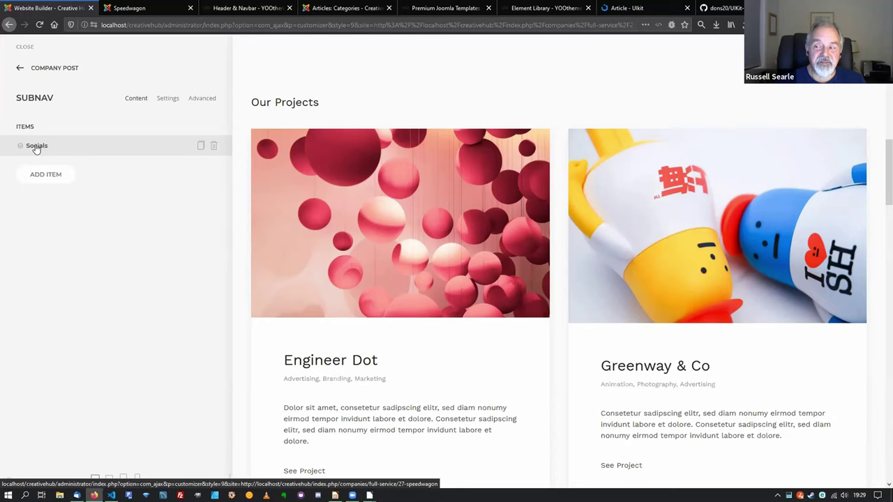
click(20, 68)
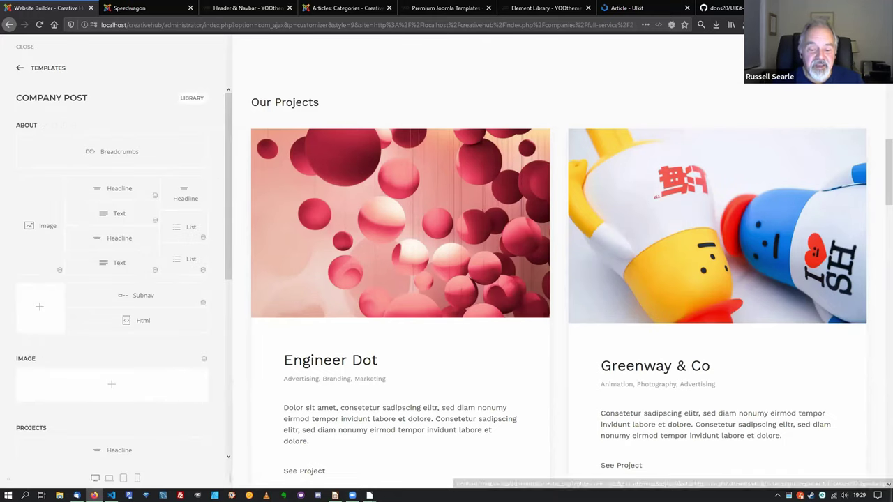
Switch to the running YOOtheme Pro 2.1 slide show in LibreOffice and advance to the points on the UIkit foundation slide.
mouse_move(369, 495)
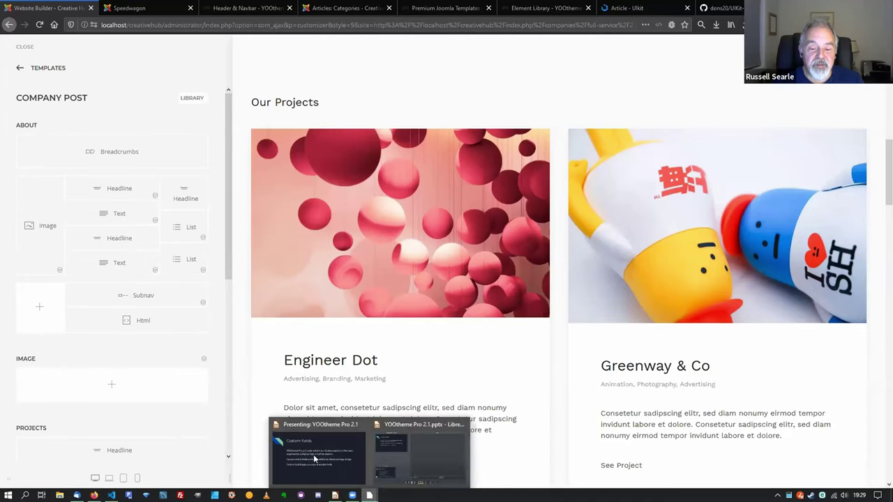
click(318, 454)
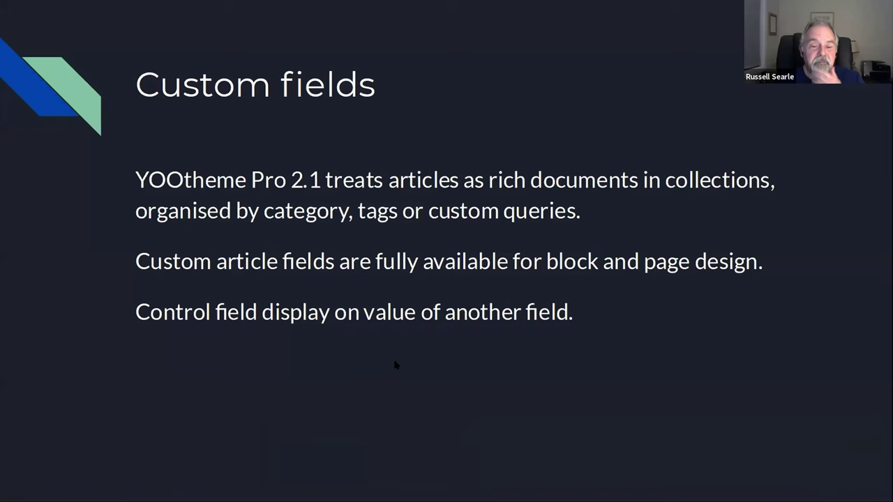
click(656, 361)
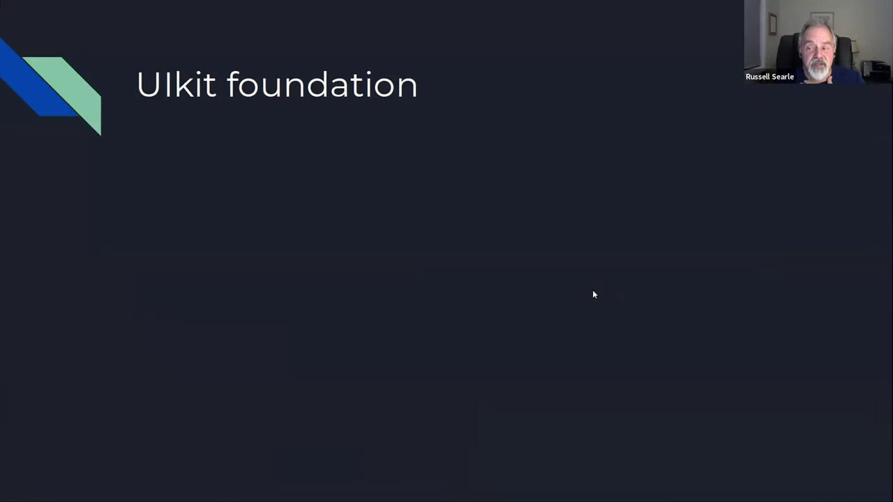
click(593, 294)
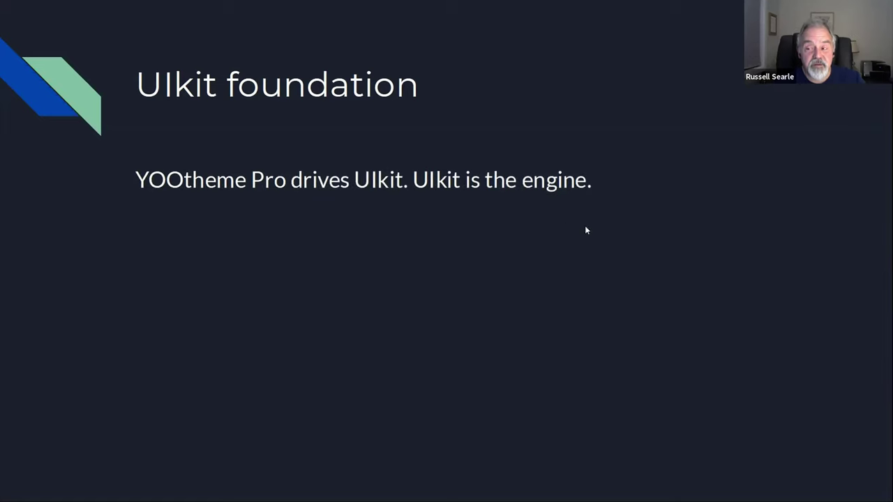
click(370, 243)
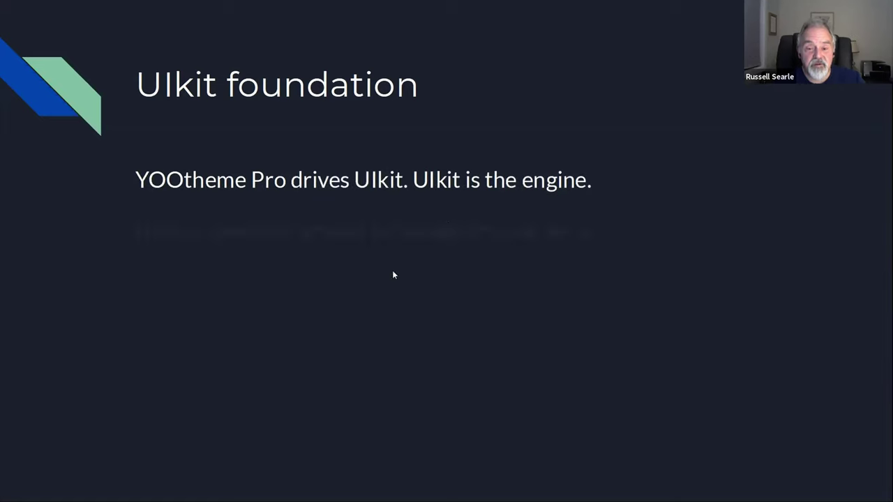